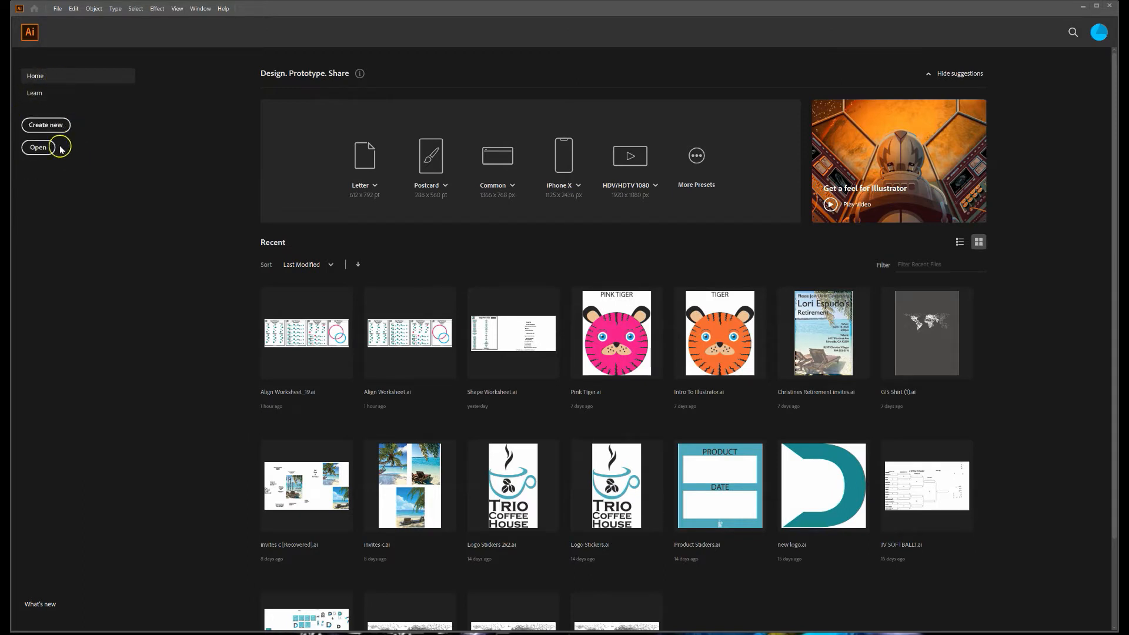
click(59, 12)
click(59, 9)
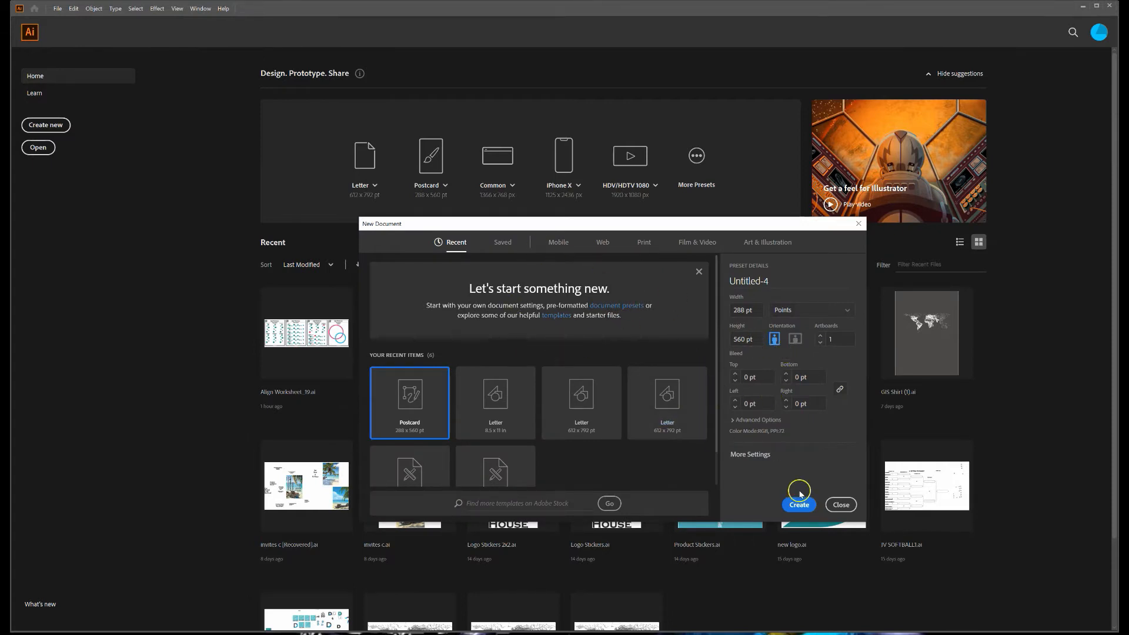
click(842, 504)
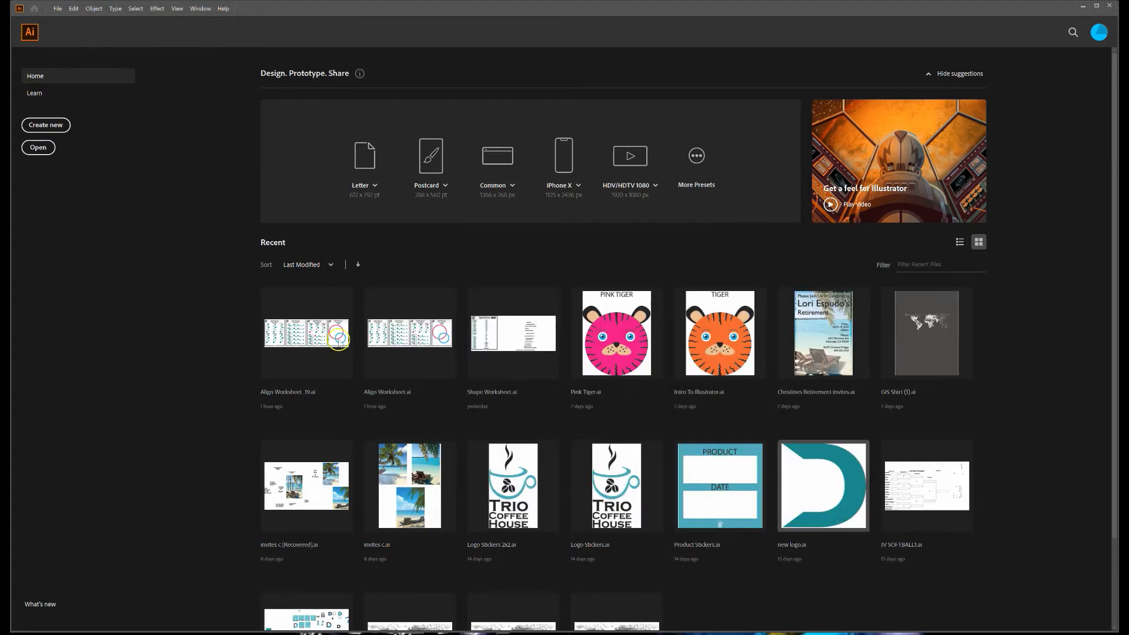
- Start a new print document from the Letter preset, with inches as units and landscape orientation
click(55, 133)
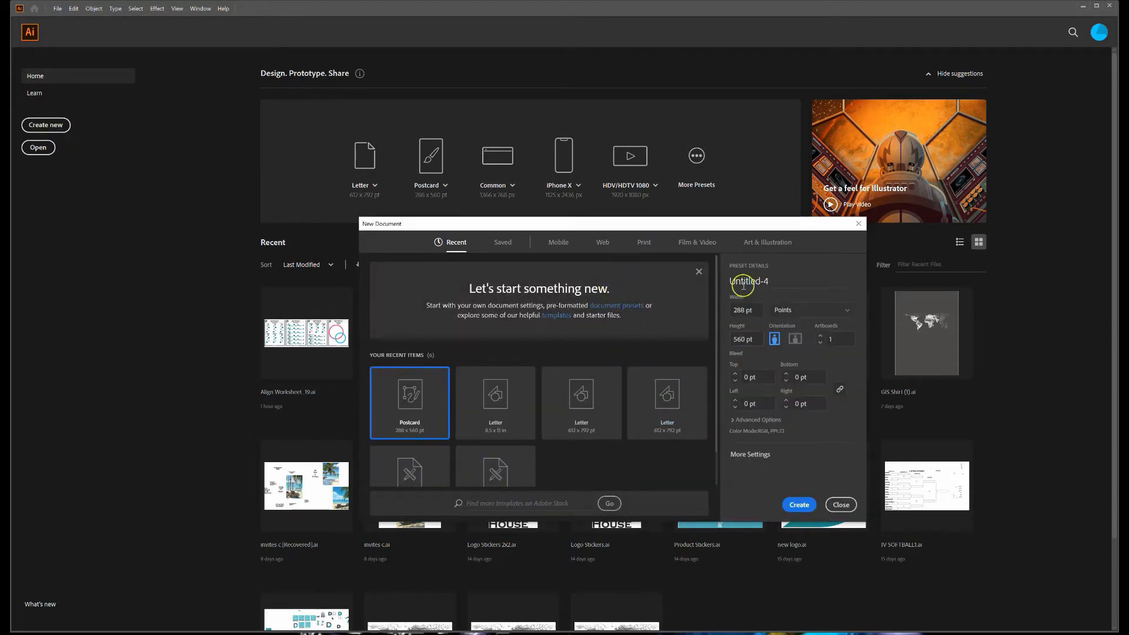
click(698, 273)
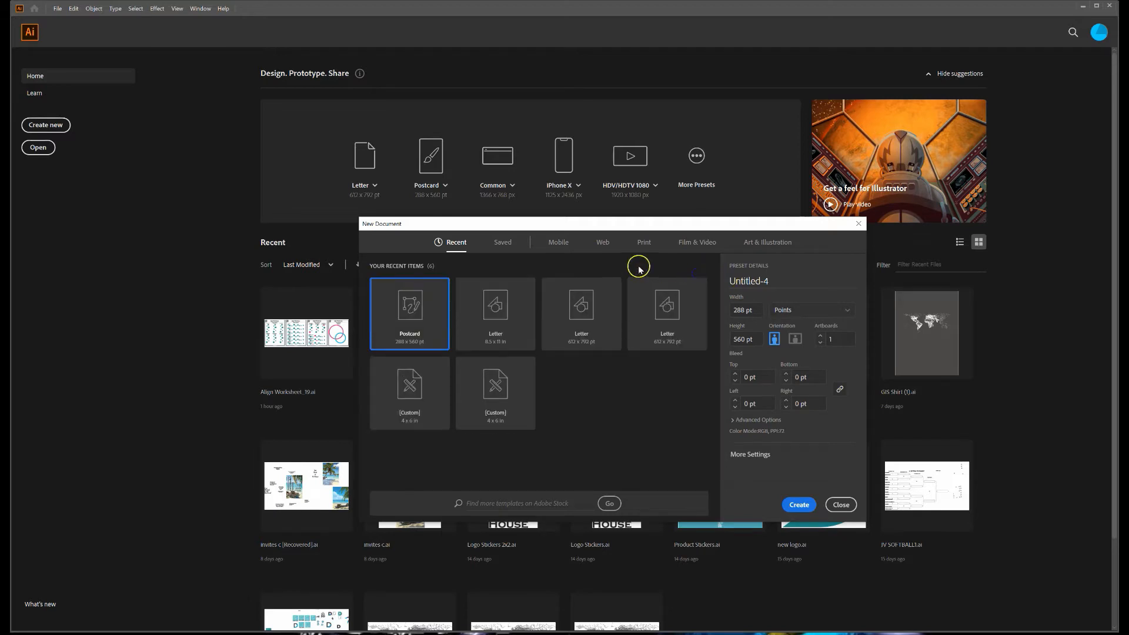
click(645, 243)
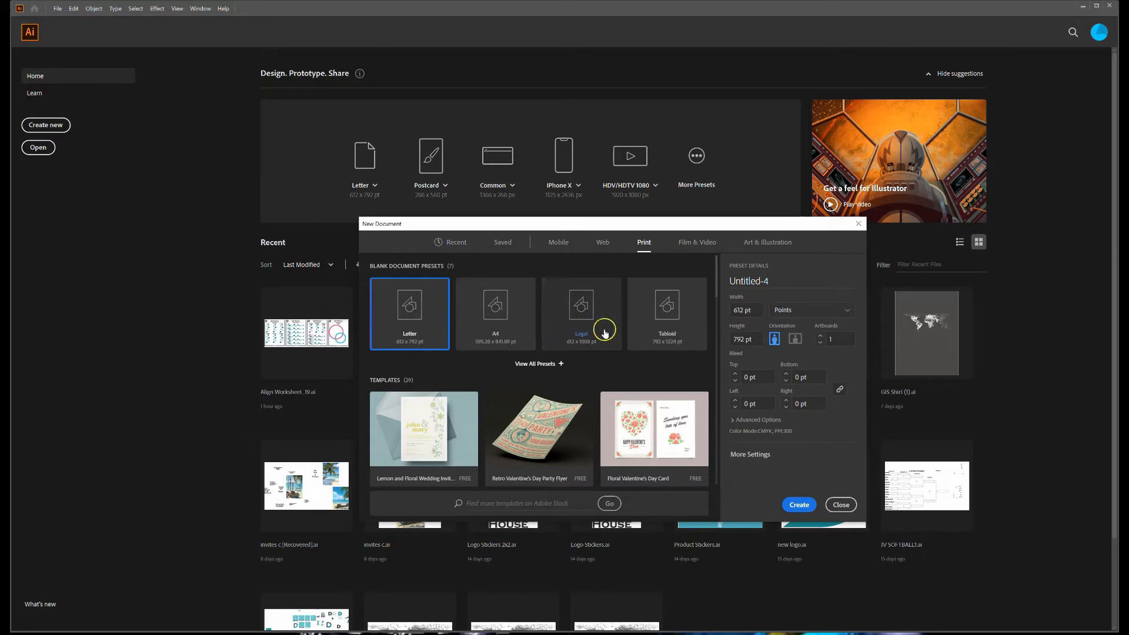
scroll(611, 405, down, 1)
scroll(611, 406, down, 4)
scroll(612, 406, up, 5)
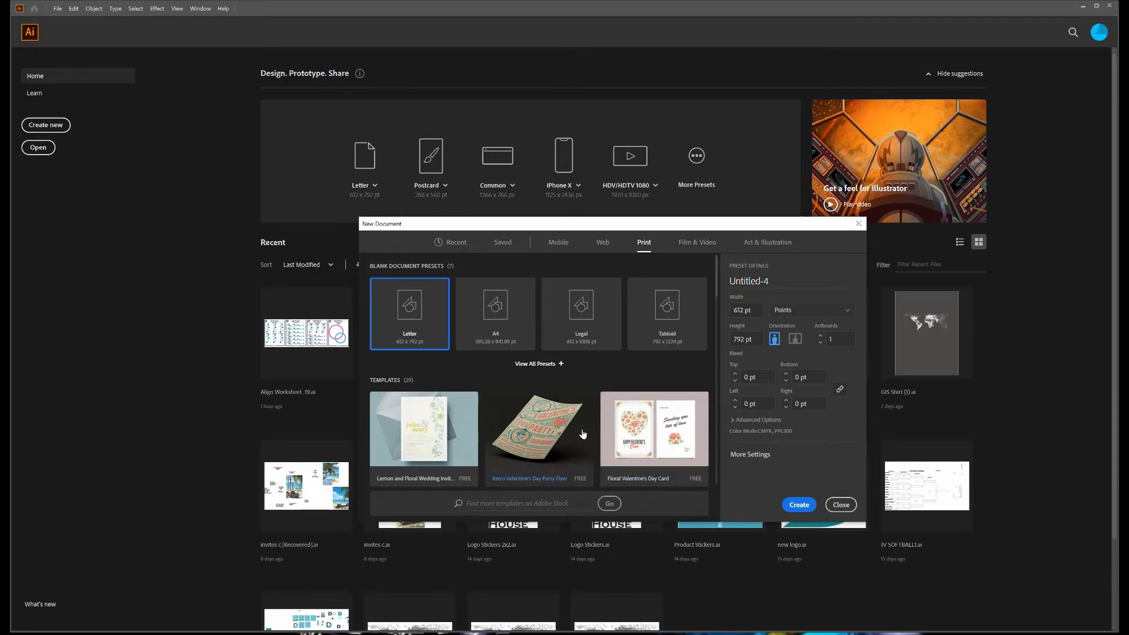
click(820, 311)
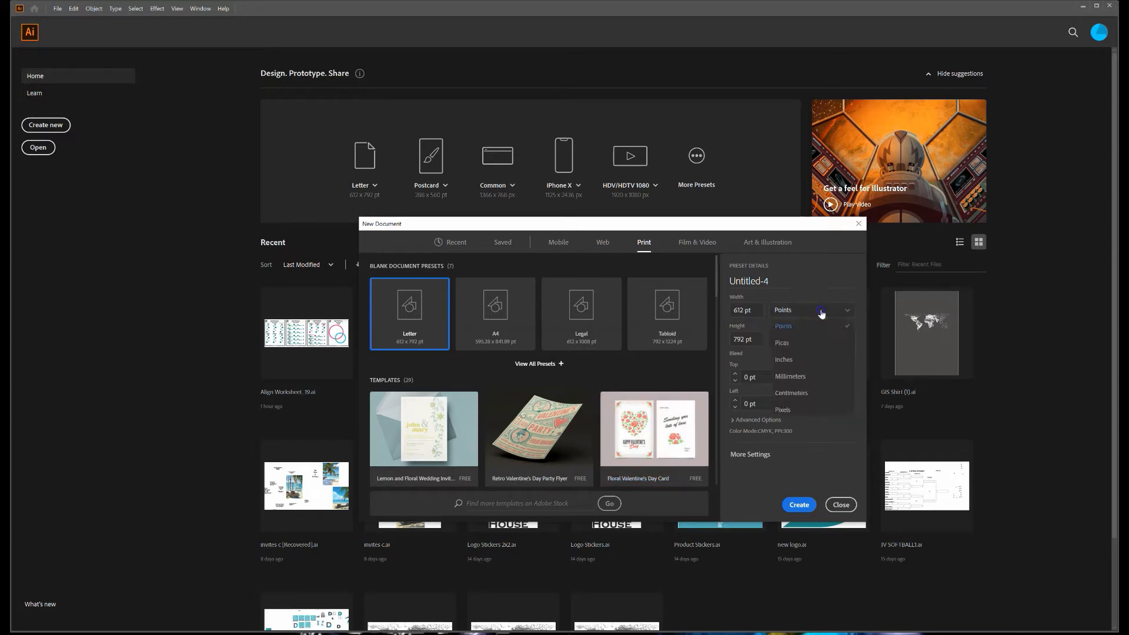
click(816, 362)
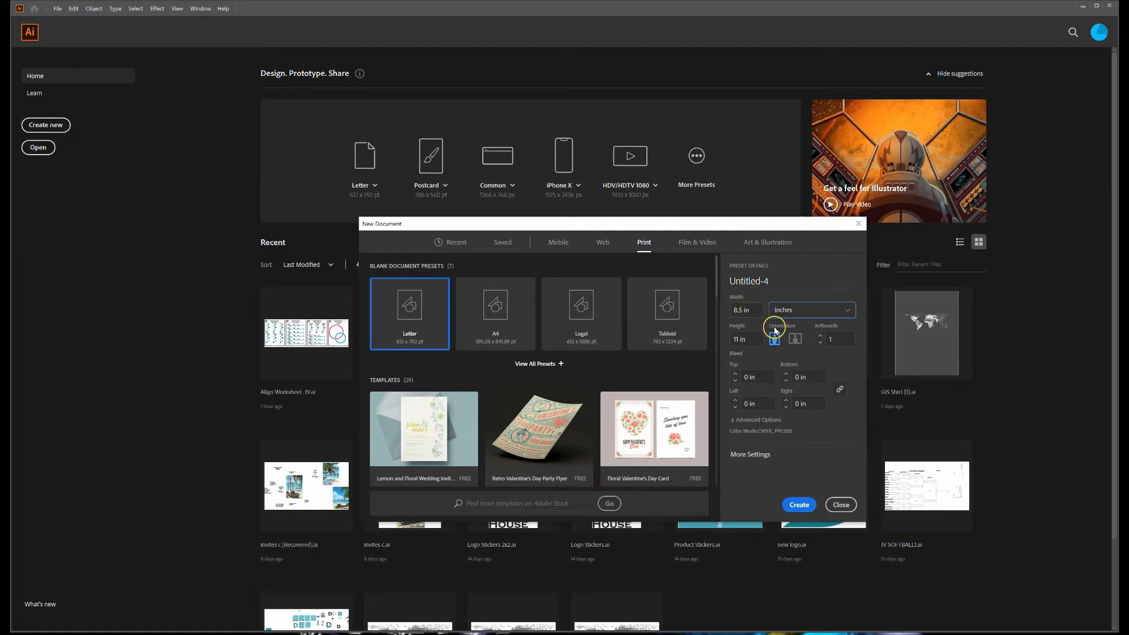
click(796, 339)
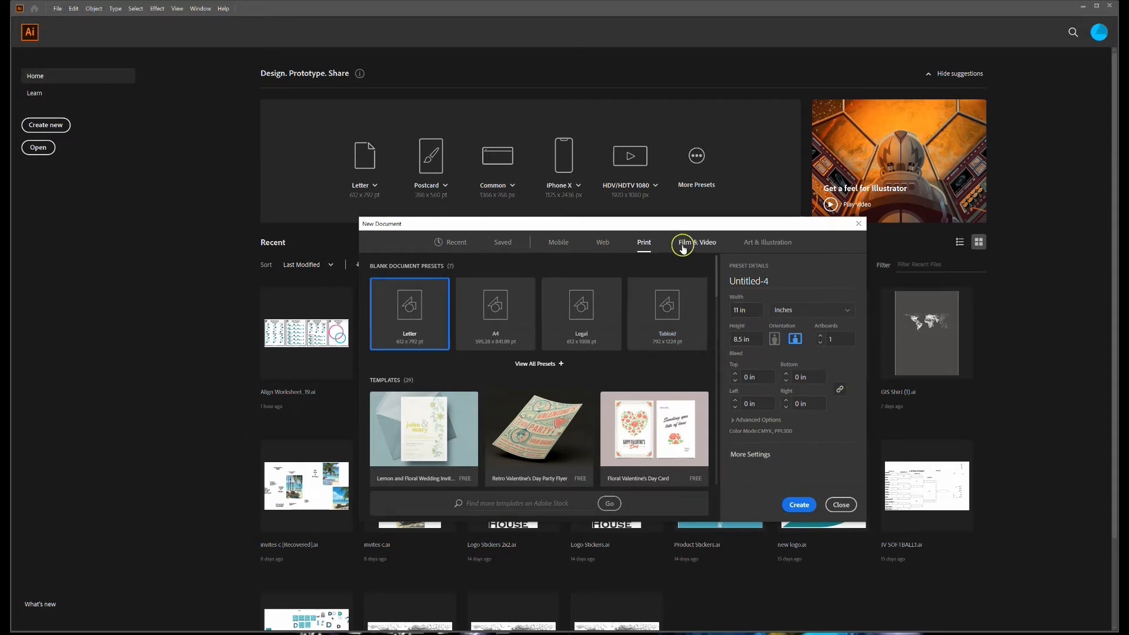
- Create the document 6 in wide and 4 in high, with 2 artboards and a 0.125 in bleed on all sides
drag(751, 318, 716, 336)
text(6)
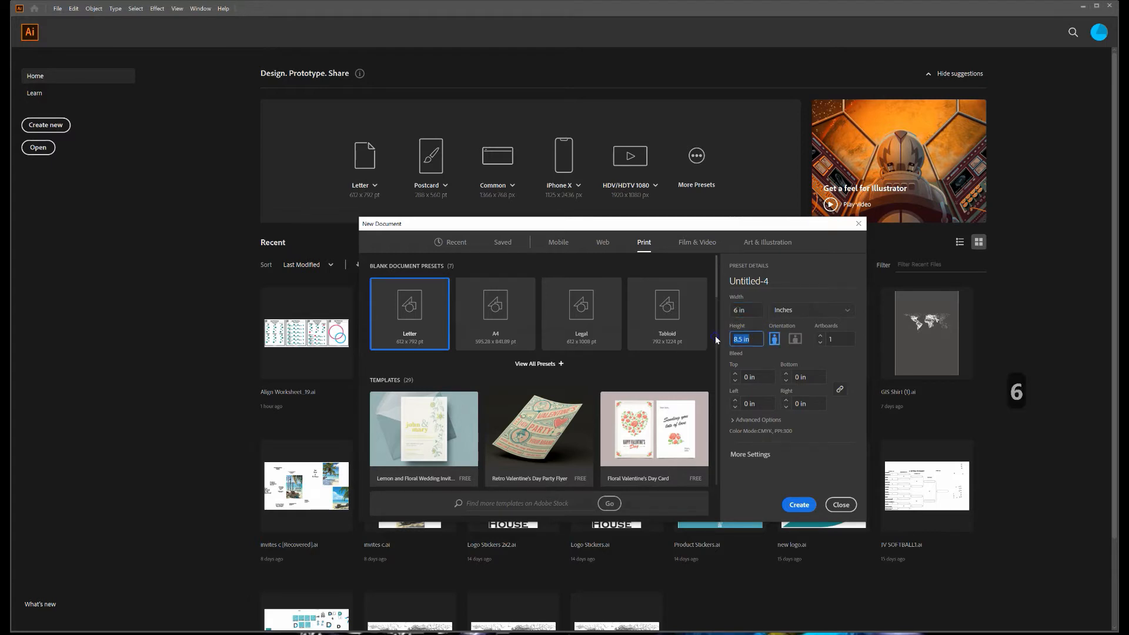
text(4)
click(821, 339)
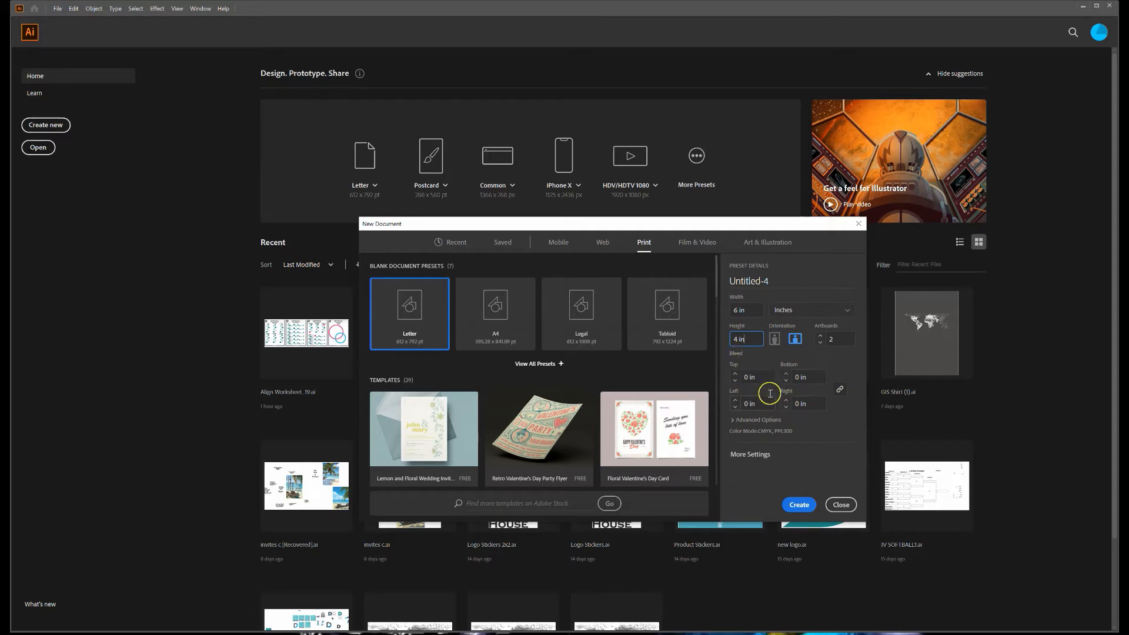
click(735, 375)
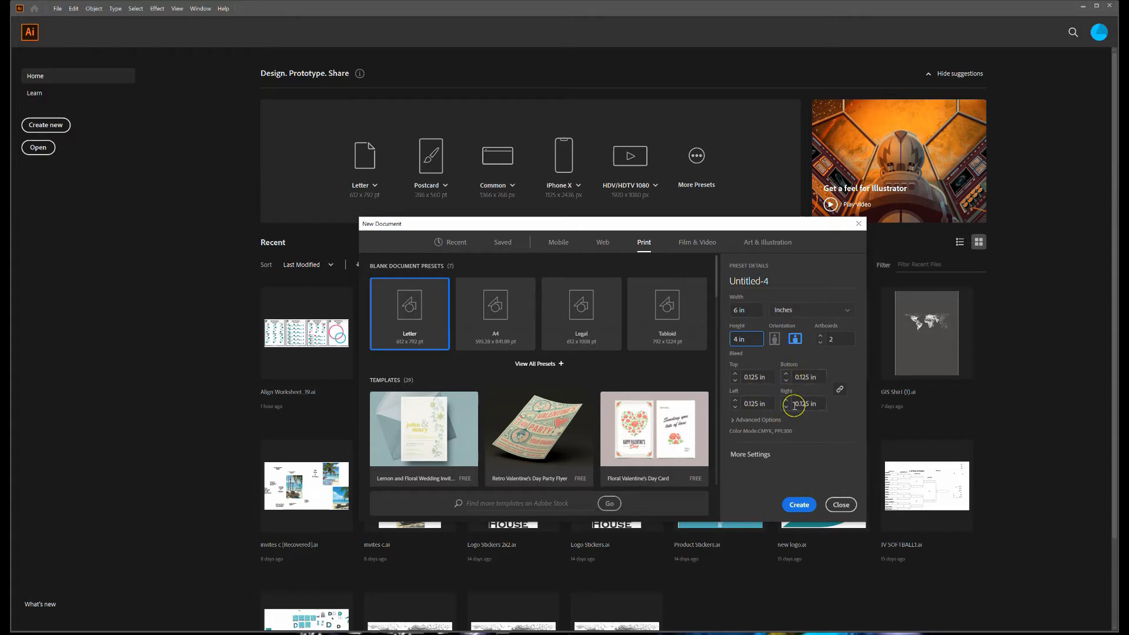
click(800, 508)
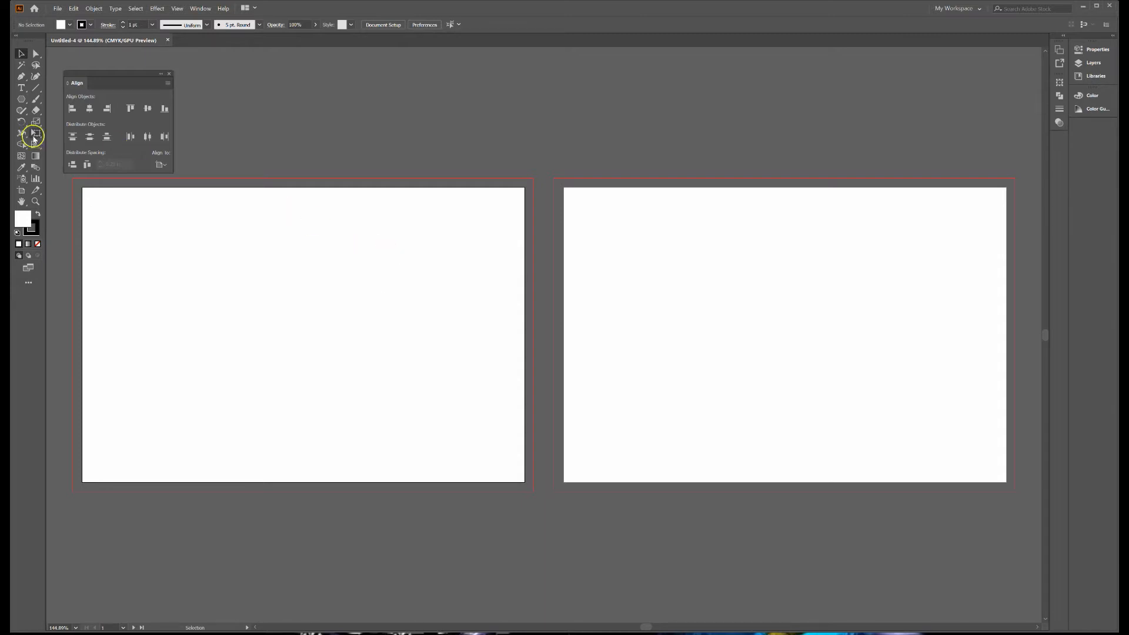
- Detach the shape tools as a floating toolbar and place it above the first artboard
alt+click(20, 101)
drag(20, 102, 53, 99)
drag(21, 102, 20, 102)
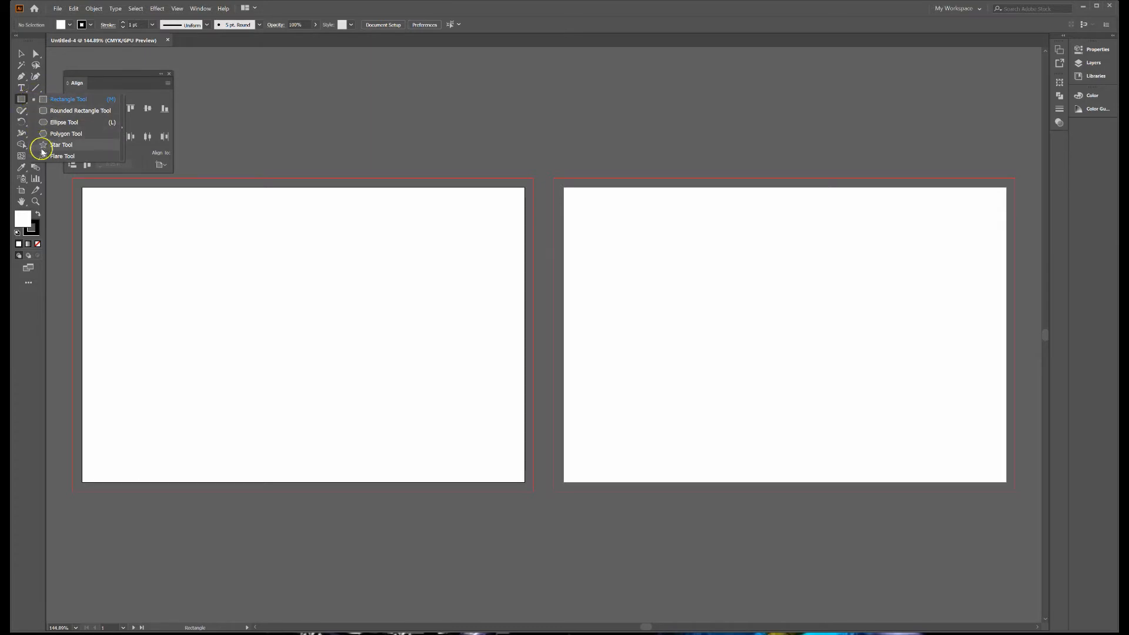
click(123, 130)
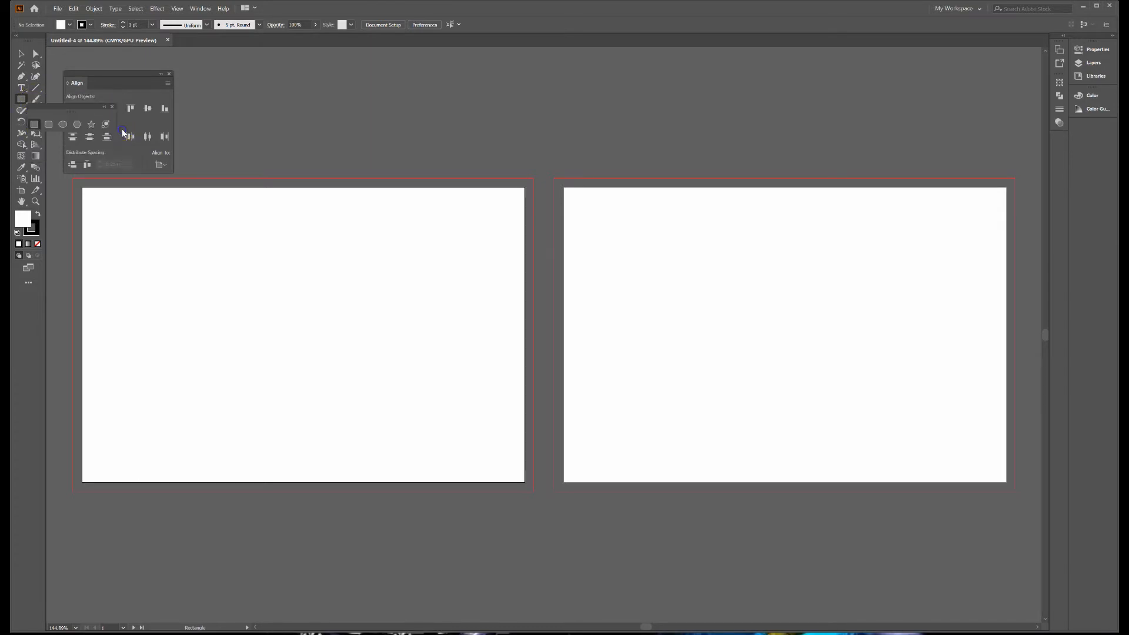
drag(87, 111, 307, 78)
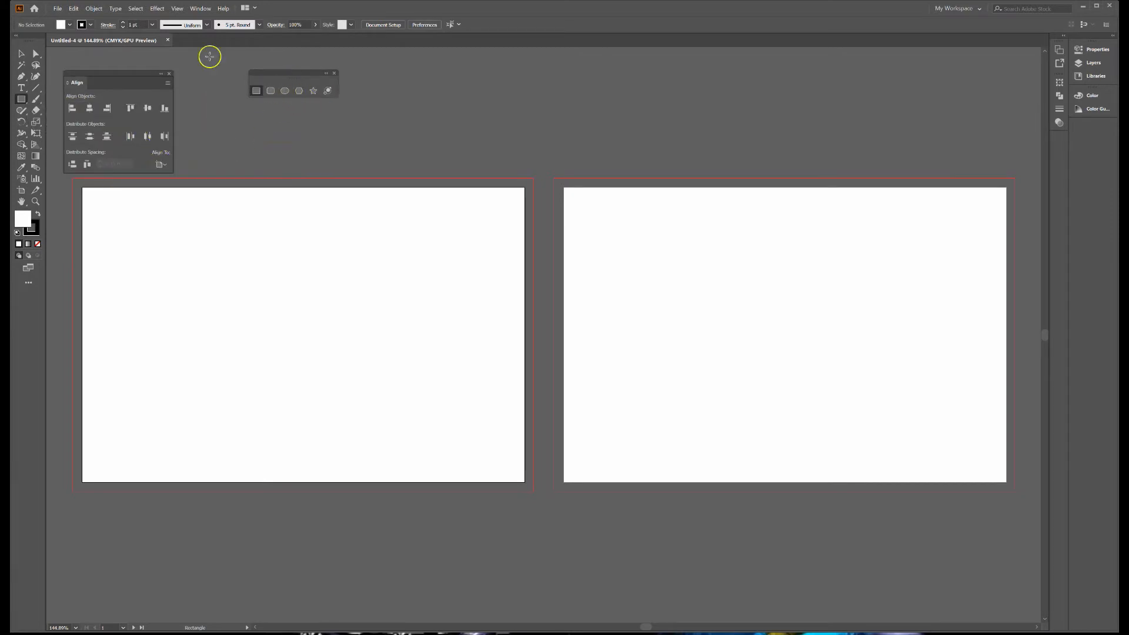
- Shift the Align panel up slightly, and open the Pathfinder panel and float it beside the shape toolbar
drag(113, 75, 110, 58)
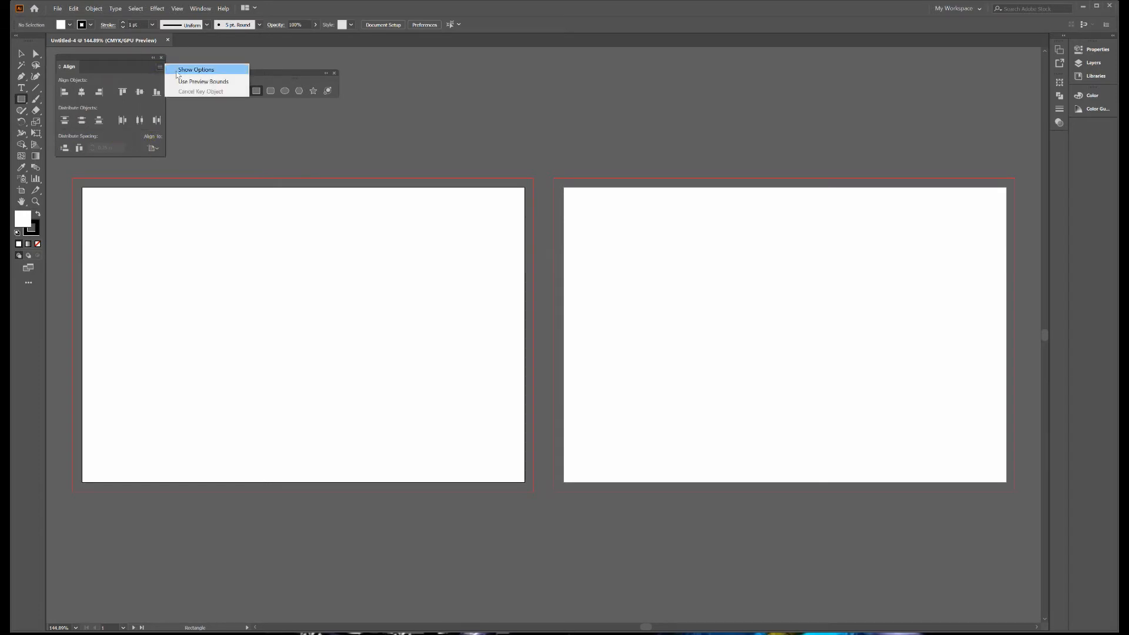
click(177, 69)
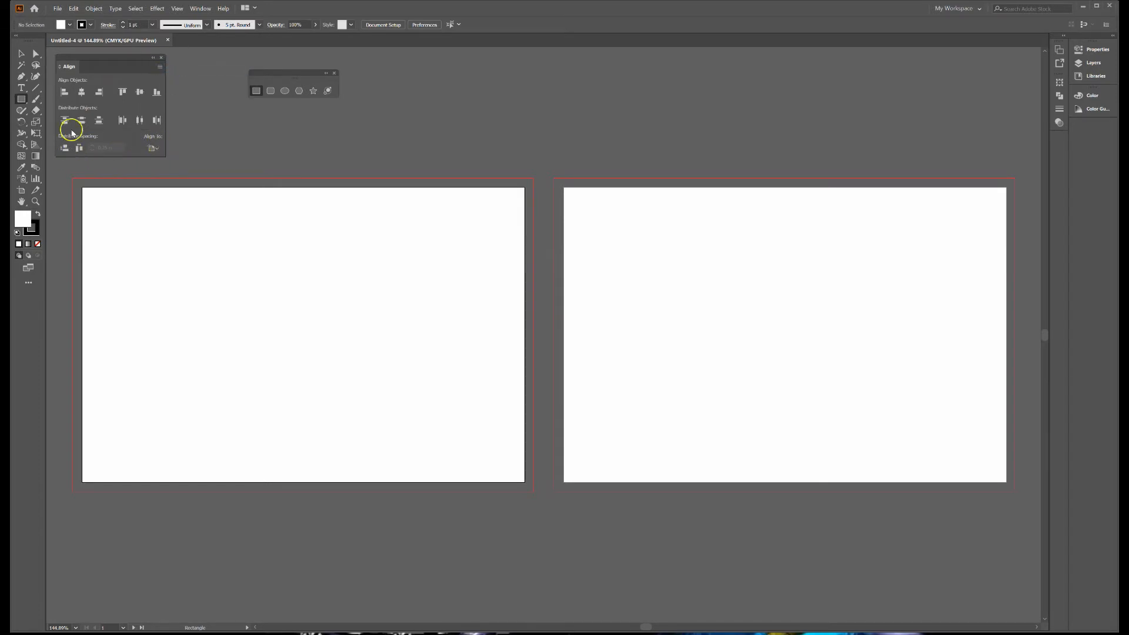
click(197, 8)
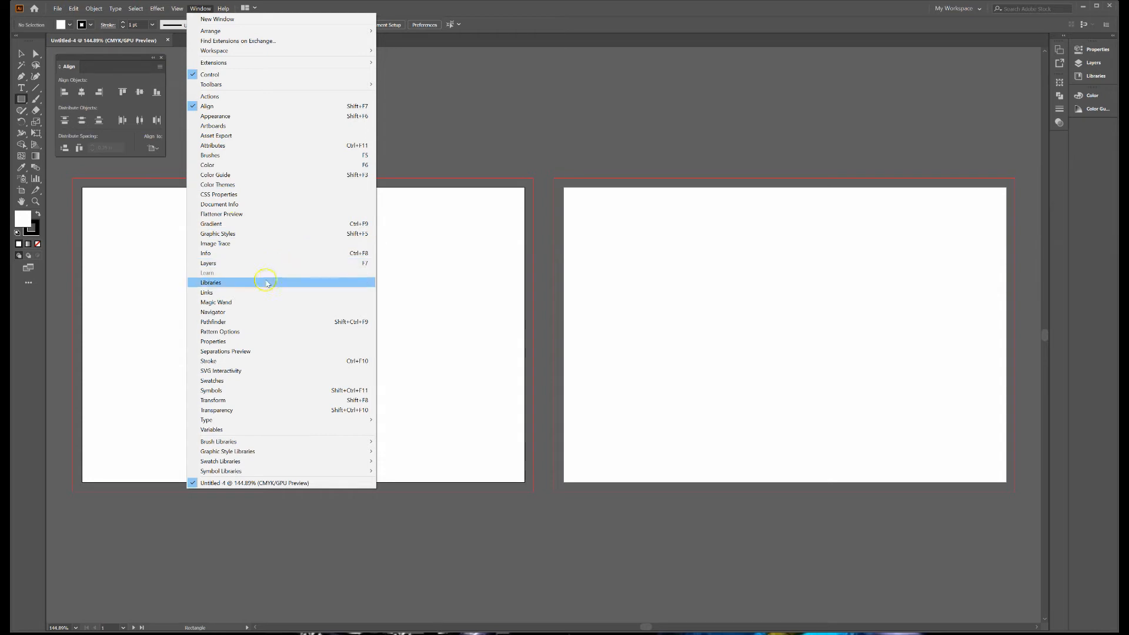
click(234, 322)
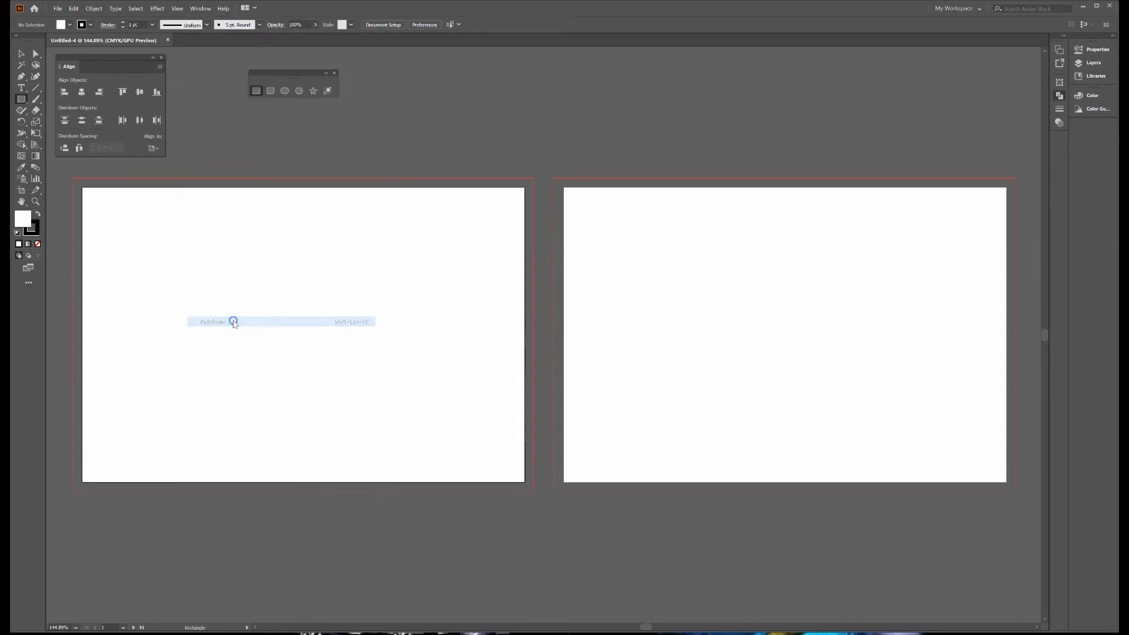
drag(974, 78, 393, 65)
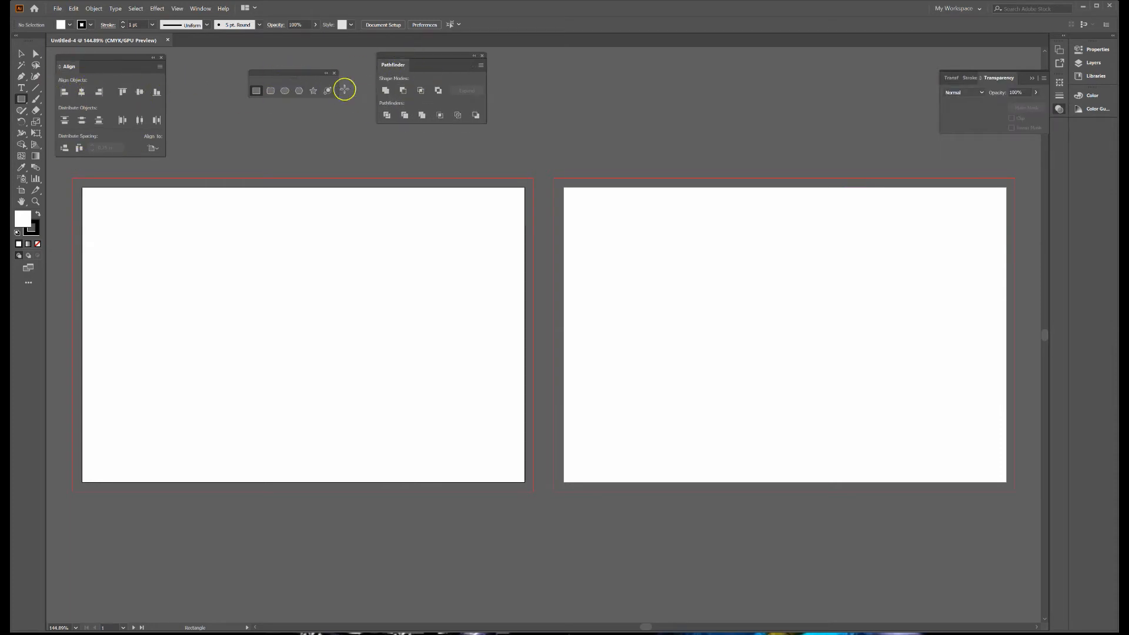
- Arrange the shape toolbar, Pathfinder panel and Align panel side by side in one row above the artboards
drag(103, 60, 541, 60)
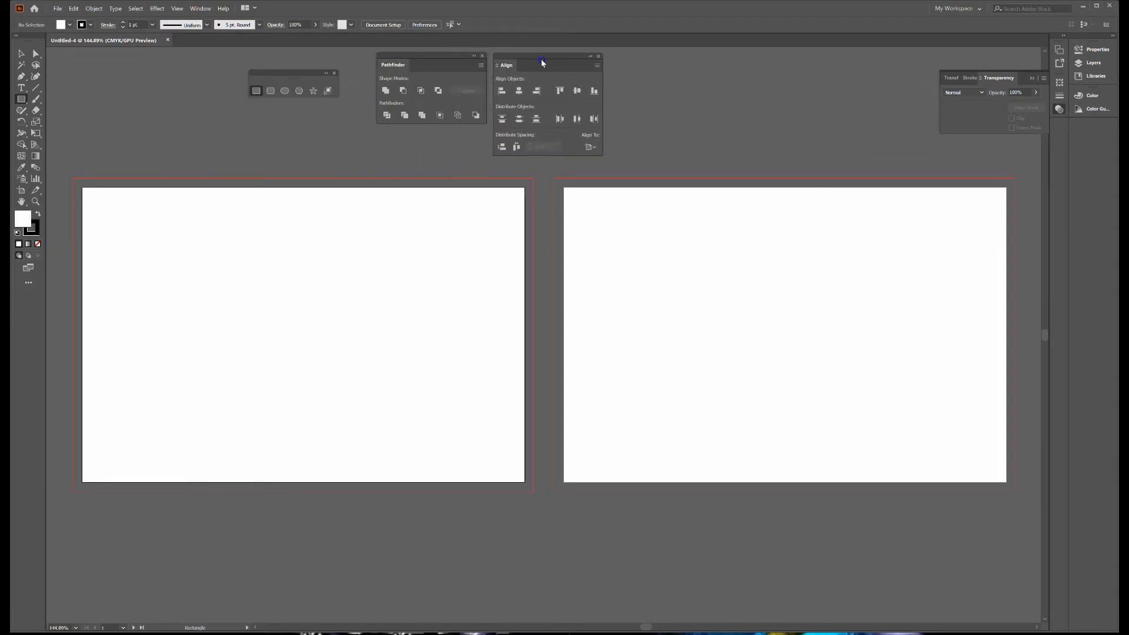
drag(439, 56, 437, 57)
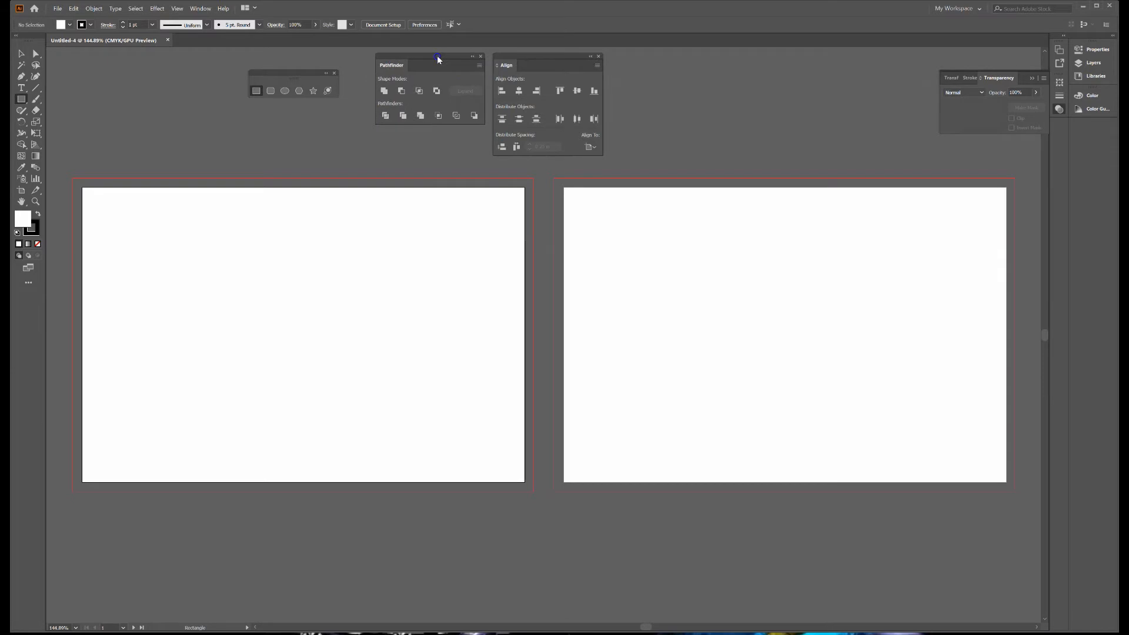
drag(290, 74, 321, 59)
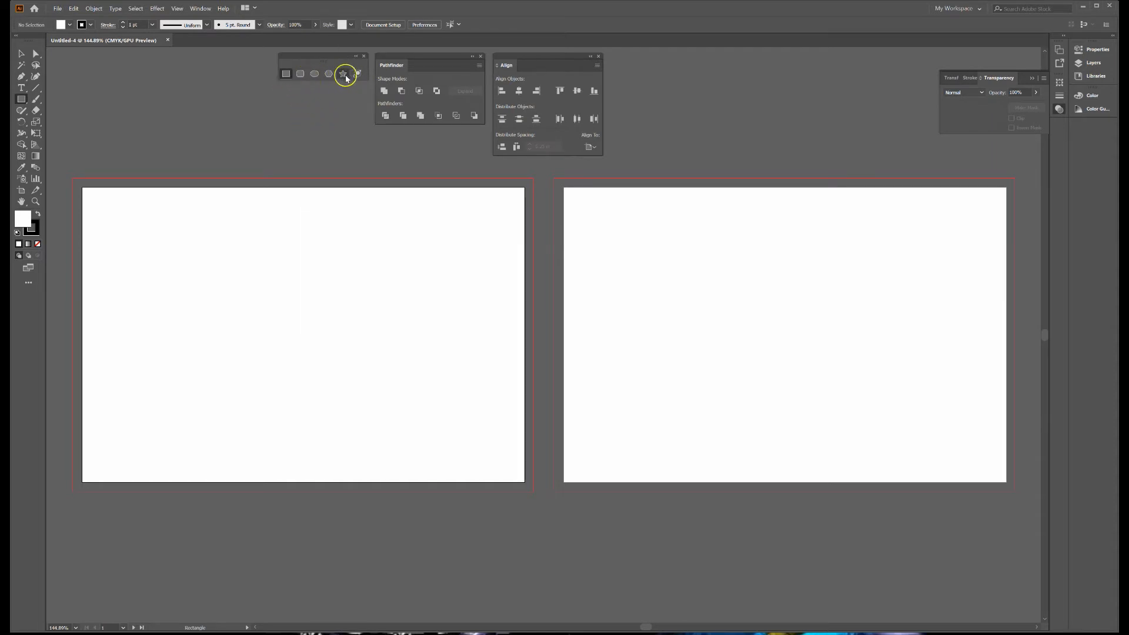
- Draw a rectangle about 1.32 by 0.71 in near the first artboard's upper-left corner and set its stroke weight to 6 pt
drag(129, 205, 227, 257)
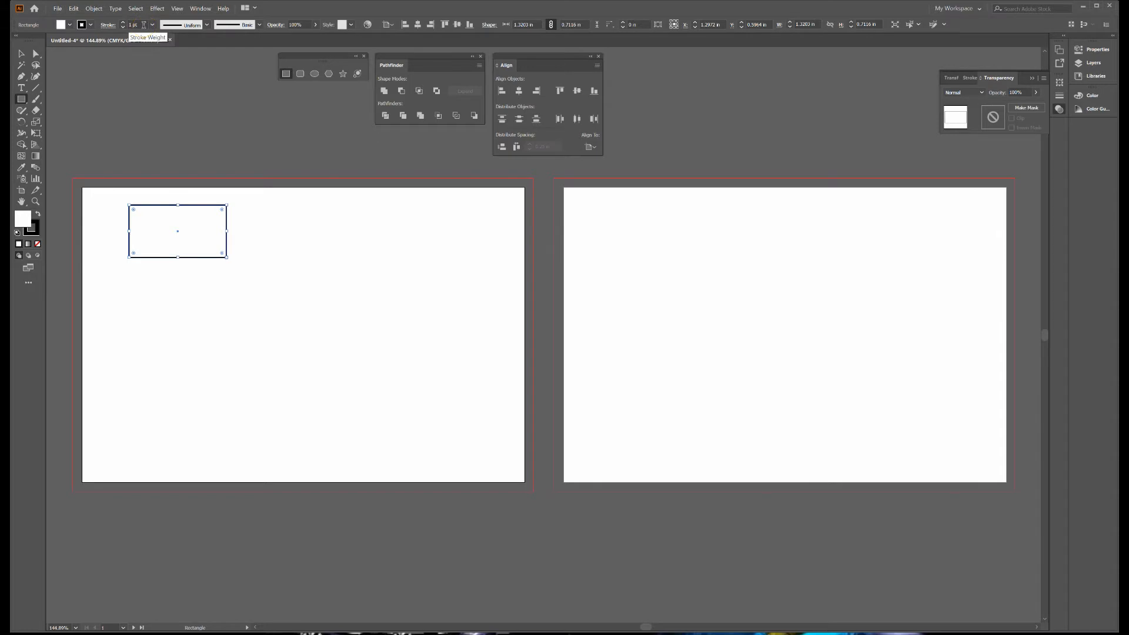
click(122, 23)
click(122, 23)
click(122, 23)
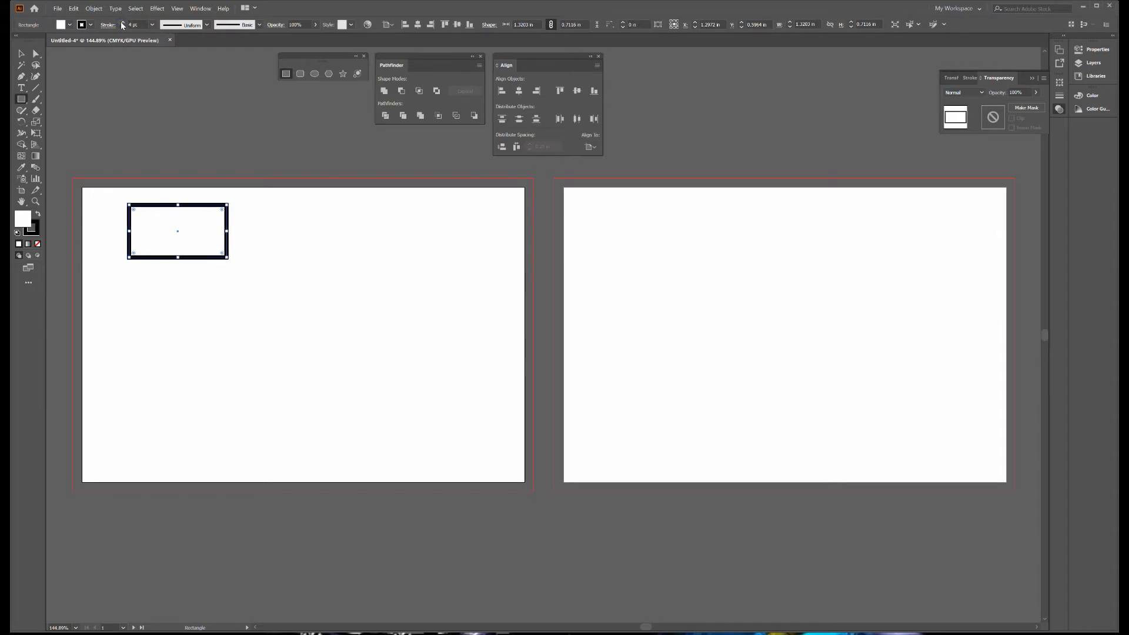
click(121, 23)
click(122, 23)
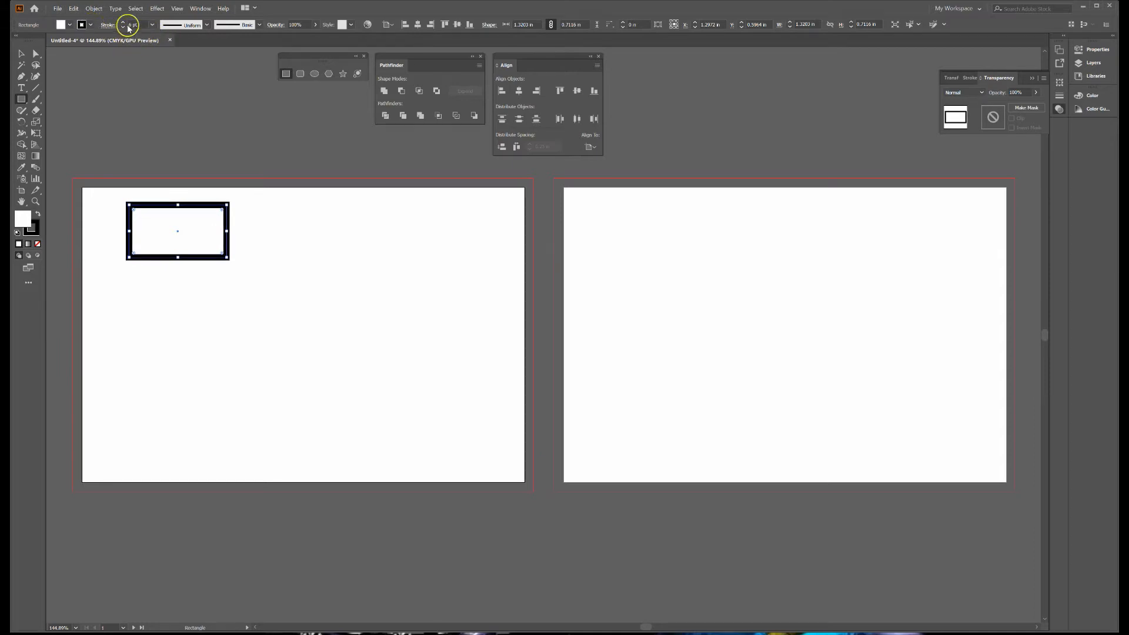
- Give the rectangle a red-orange stroke (C=0 M=90 Y=85 K=0) and a yellow fill
click(81, 25)
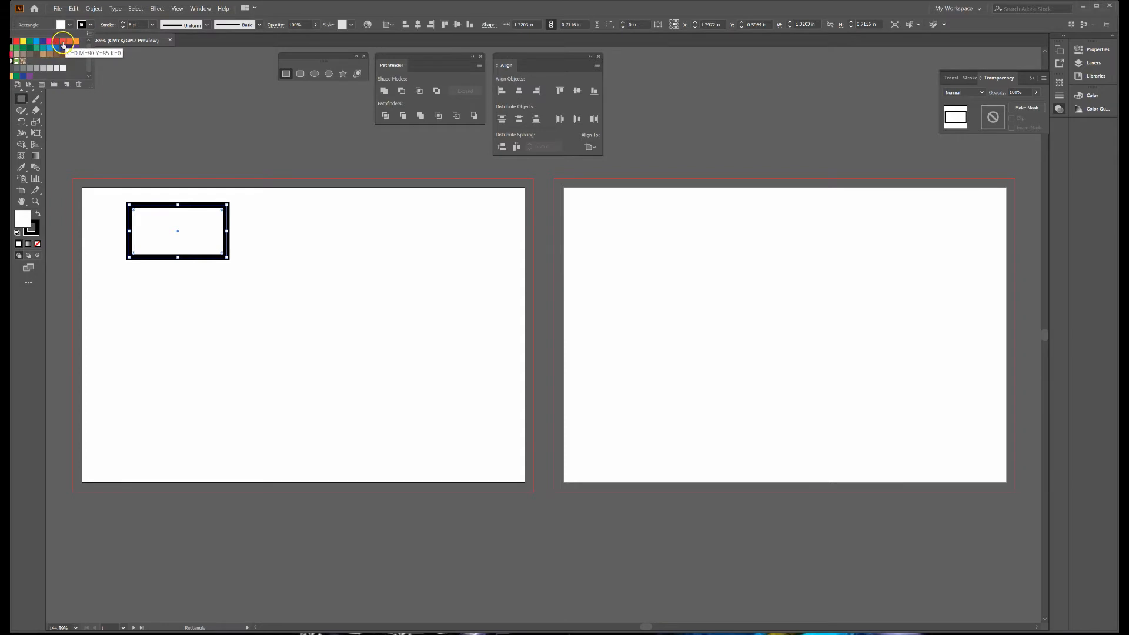
click(62, 41)
click(70, 27)
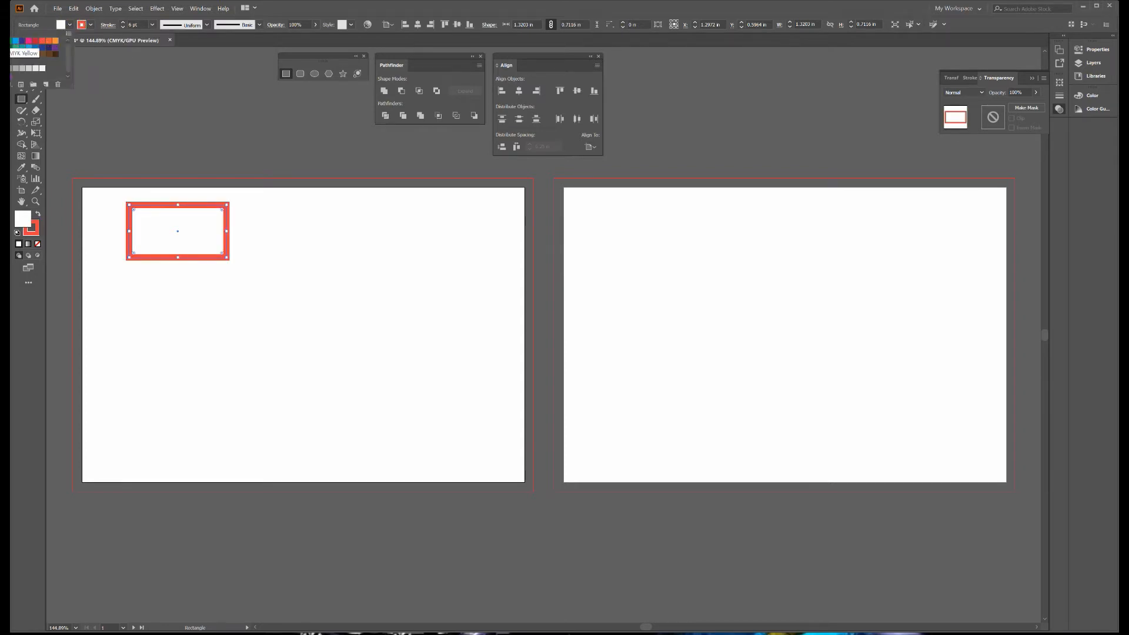
click(45, 39)
click(252, 84)
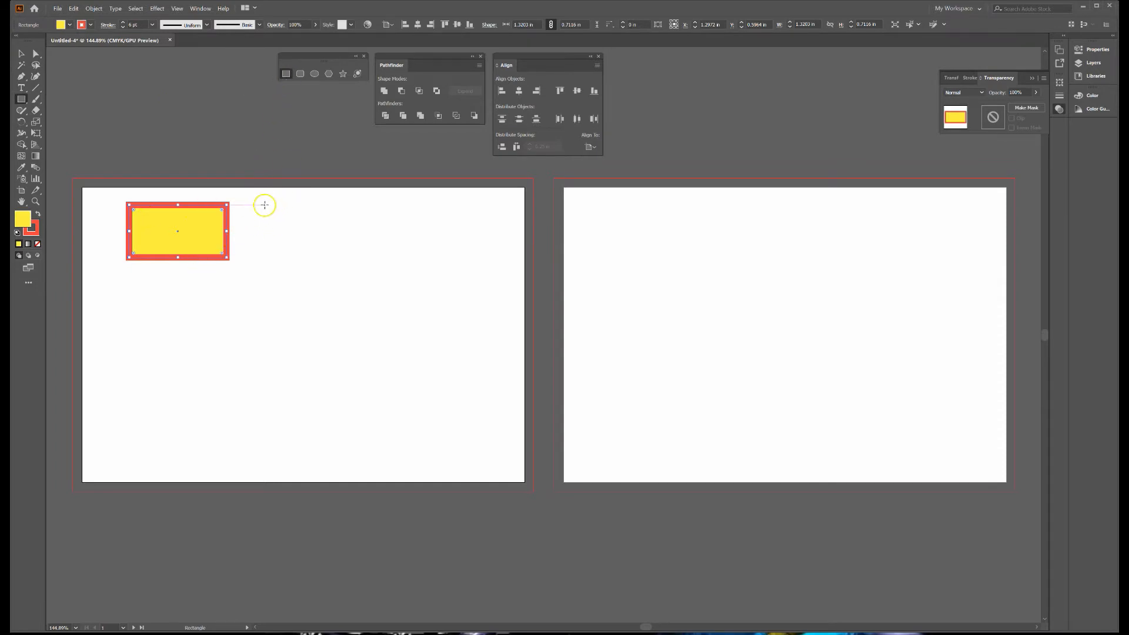
- Draw a square about 0.79 in beside the rectangle, and below them a rounded rectangle about 1.41 by 0.81 in and a rounded square about 0.90 in
drag(264, 205, 322, 262)
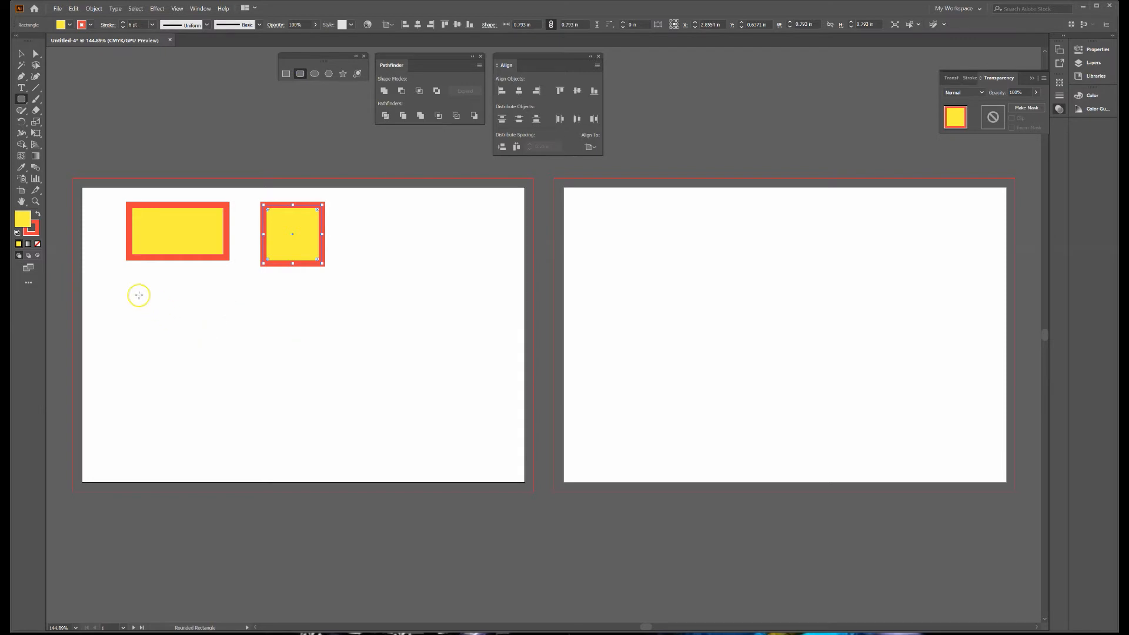
mouse_move(126, 289)
mouse_down()
mouse_move(227, 335)
mouse_move(228, 349)
mouse_up()
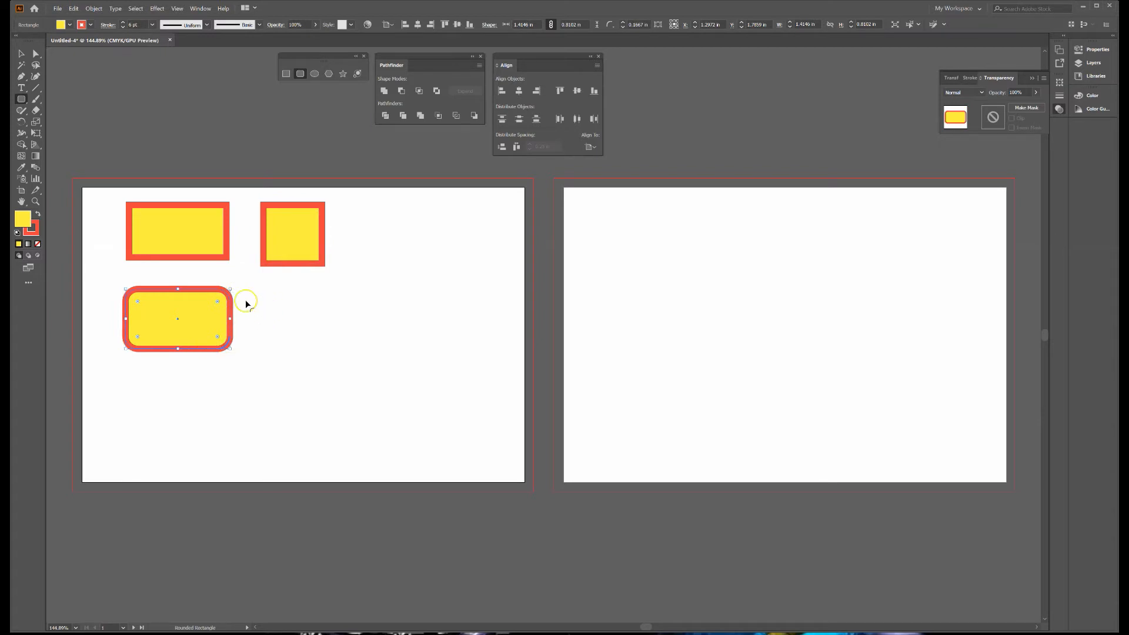
drag(267, 286, 333, 343)
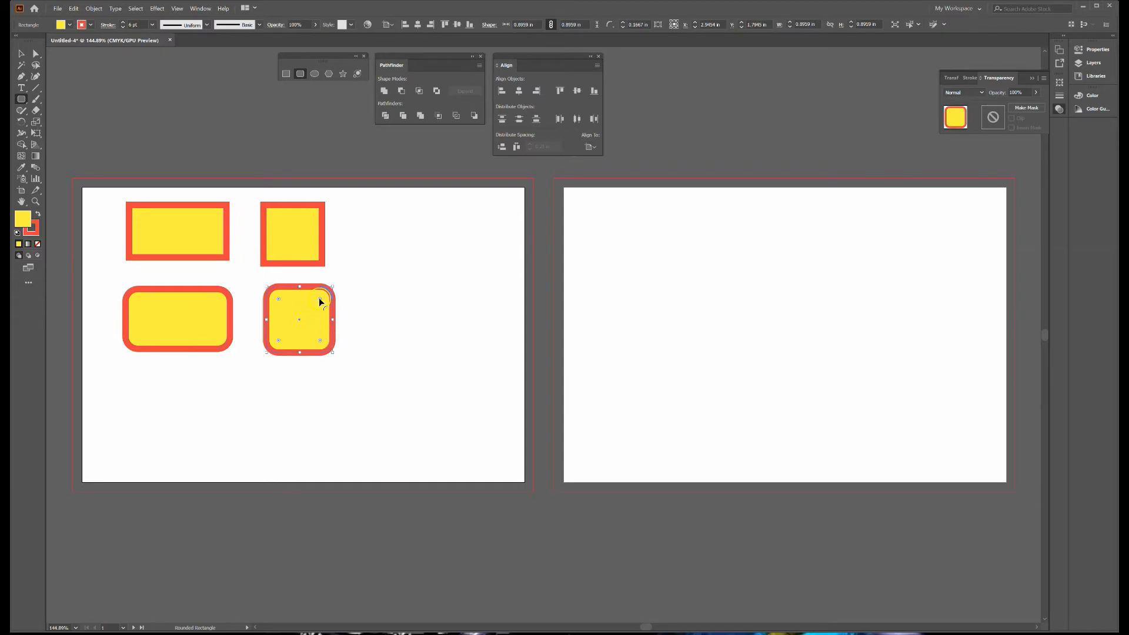
- Reduce the corner radius of the rounded square so its corners become nearly sharp, and deselect it
click(19, 54)
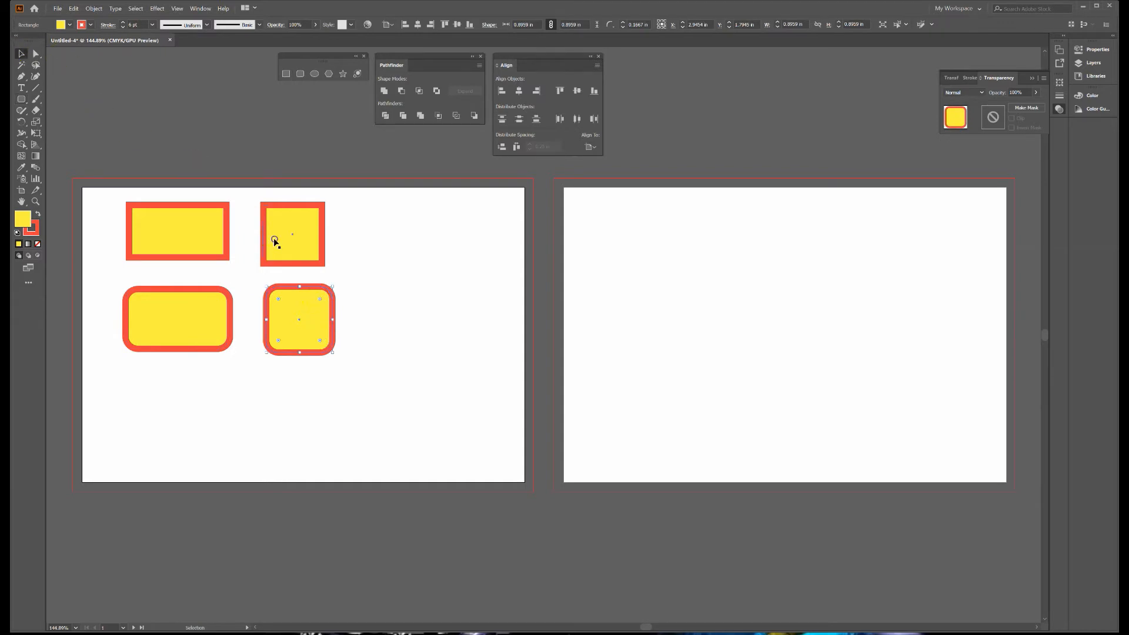
click(312, 316)
mouse_move(321, 299)
mouse_down()
mouse_move(338, 286)
mouse_move(305, 317)
mouse_move(329, 292)
mouse_up()
click(355, 290)
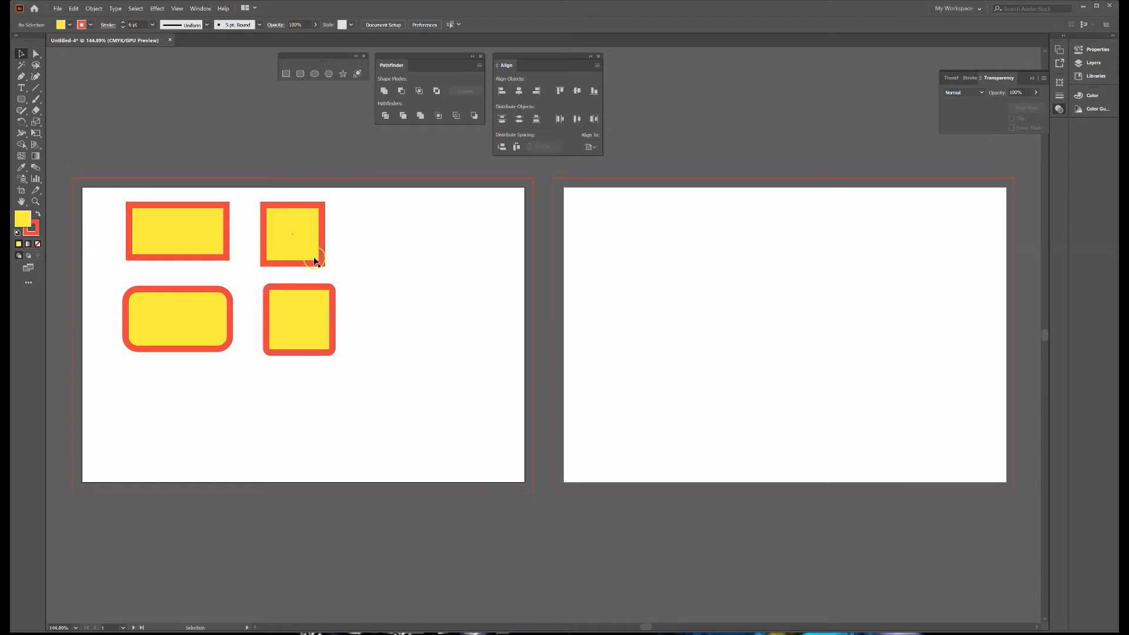
- Round the corners of the upper square slightly and deselect it
click(311, 229)
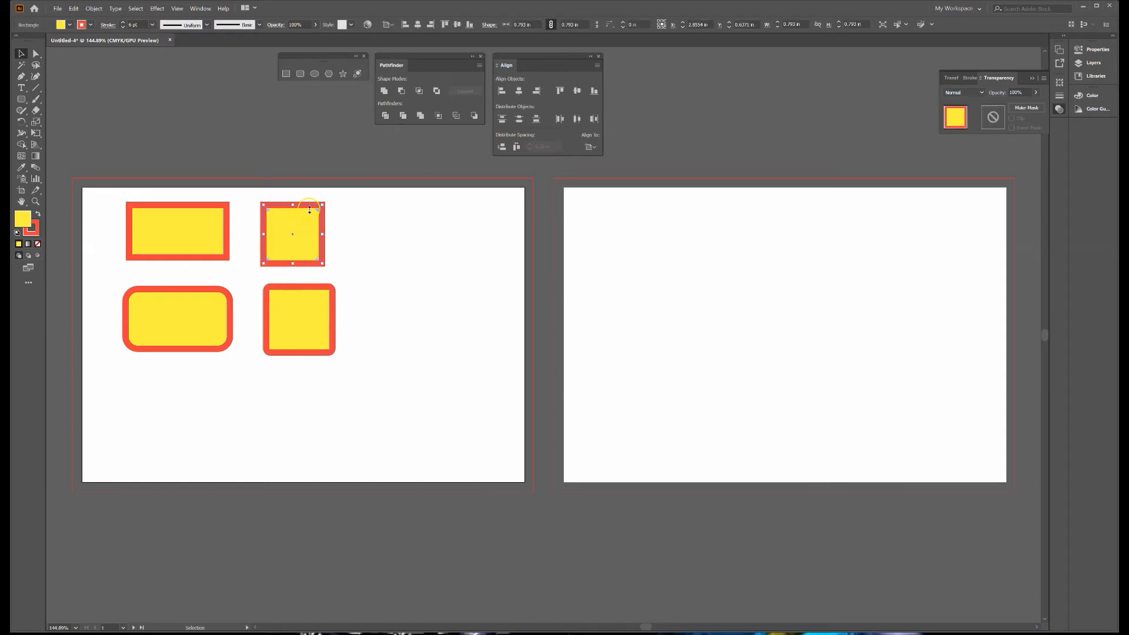
drag(312, 211, 313, 216)
click(476, 369)
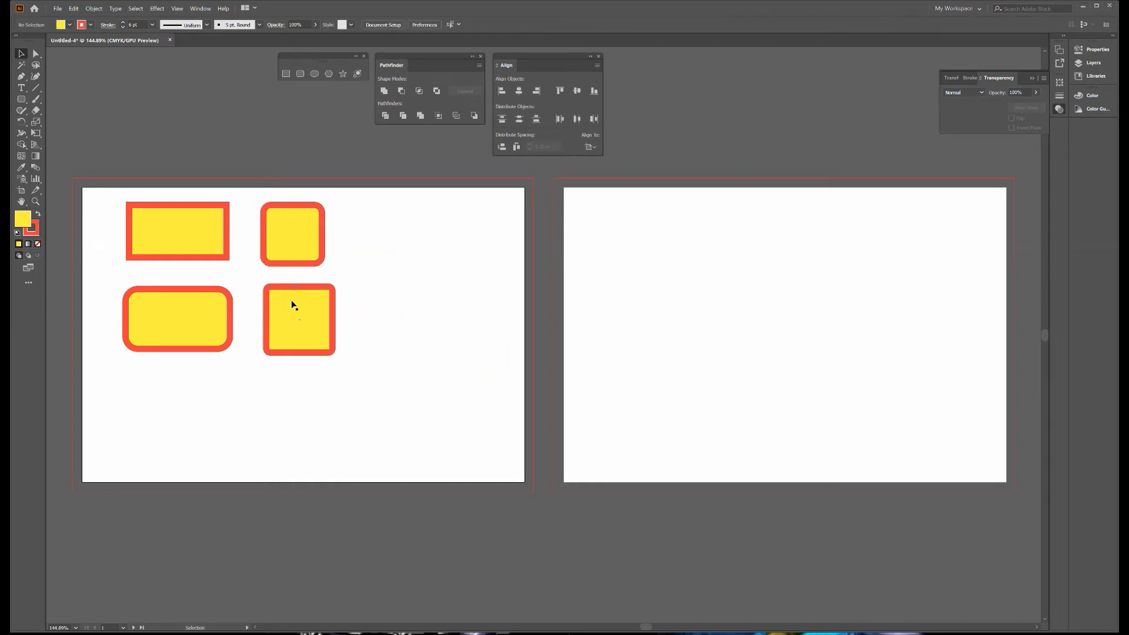
- Reduce the corner radius of the upper square and the slightly rounded square below it to zero, leaving both with sharp corners
click(304, 261)
drag(315, 215, 341, 204)
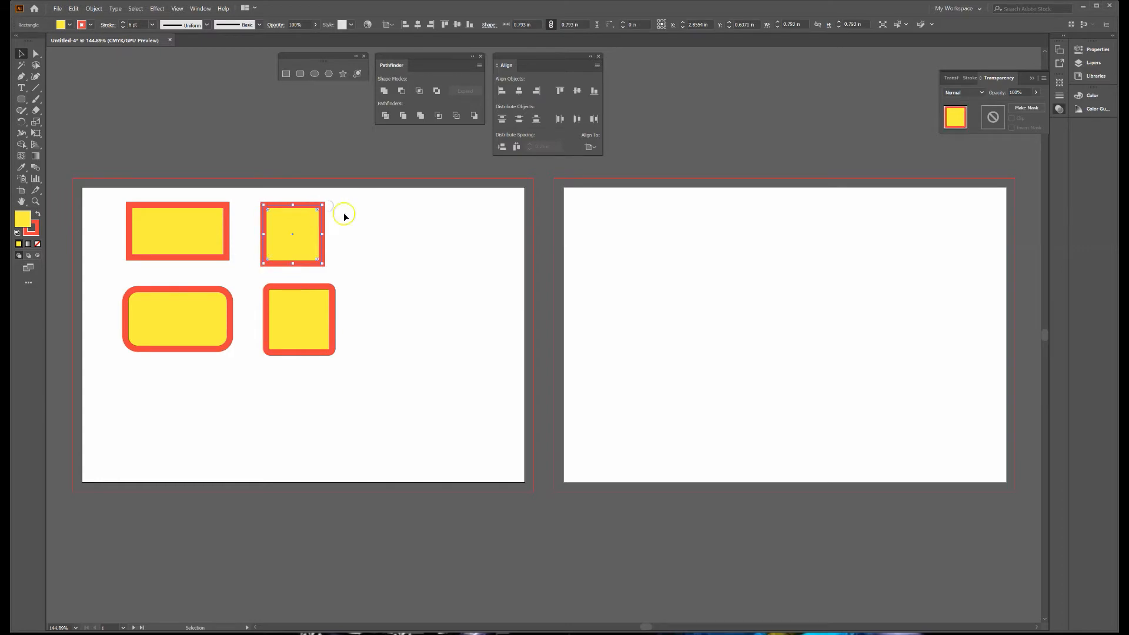
click(342, 209)
click(322, 336)
drag(328, 294, 339, 284)
click(387, 304)
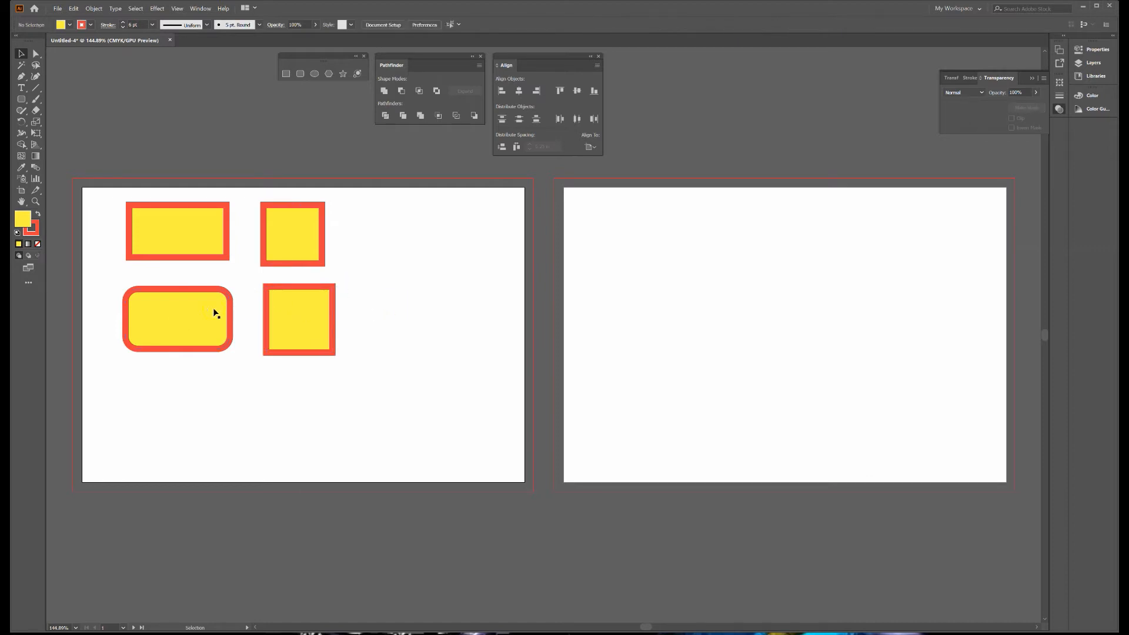
- Round all corners of the upper square to a radius of about 0.25 in
click(292, 318)
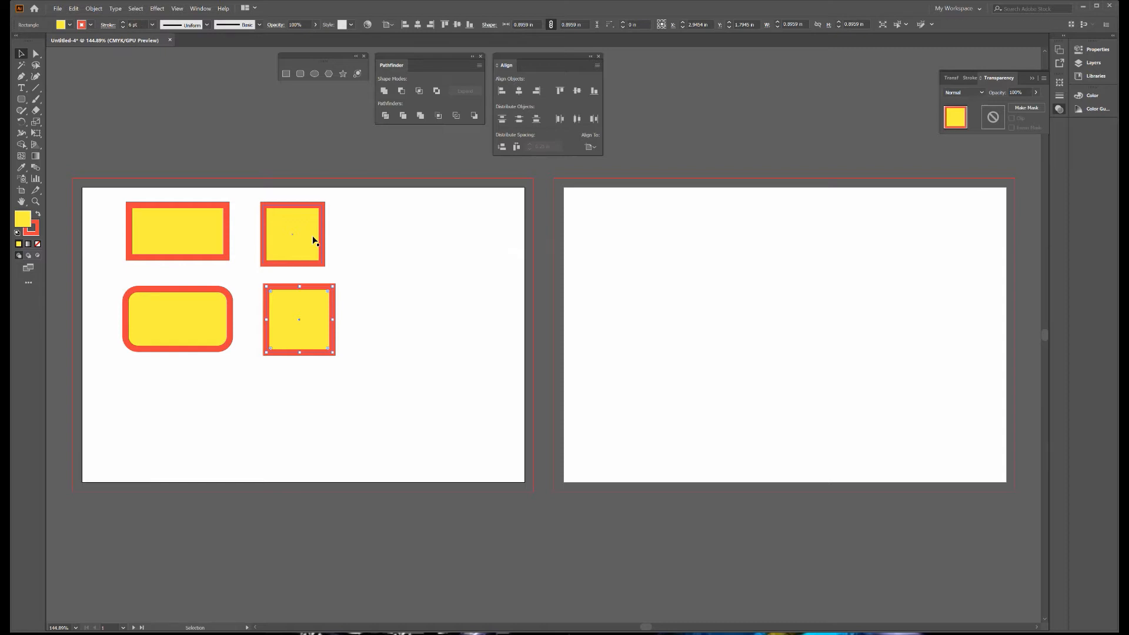
click(319, 213)
mouse_move(312, 211)
mouse_down()
mouse_move(301, 218)
mouse_move(312, 223)
mouse_up()
drag(303, 222, 302, 221)
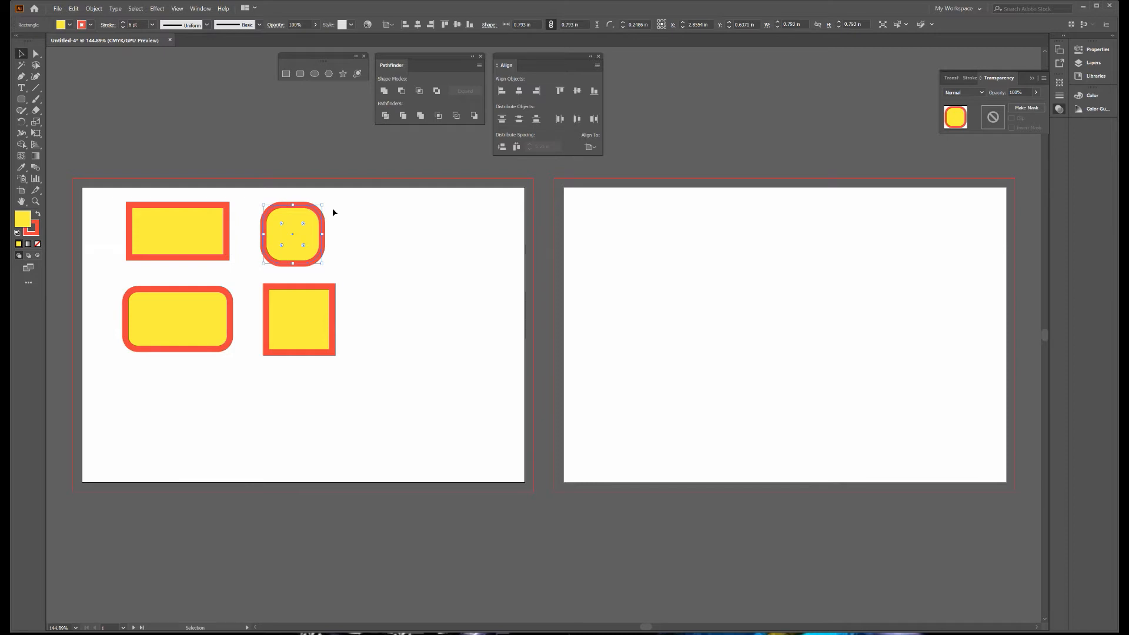
click(308, 211)
- Draw a flat ellipse about 1.68 by 0.41 in beside the upper square, and a circle about 0.94 in wide below it
click(315, 74)
mouse_move(366, 214)
mouse_down()
mouse_move(403, 244)
mouse_move(489, 244)
mouse_up()
drag(383, 287, 452, 354)
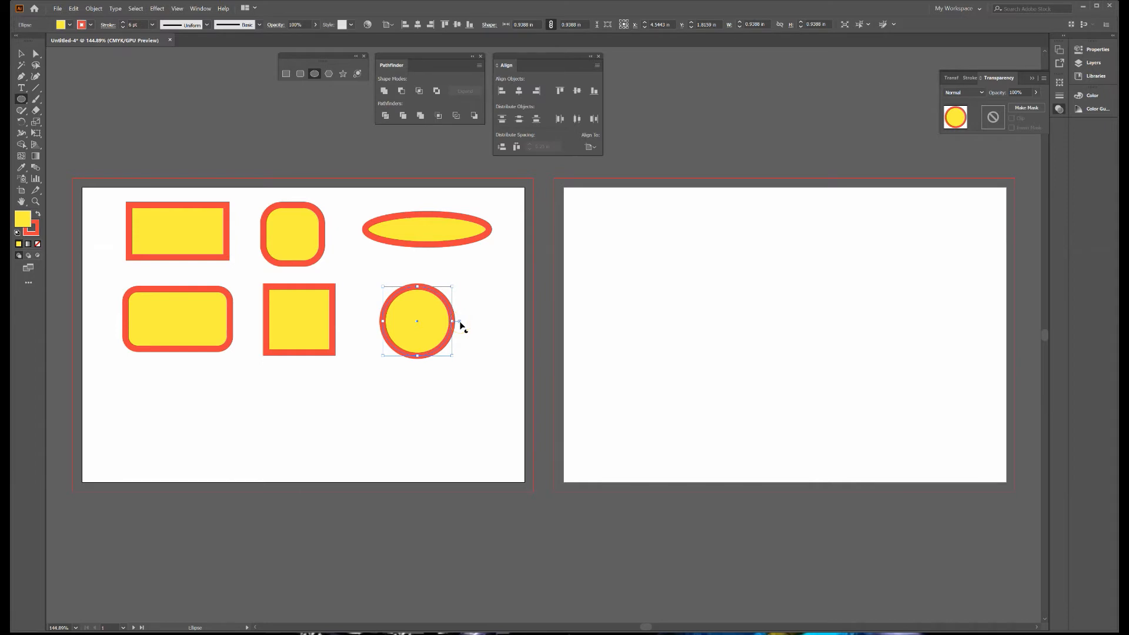
- Turn the circle into a pie shape by cutting out roughly its lower-right quarter
drag(461, 325, 459, 324)
drag(459, 322, 415, 371)
drag(417, 365, 458, 326)
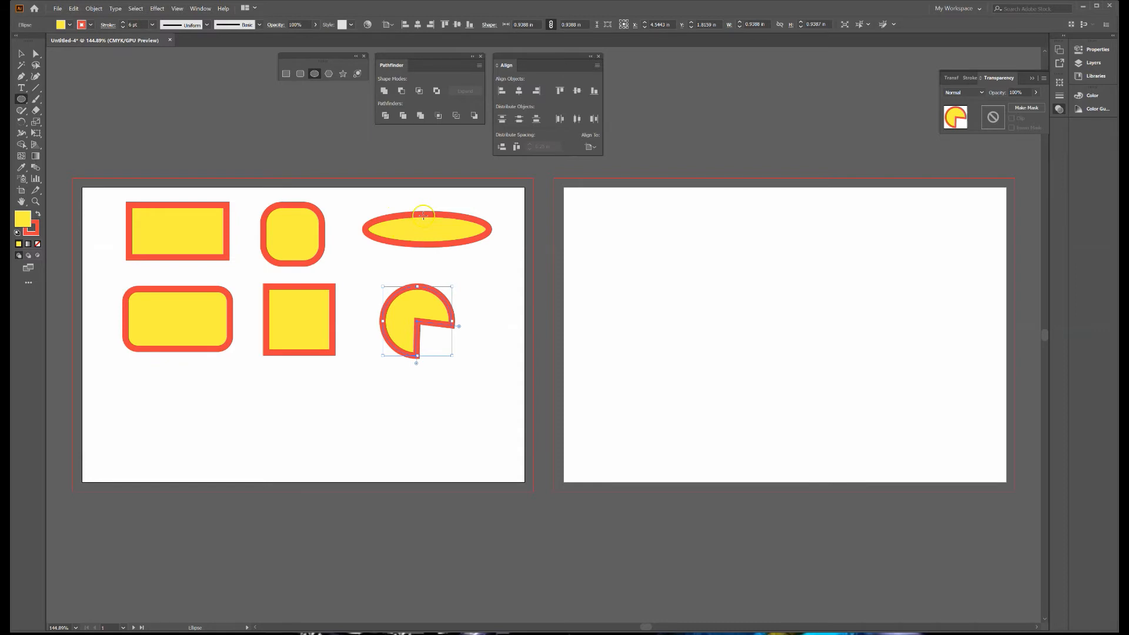
- Cut the flat ellipse down to its upper half with a pie angle of about 180°, and deselect it
click(21, 53)
click(464, 238)
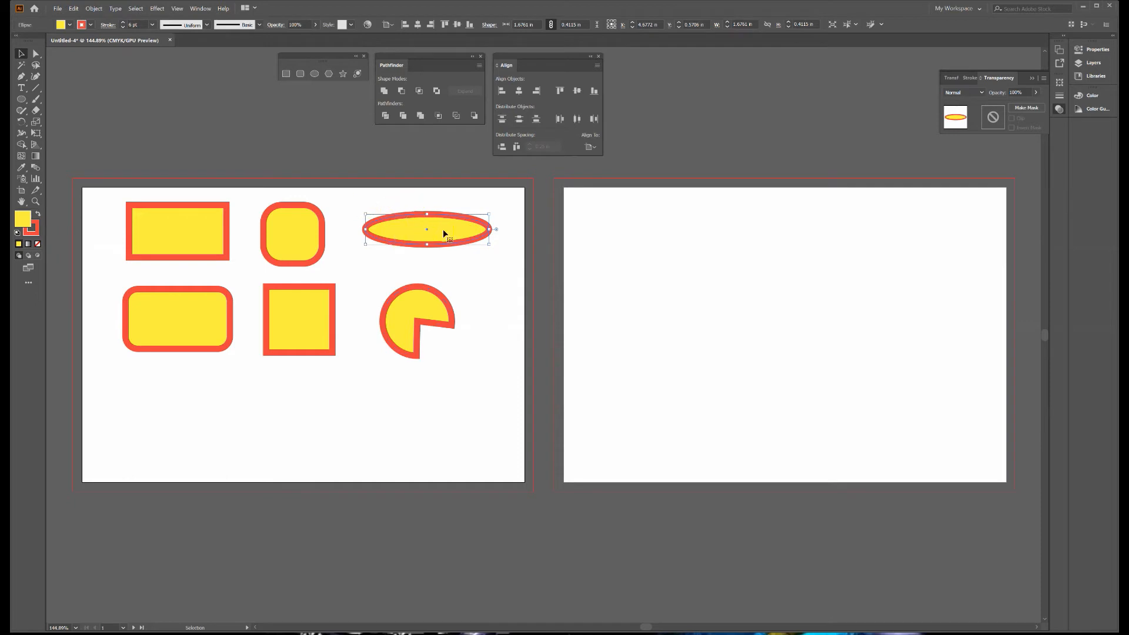
drag(496, 231, 360, 231)
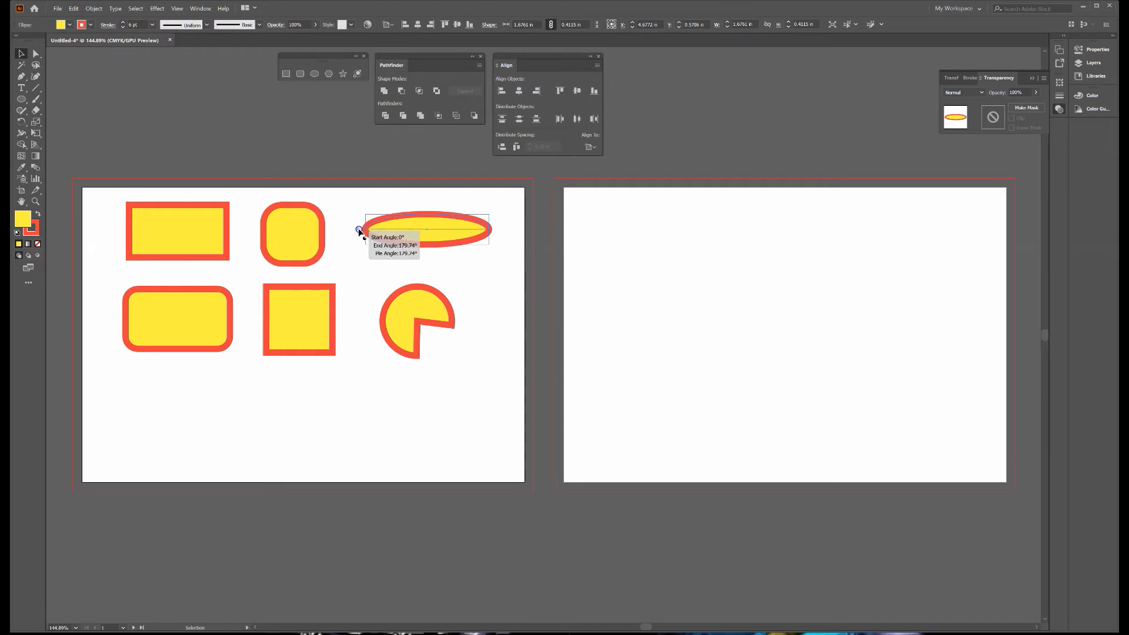
drag(359, 232, 359, 230)
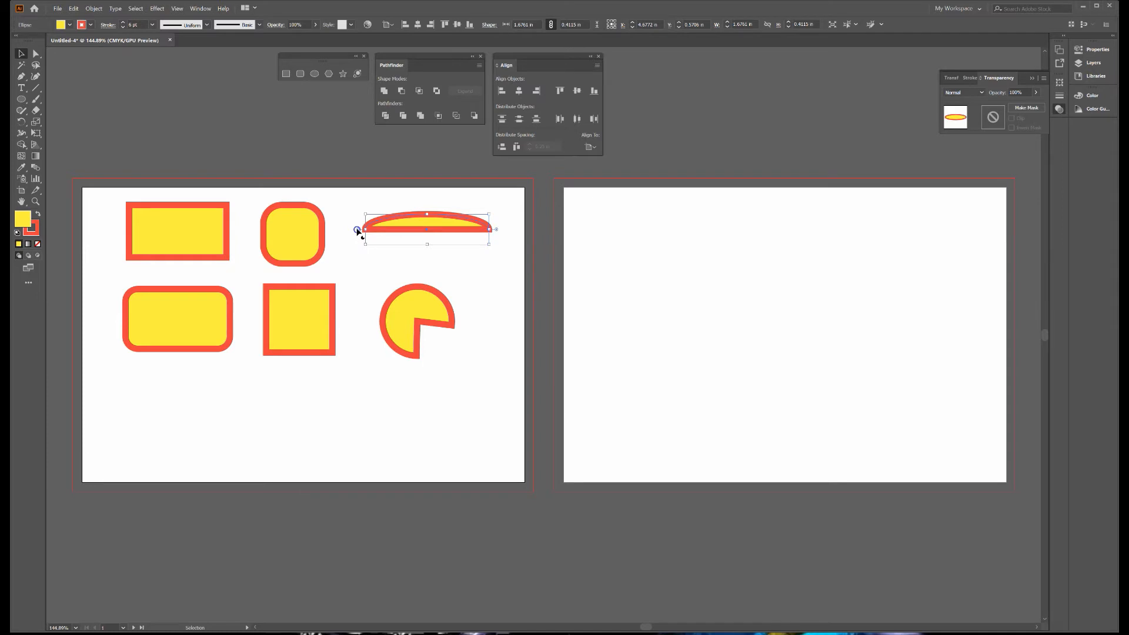
click(470, 273)
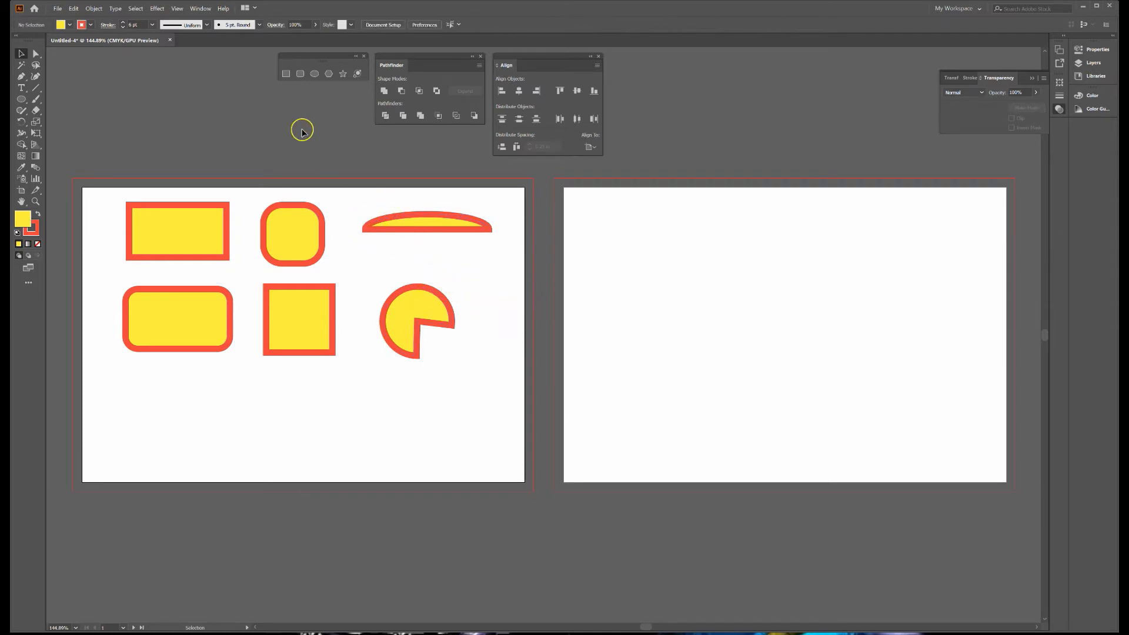
- Draw a circle about 0.95 in wide just below the pie shape and reduce it to its upper half
click(314, 77)
mouse_move(435, 343)
mouse_down()
mouse_move(469, 395)
mouse_move(506, 413)
mouse_move(485, 395)
mouse_move(423, 381)
mouse_up()
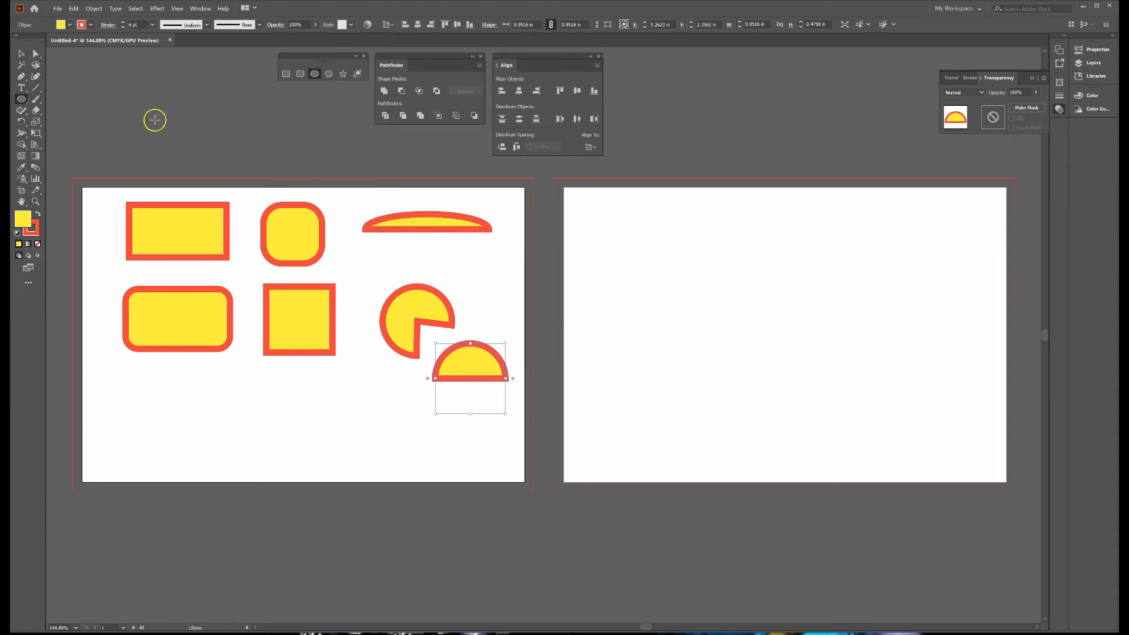
click(20, 55)
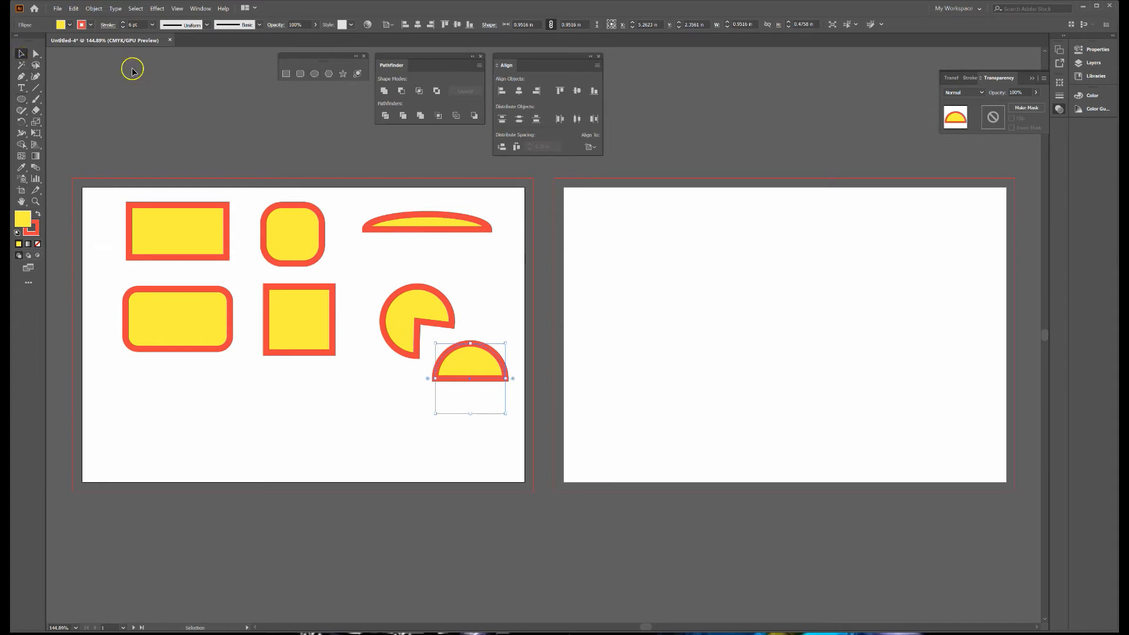
- Draw a hexagon about 0.78 by 0.67 in below the rounded rectangle, and beside it a triangle about 0.60 in wide
click(328, 75)
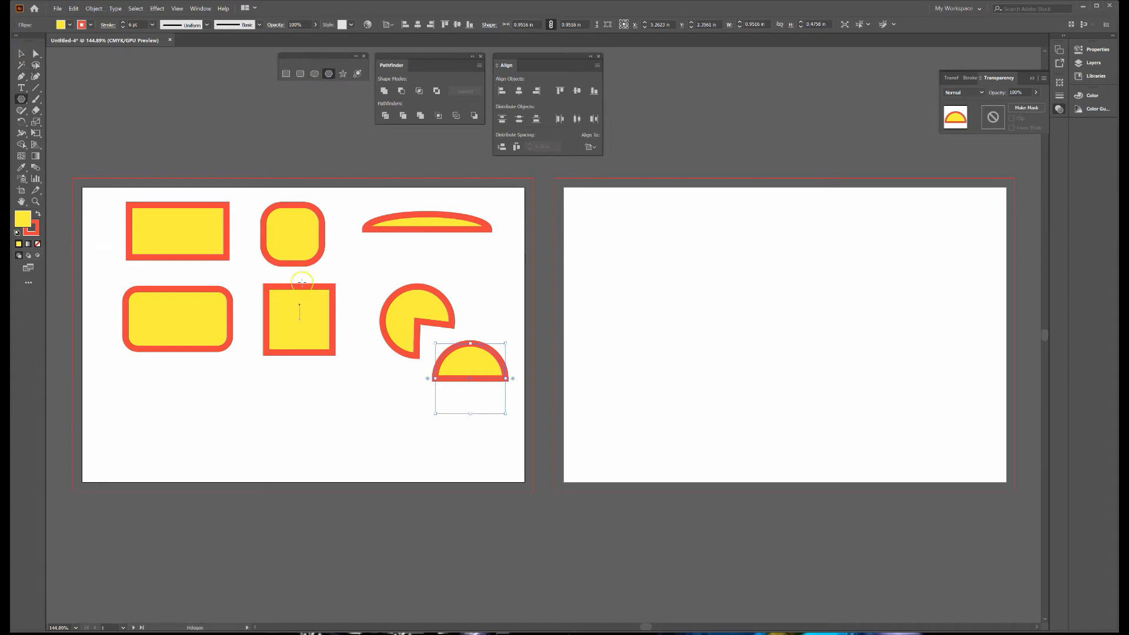
drag(231, 385, 234, 413)
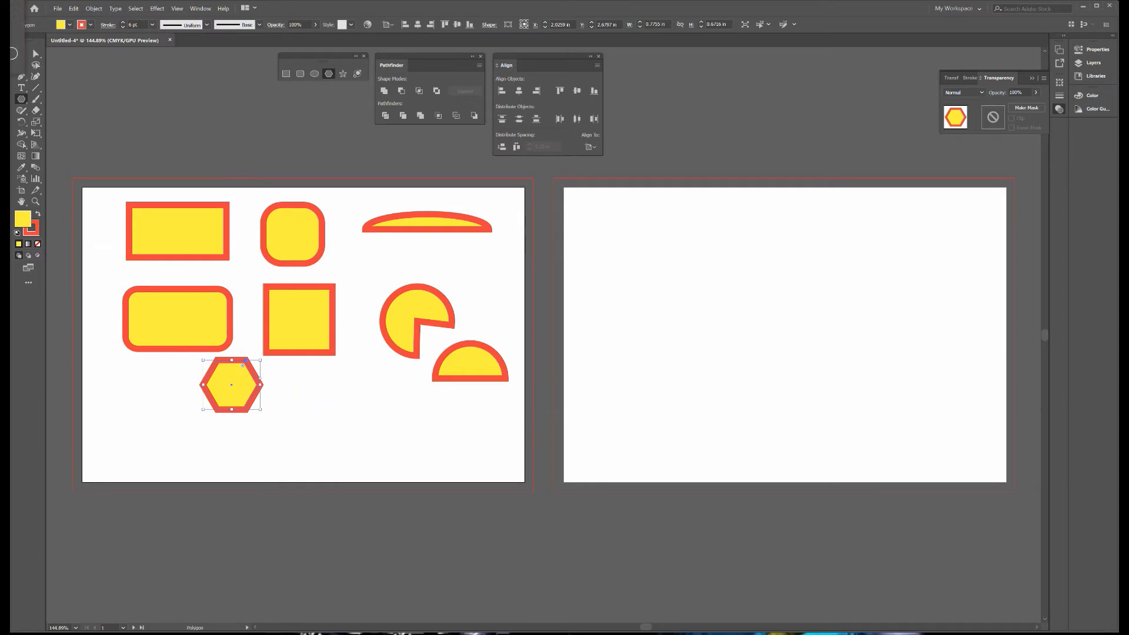
drag(312, 372, 365, 440)
key(Up)
key(Up)
key(Up)
key(Down)
key(Down)
key(Down)
key(Down)
key(Down)
key(Down)
key(Down)
key(Down)
- Draw an octagon about 0.90 in wide below the triangle and move it into the free space beneath the pie shape
key(Up)
key(Up)
key(Up)
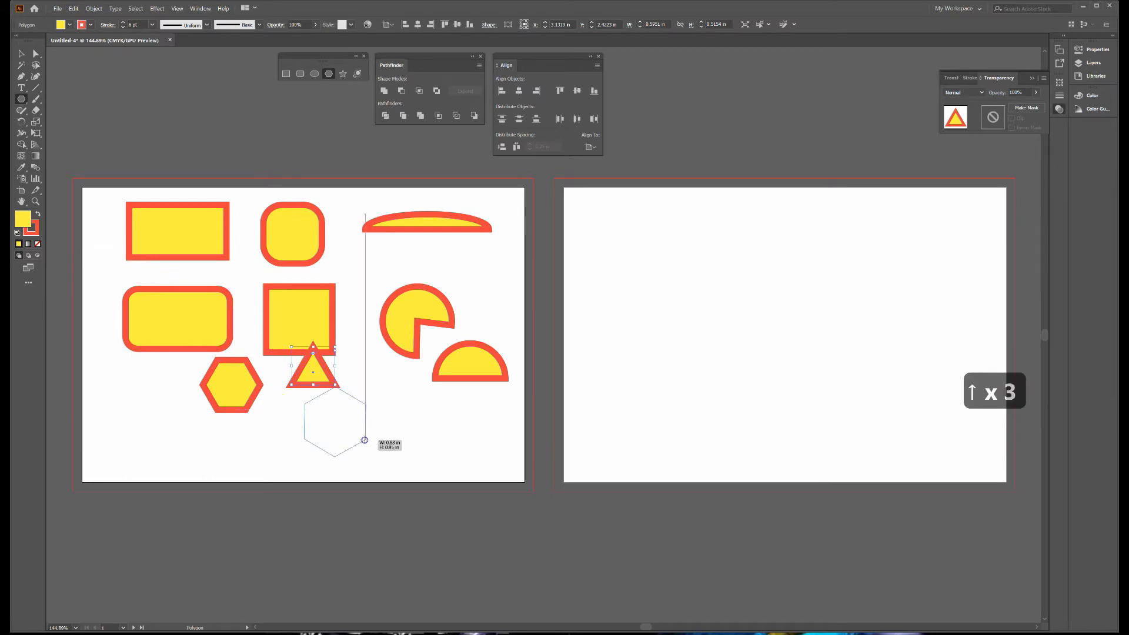
key(Up)
key(Up)
drag(364, 440, 368, 436)
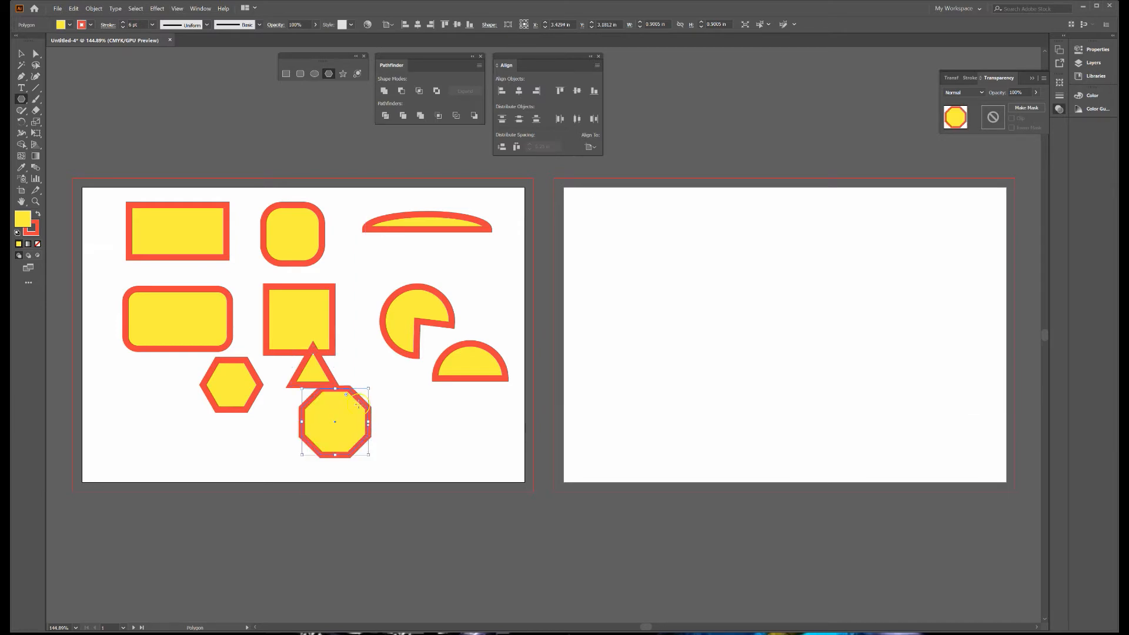
click(21, 53)
drag(340, 420, 385, 431)
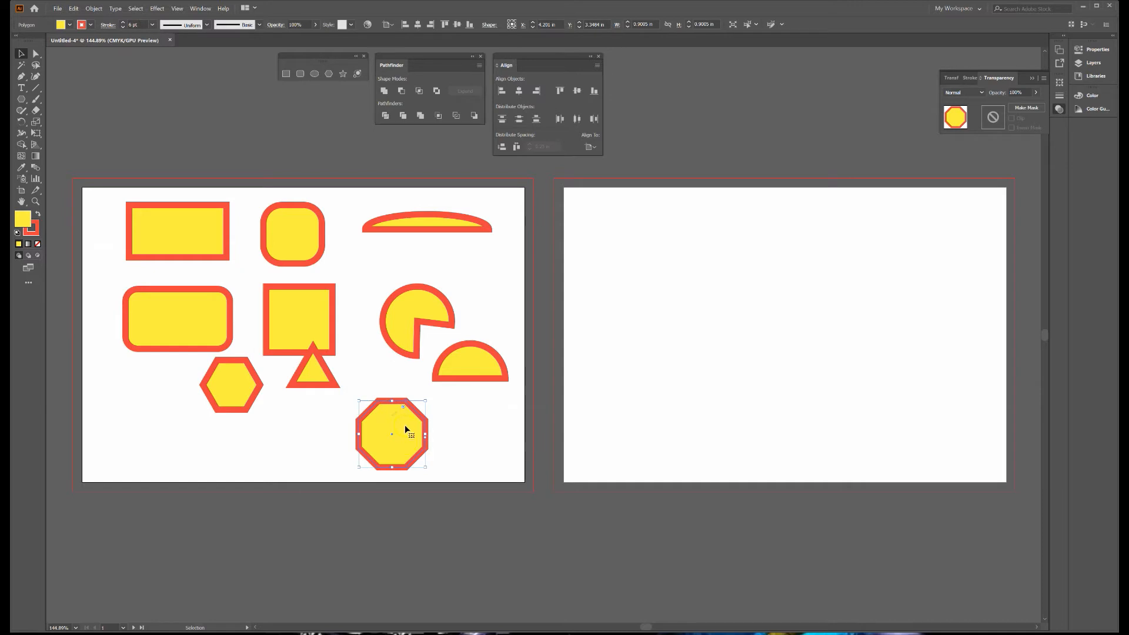
- Try rounding the octagon's corners, and undo the change
drag(403, 406, 388, 443)
key(ctrl+z)
- Change the octagon's number of sides to six
key(ctrl+equal)
key(ctrl+equal)
key(ctrl+equal)
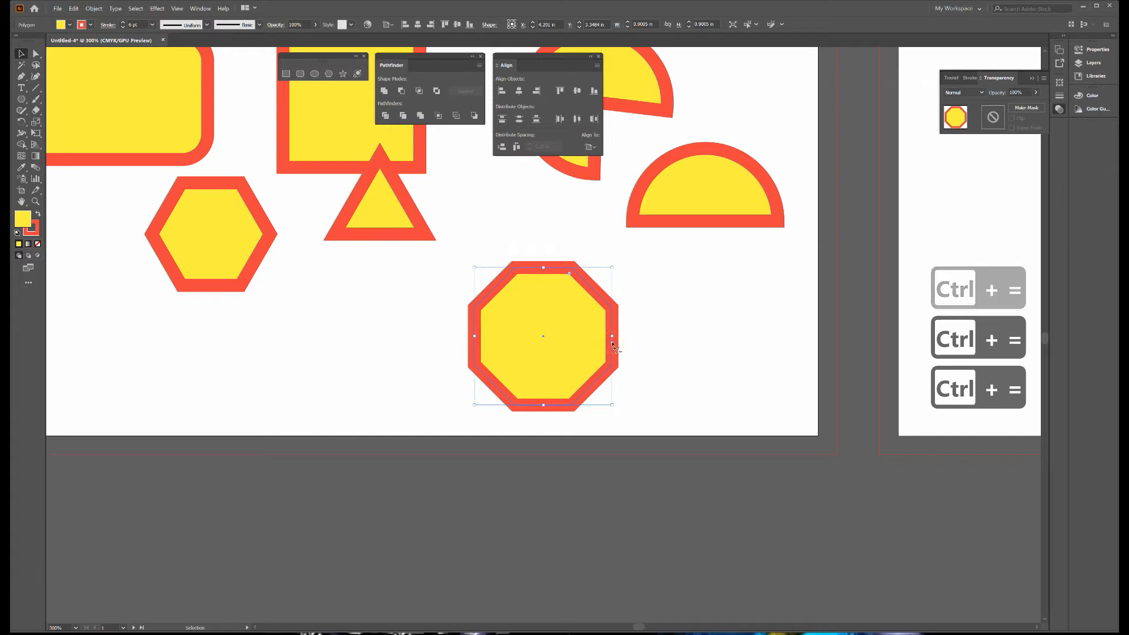
drag(612, 343, 631, 375)
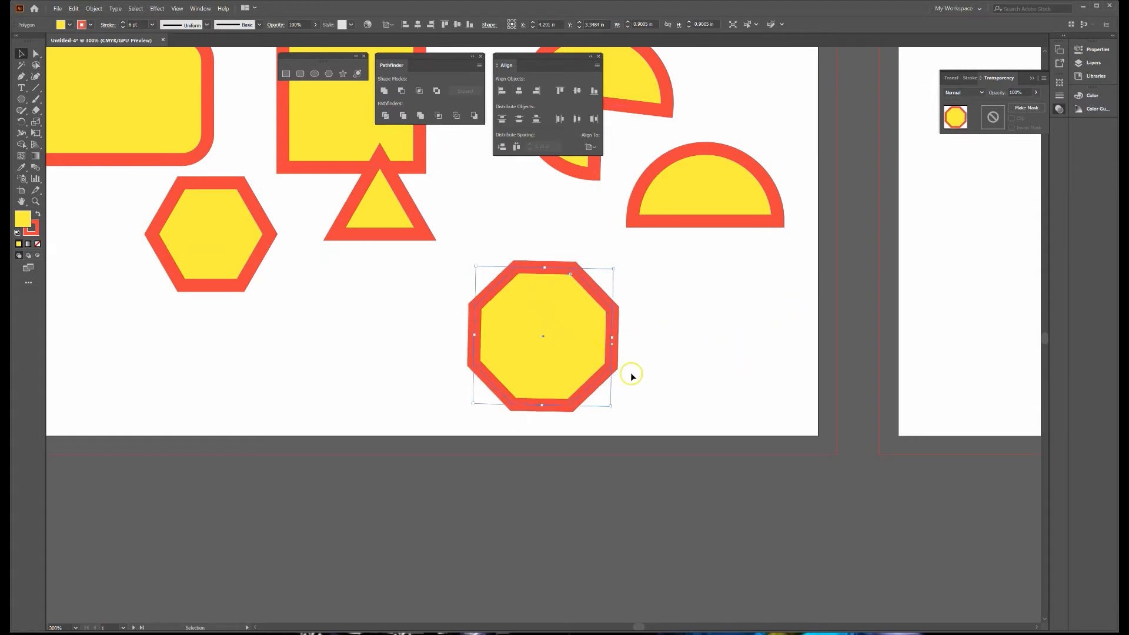
key(ctrl+z)
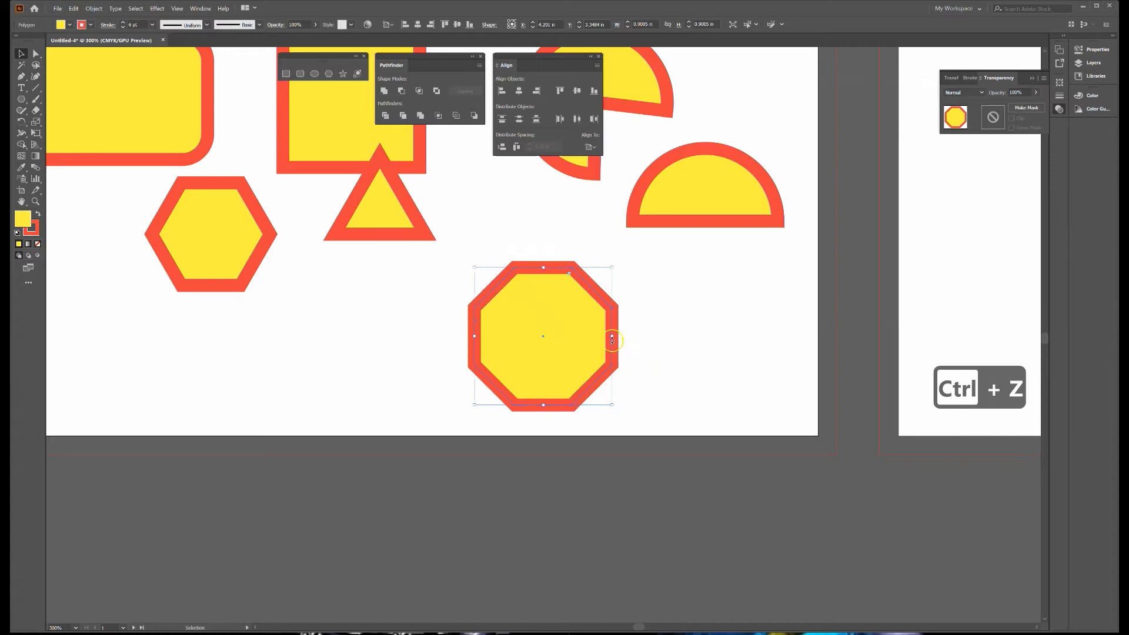
drag(612, 344, 578, 382)
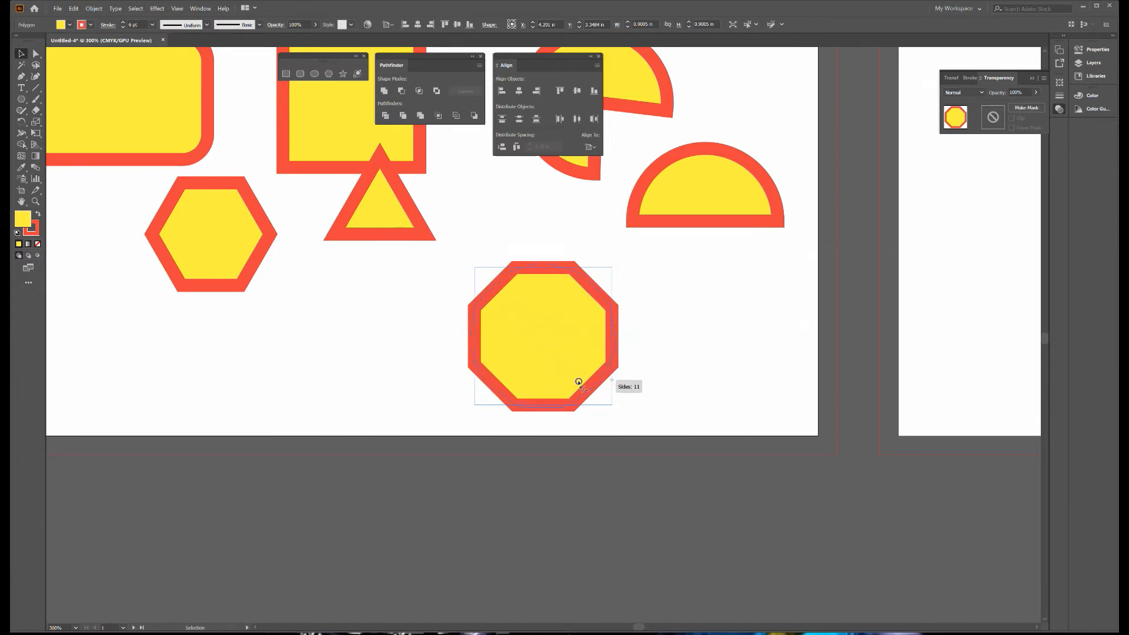
drag(675, 386, 506, 313)
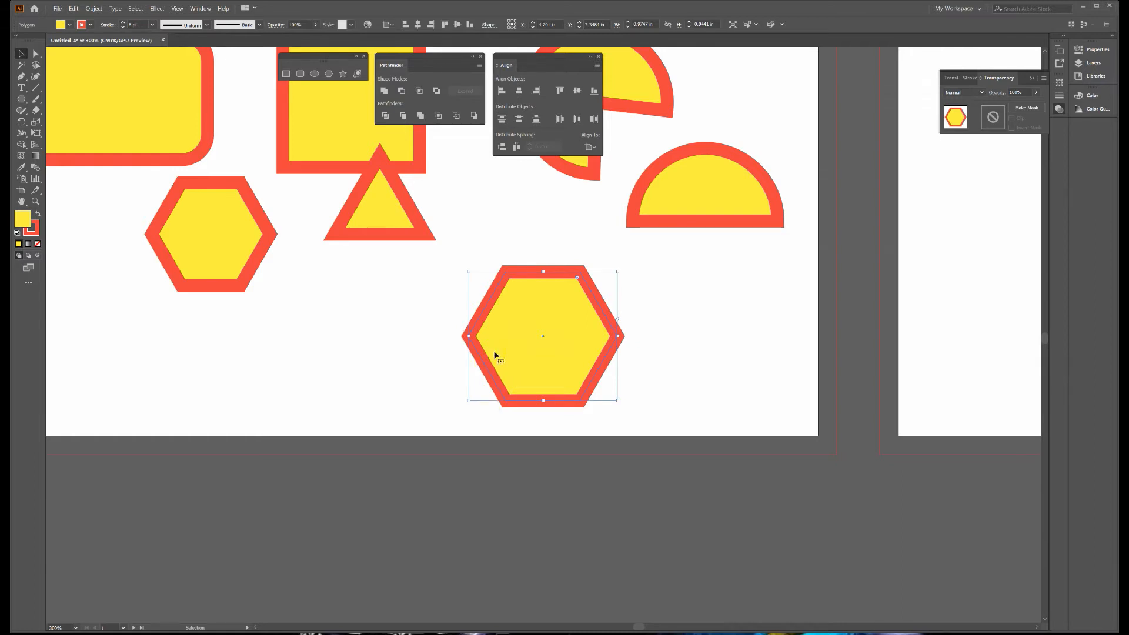
- Draw a sharp, many-pointed star near the first artboard's lower-left corner
key(ctrl+minus)
key(ctrl+minus)
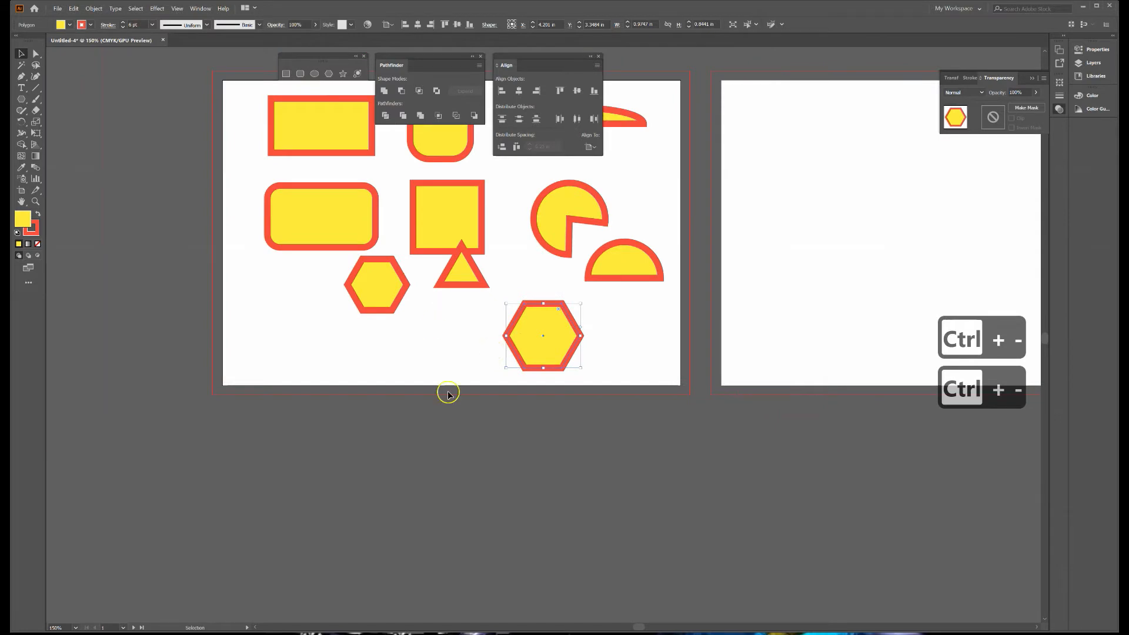
scroll(478, 364, up, 2)
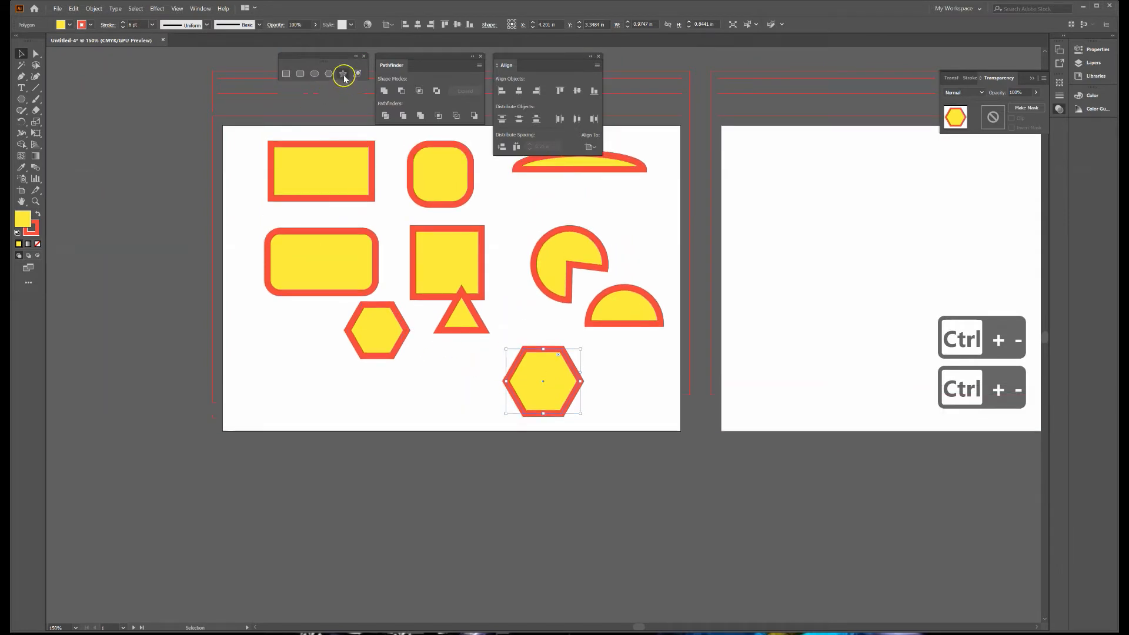
click(342, 73)
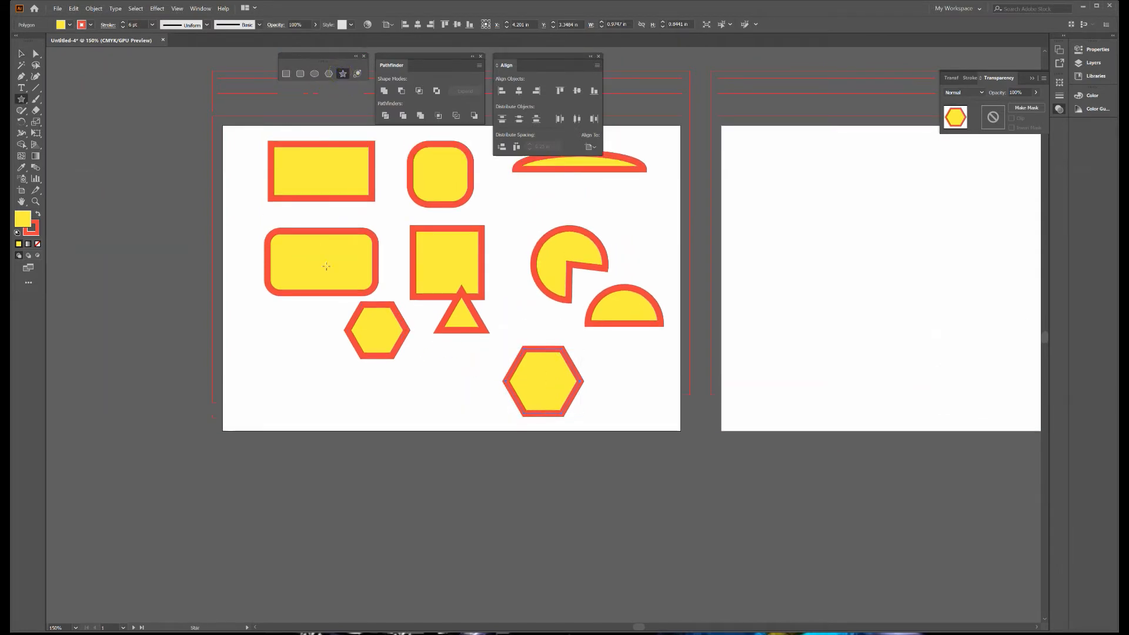
drag(269, 356, 297, 397)
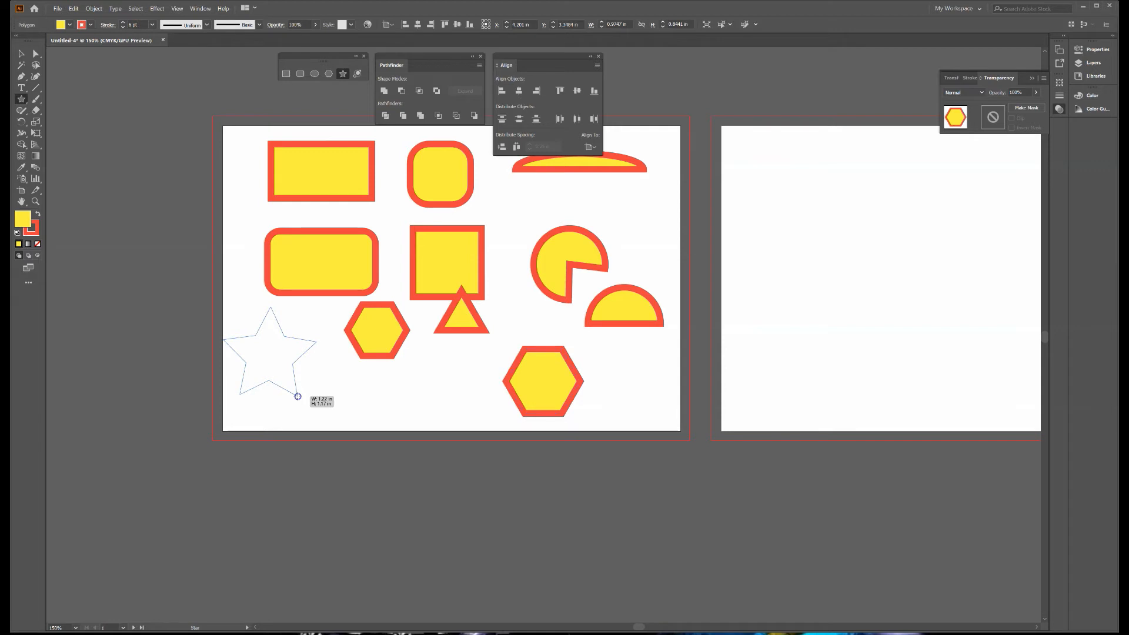
drag(298, 397, 293, 395)
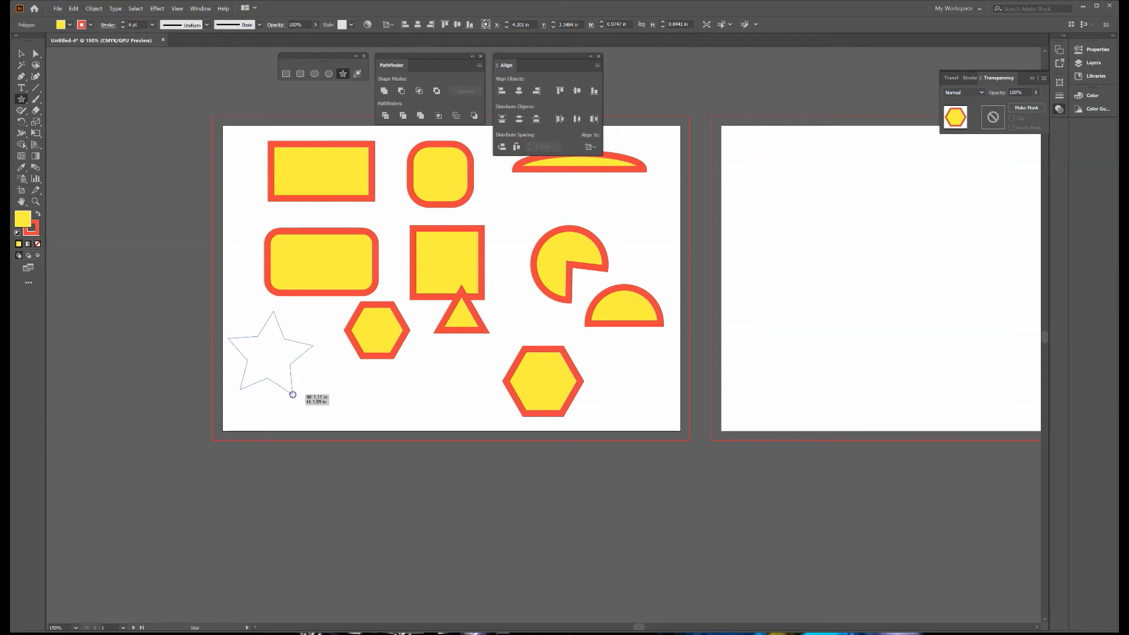
mouse_move(291, 394)
mouse_down()
mouse_move(301, 399)
mouse_move(276, 374)
mouse_move(302, 393)
mouse_move(274, 391)
mouse_up()
key(Up)
key(Up)
key(Up)
key(Down)
key(Down)
key(Down)
key(Down)
key(Up)
key(Up)
key(Up)
- Draw a nine-pointed star about 2.70 in wide with long thin spikes, and beside it a badge-like star about 0.92 in wide with shallow points
mouse_move(353, 389)
mouse_down()
mouse_move(453, 438)
mouse_move(489, 479)
mouse_move(443, 445)
mouse_move(413, 380)
mouse_move(366, 370)
mouse_move(455, 408)
mouse_up()
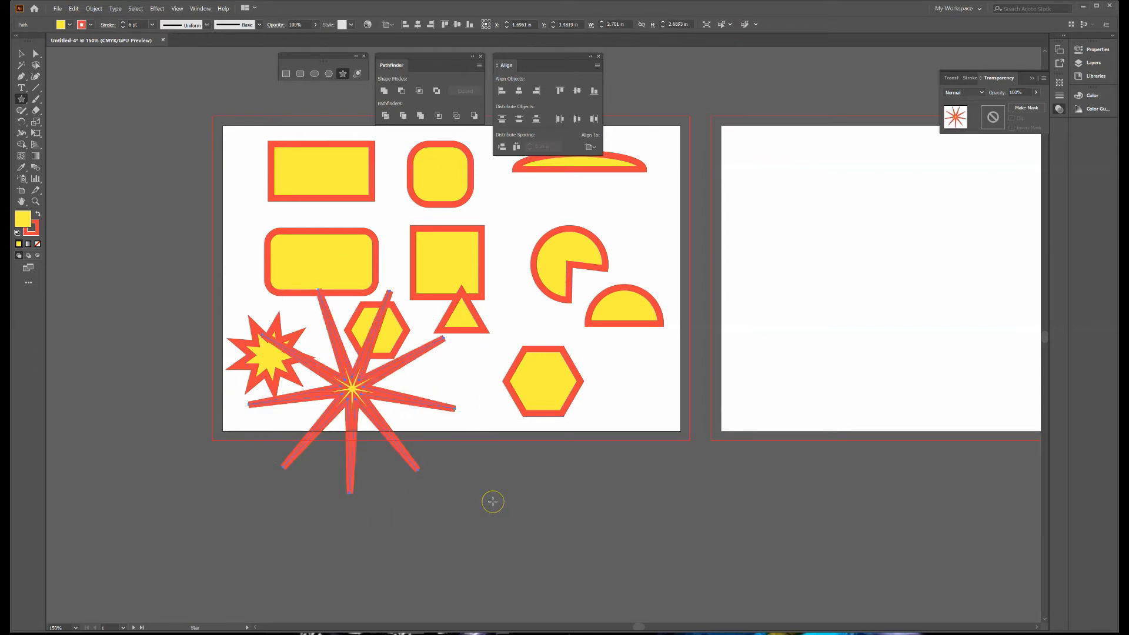
drag(464, 390, 493, 410)
key(super)
key(super)
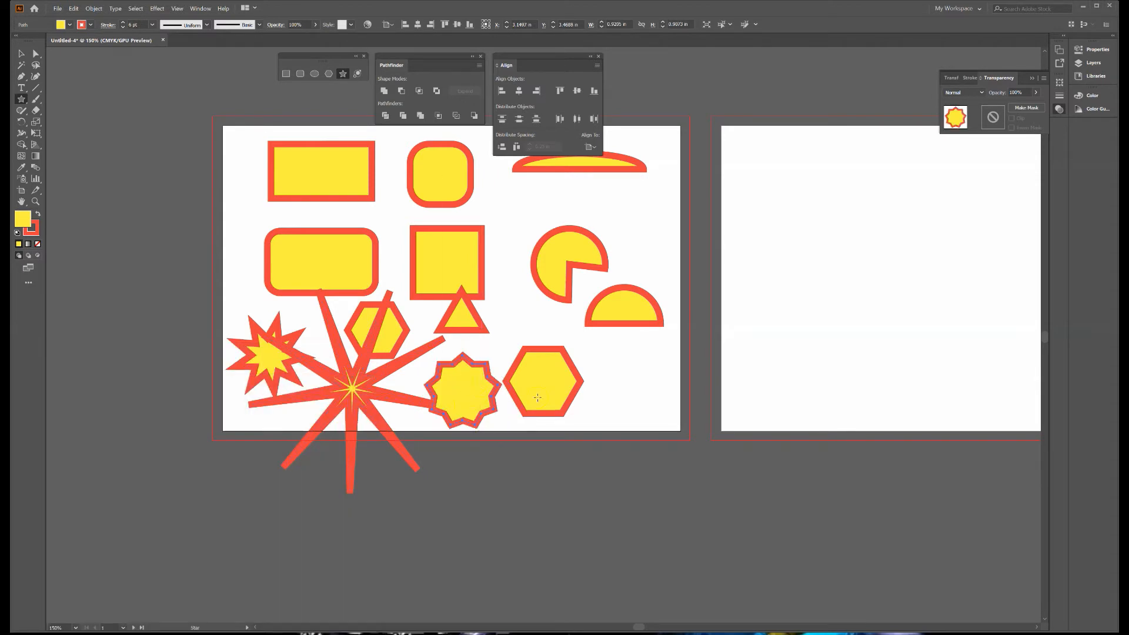
- Draw a many-pointed sharp star about 1.2 in wide near the first artboard's lower-right corner
drag(635, 378, 674, 397)
key(Up)
key(Up)
key(Down)
key(Down)
key(Down)
key(Up)
key(Up)
key(Up)
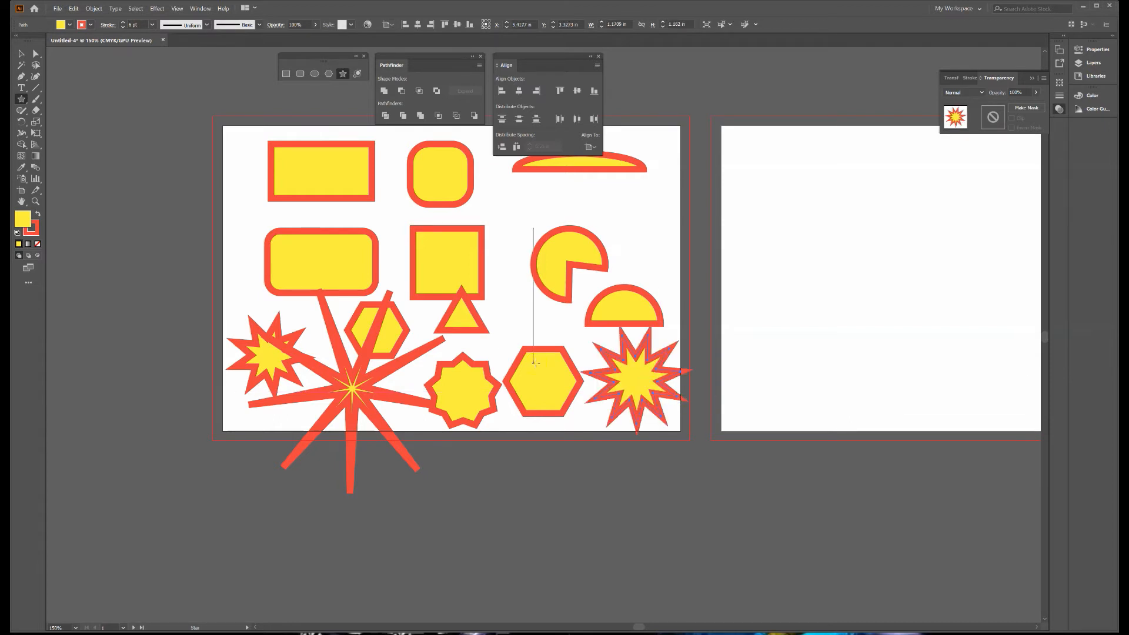
- Draw a flare about 4.86 in wide over the first artboard's upper middle and move it across the gap between the artboards
click(357, 75)
drag(511, 229, 544, 301)
click(23, 54)
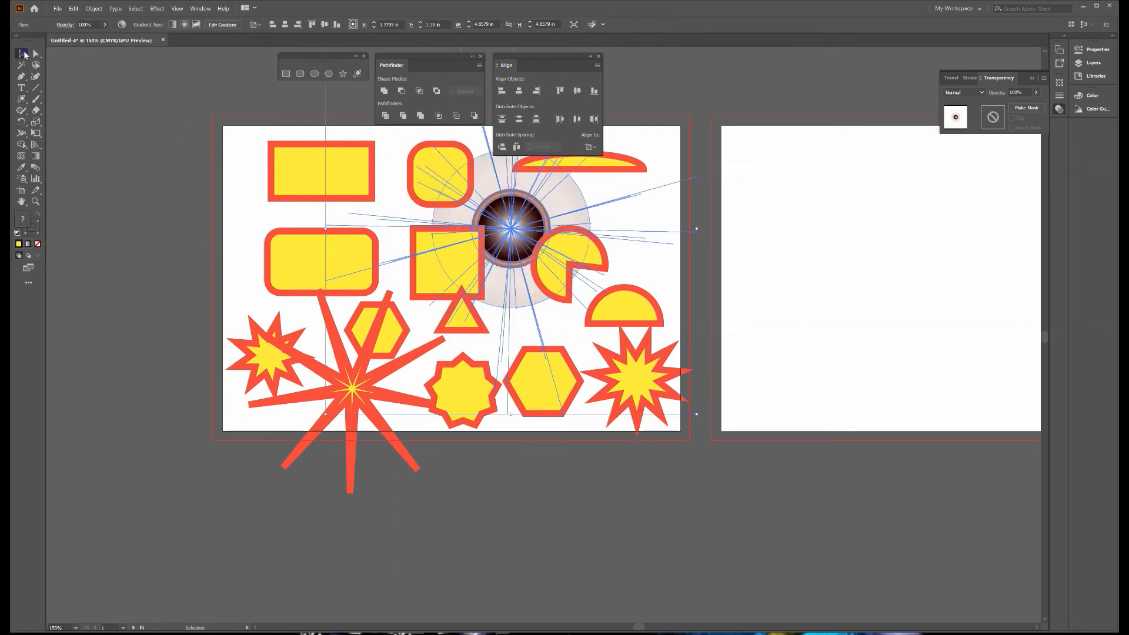
click(401, 334)
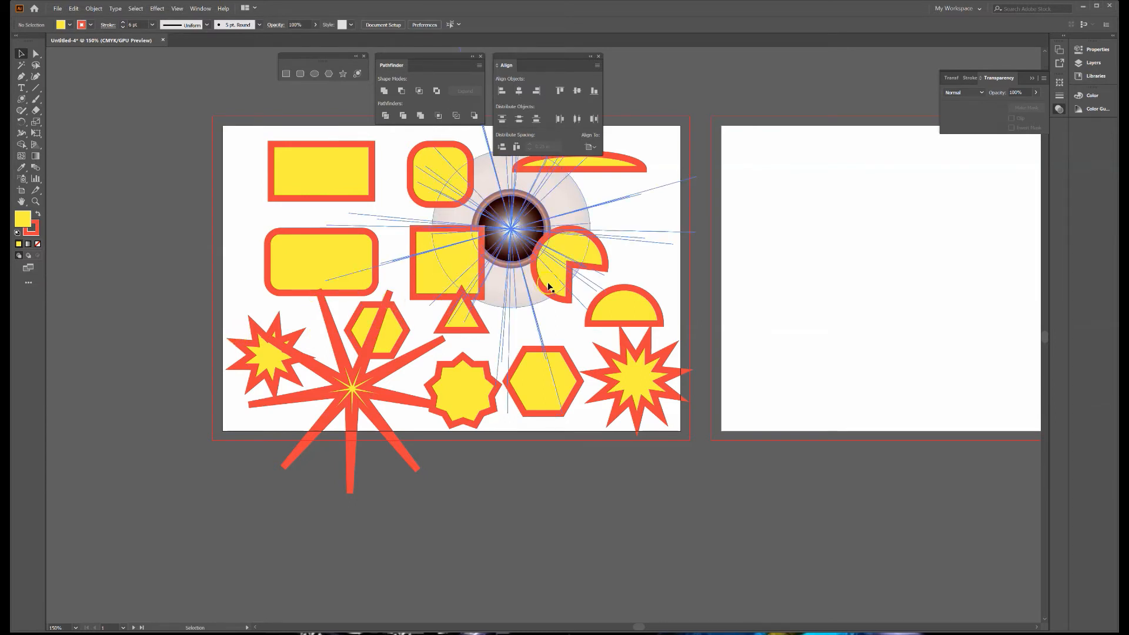
drag(494, 259, 720, 238)
click(687, 245)
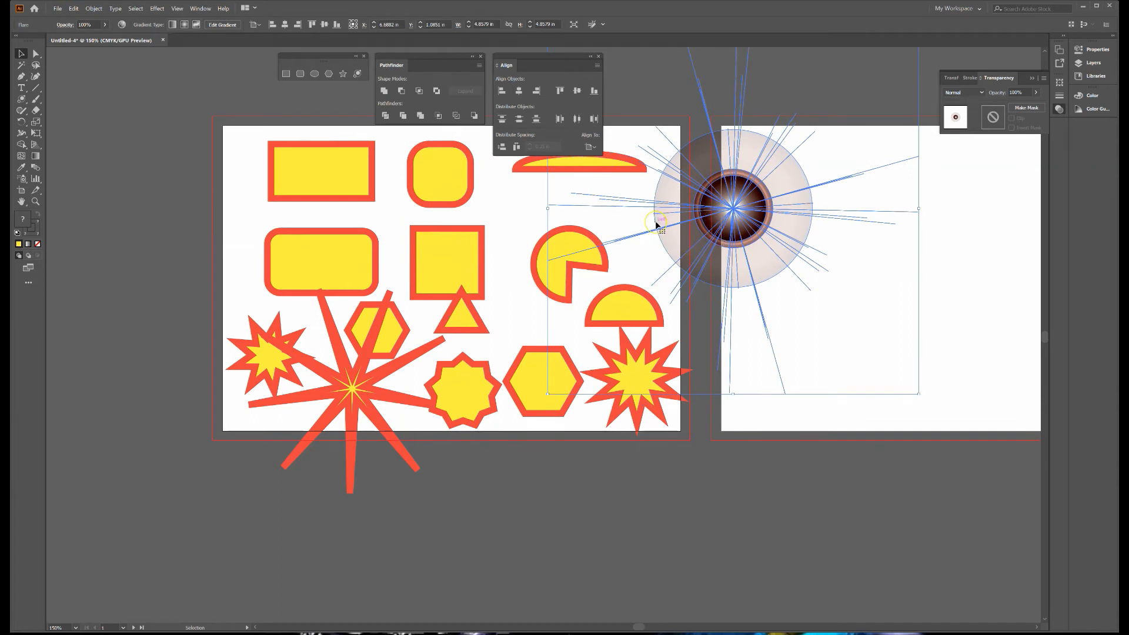
- Delete the flare that spans the gap between the two artboards
key(Up)
key(Up)
key(BackSpace)
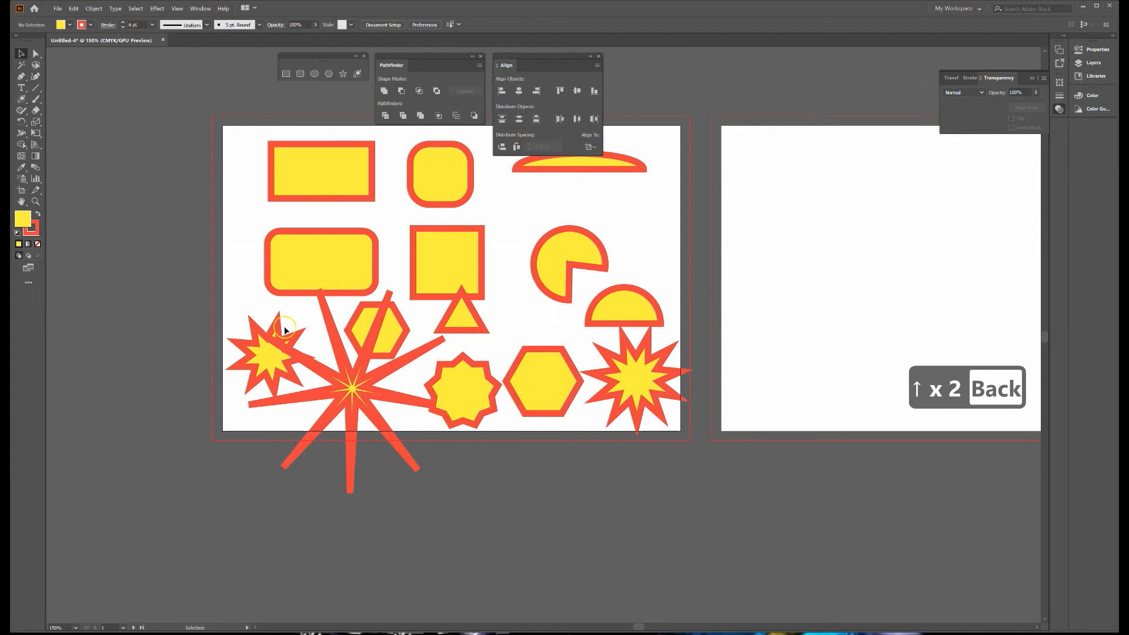
scroll(623, 257, up, 2)
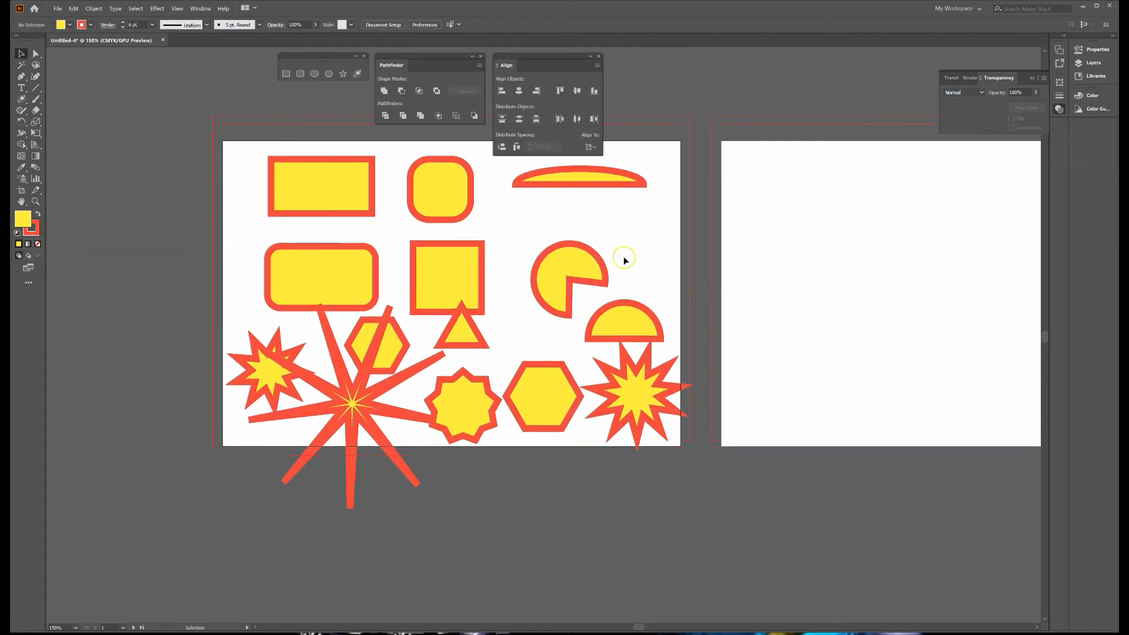
click(599, 272)
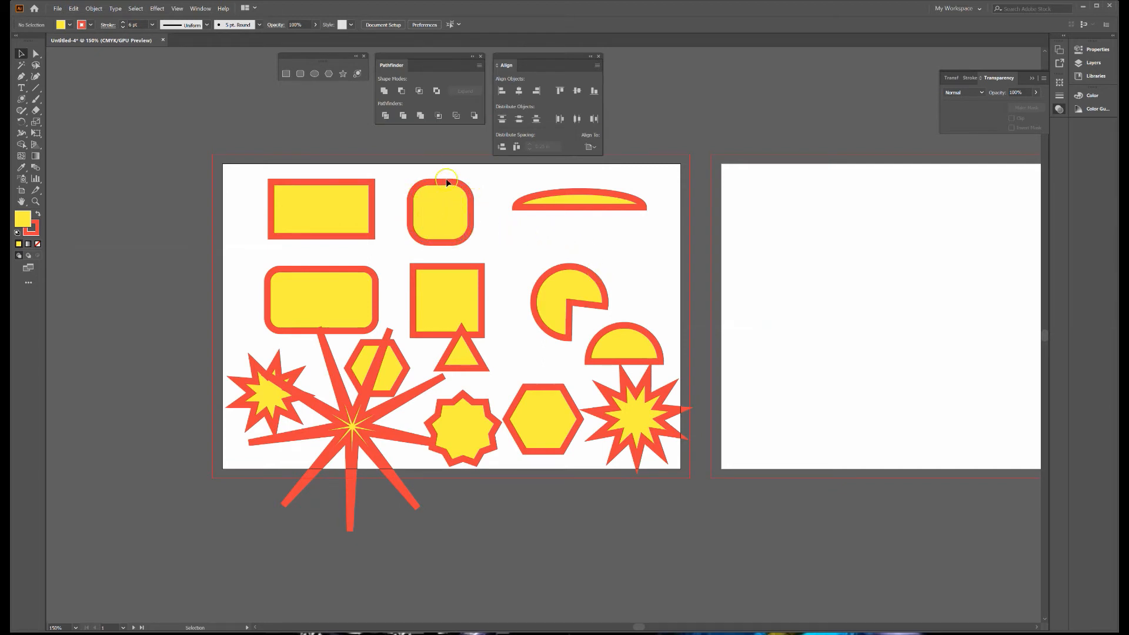
click(380, 223)
- Show the Stroke settings with all their options expanded and place them beside the Align settings
click(201, 9)
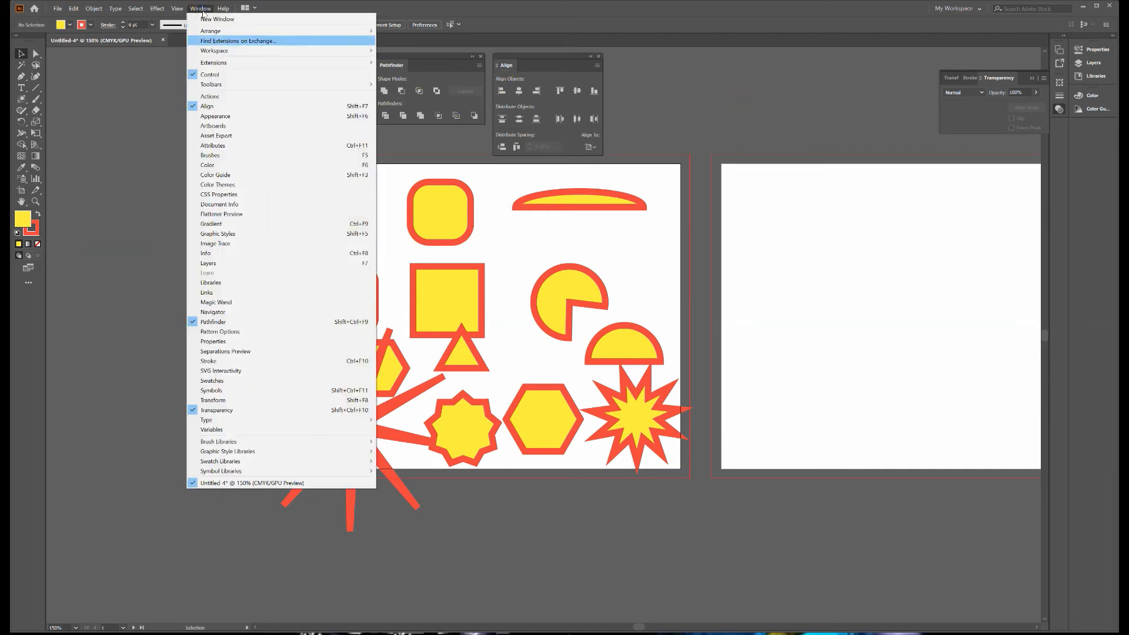
click(223, 361)
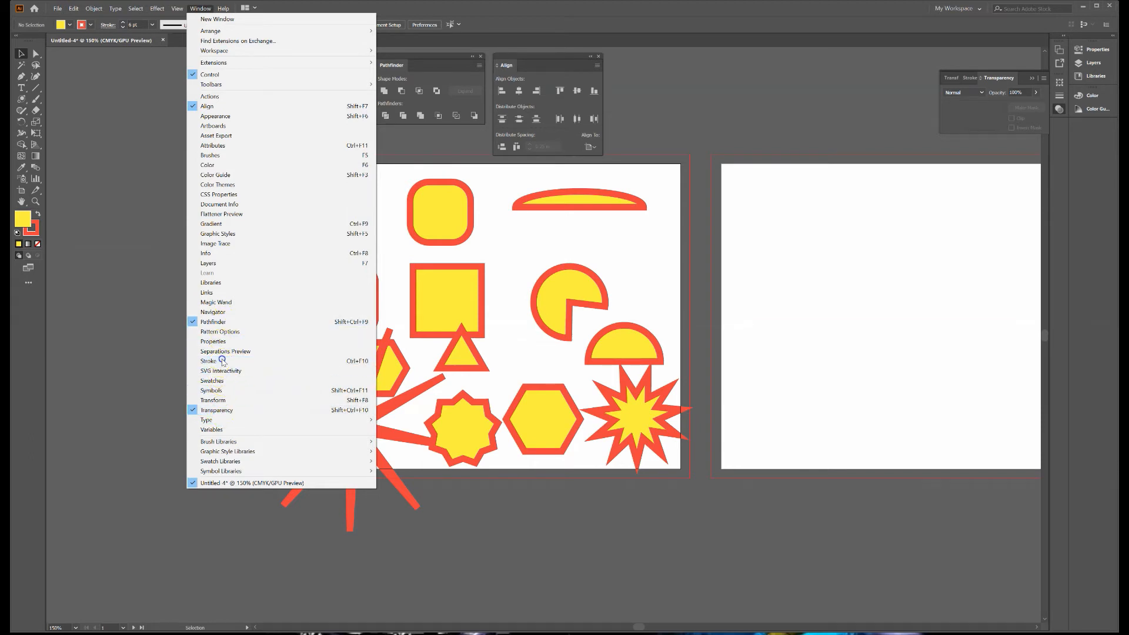
mouse_move(978, 86)
mouse_down()
mouse_move(706, 64)
mouse_move(714, 98)
mouse_up()
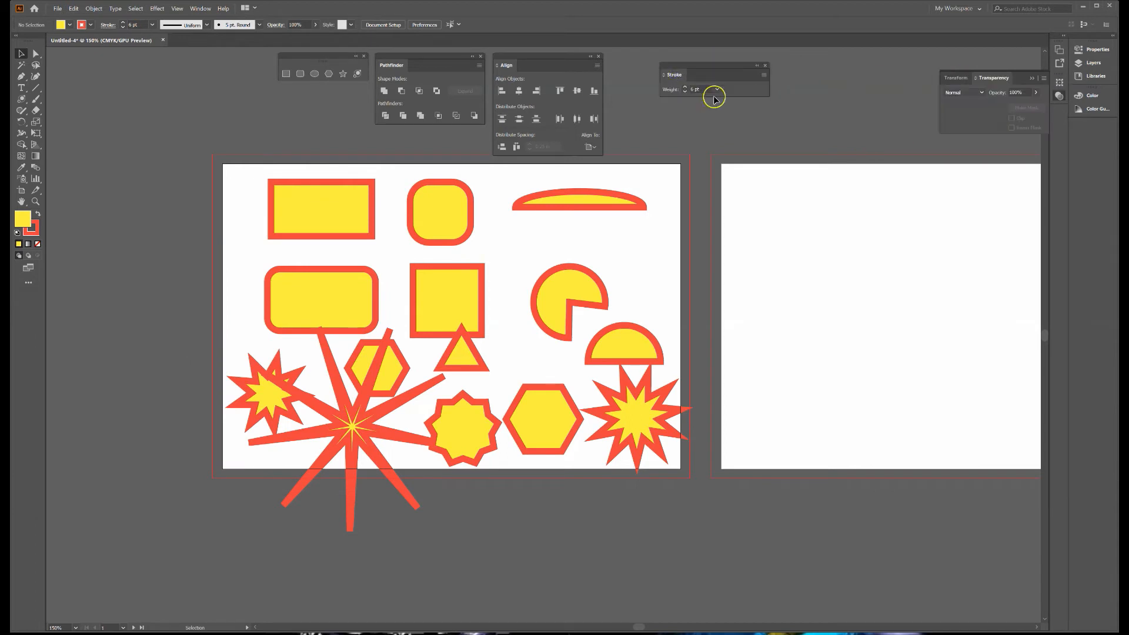
click(763, 75)
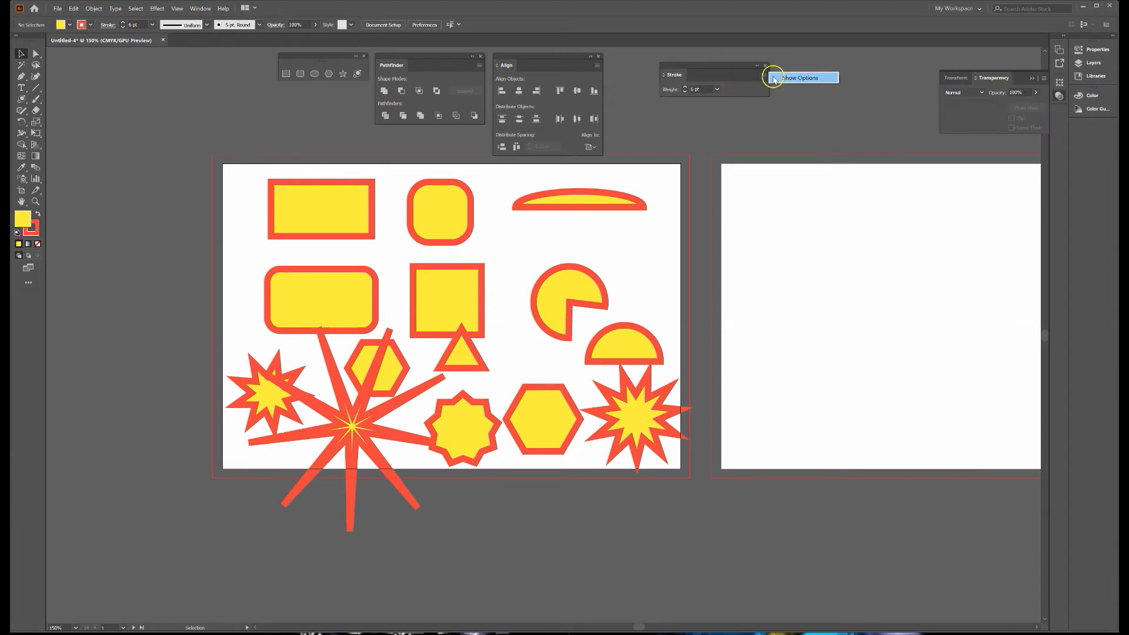
click(774, 78)
mouse_move(709, 71)
mouse_down()
mouse_move(686, 53)
mouse_move(729, 61)
mouse_up()
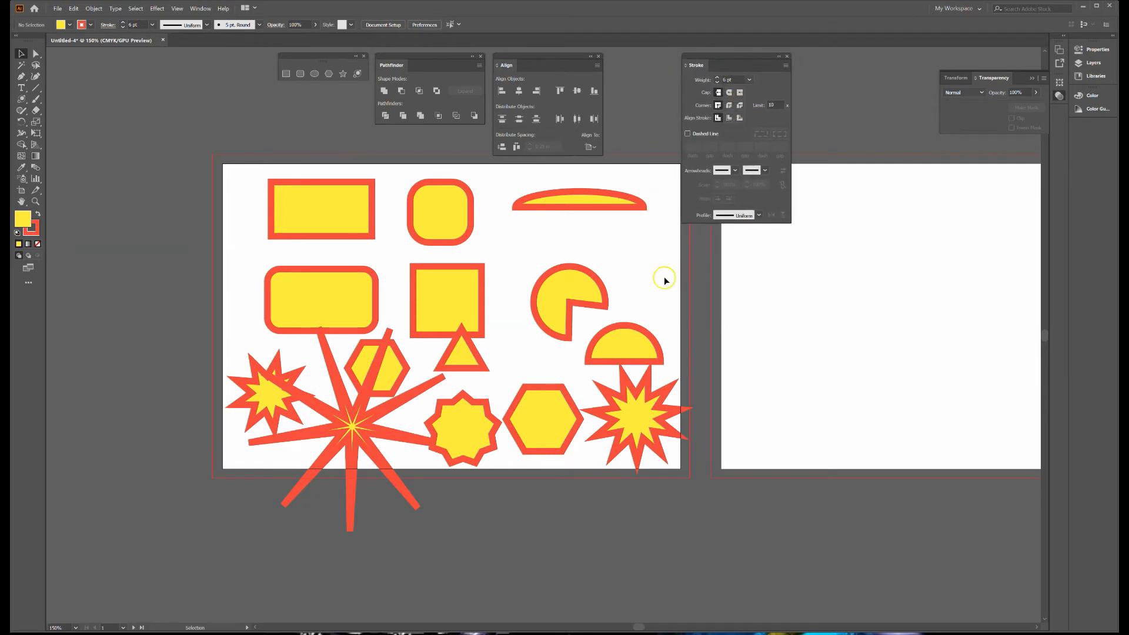
- Move the first artboard's sharp-cornered rectangle to the upper-left corner of the second artboard
key(space)
drag(673, 288, 477, 305)
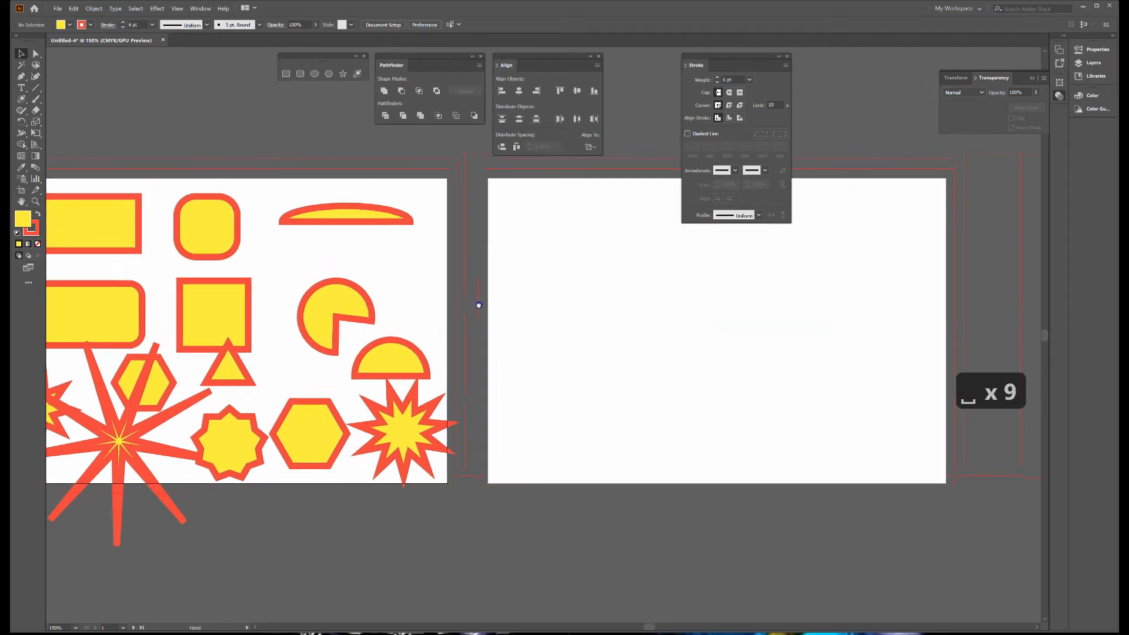
drag(207, 217, 584, 221)
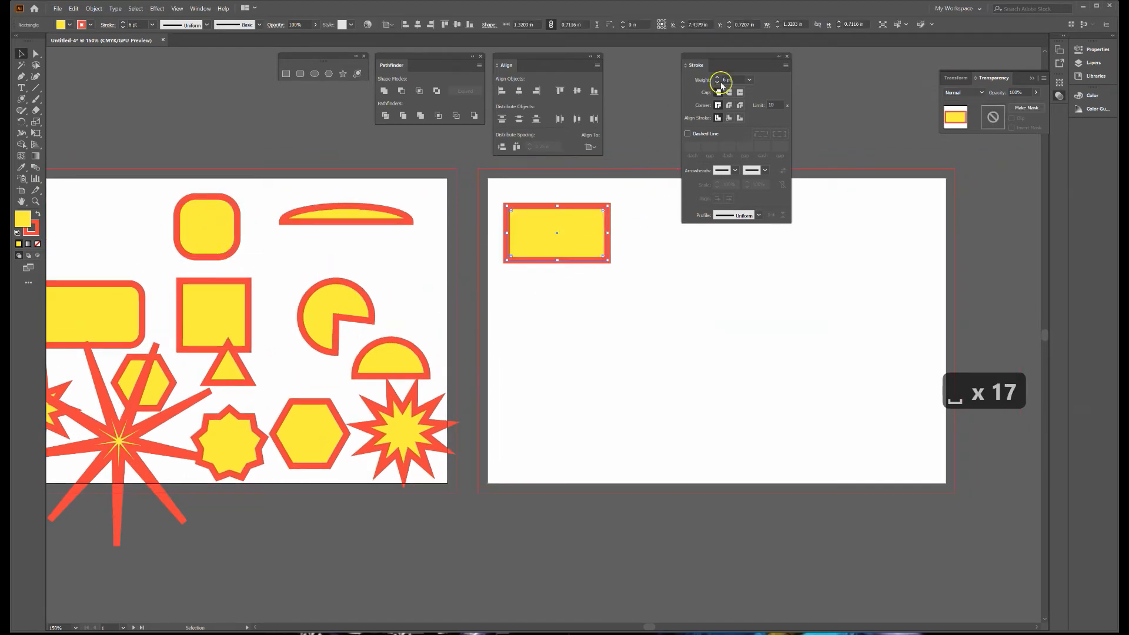
click(580, 225)
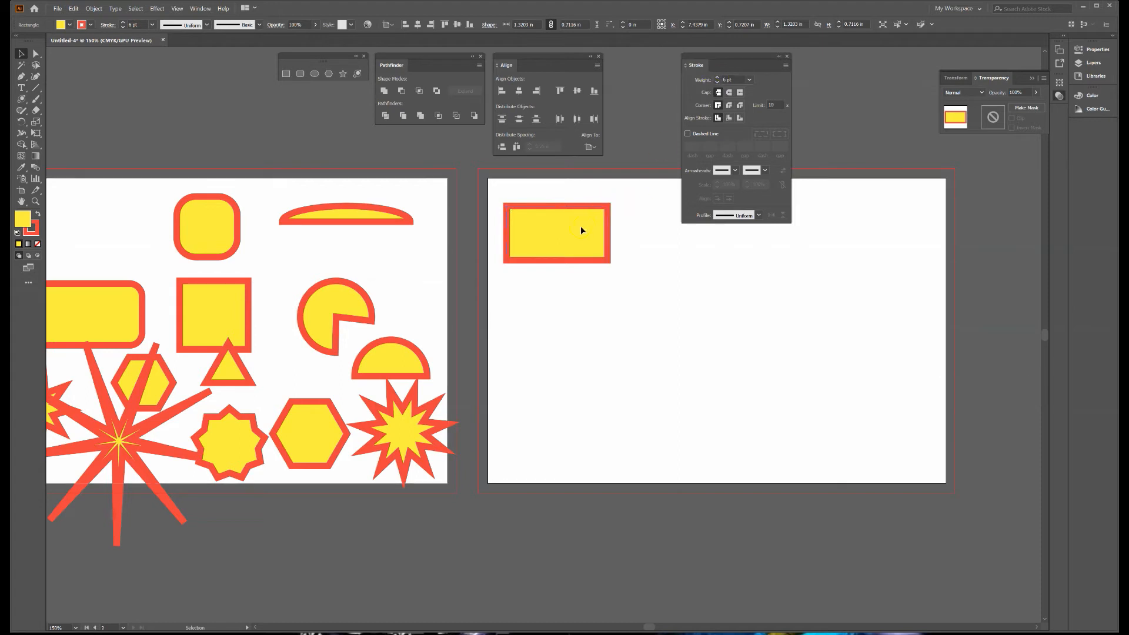
- Set the rectangle's stroke weight to 8 pt and try the round cap before returning to the butt cap
click(717, 77)
click(717, 77)
click(718, 77)
click(718, 77)
click(718, 77)
click(718, 82)
click(718, 82)
click(718, 82)
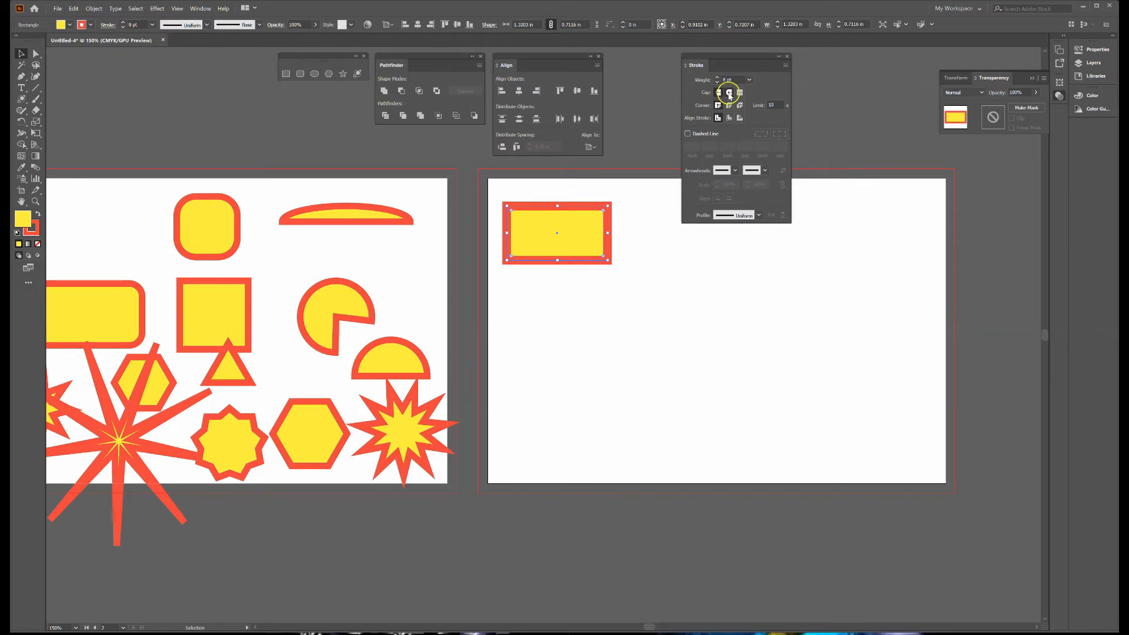
click(729, 93)
click(718, 92)
- Draw a horizontal line about 1.79 in long below the rectangle and give it a projecting cap after trying the round one
click(35, 88)
drag(537, 295, 674, 295)
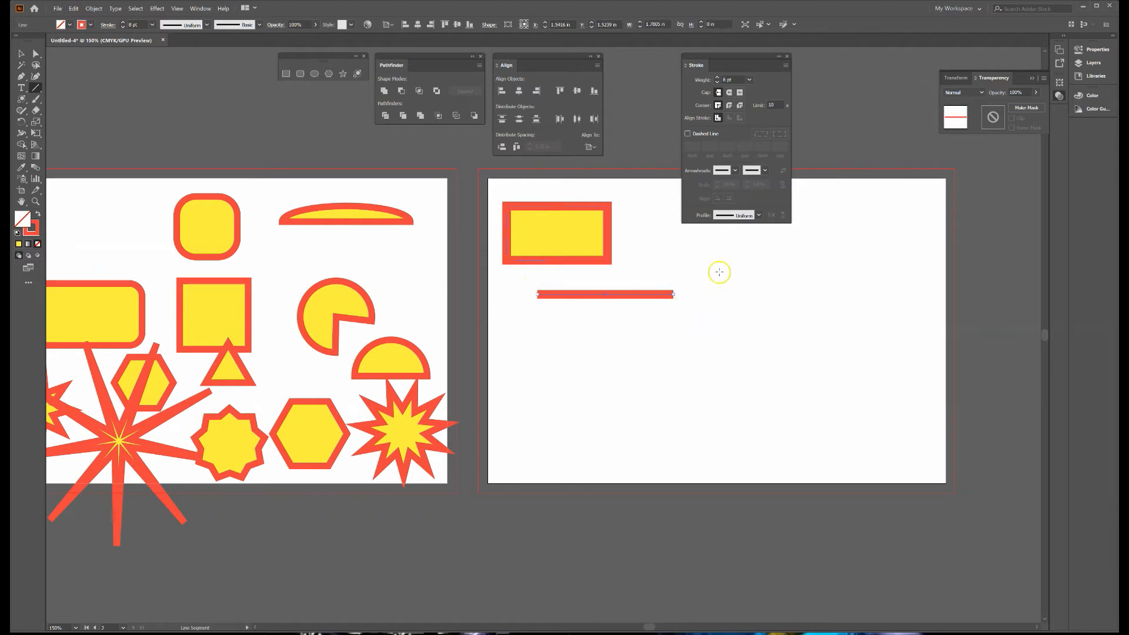
click(729, 93)
click(739, 94)
- Try a projecting stroke cap on the long-spiked star over the second artboard, and return the star to the first artboard's lower edge
click(21, 54)
mouse_move(111, 445)
mouse_down()
mouse_move(659, 392)
mouse_move(745, 359)
mouse_up()
click(766, 134)
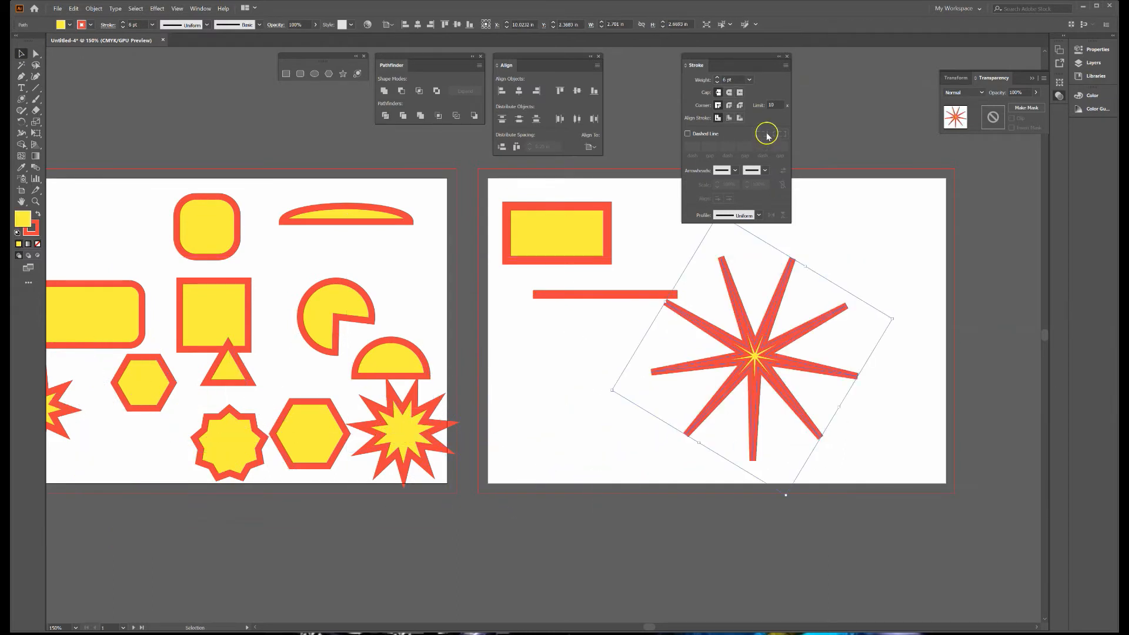
click(740, 92)
drag(746, 356, 355, 476)
click(563, 364)
- Give the horizontal line on the second artboard a round cap
click(606, 307)
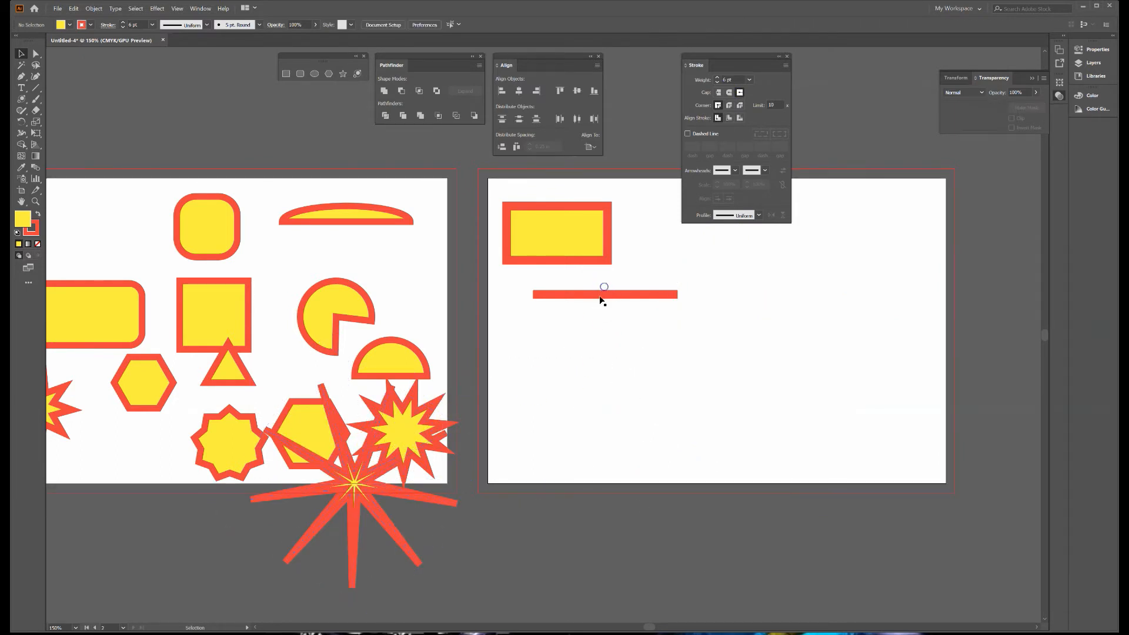
click(601, 296)
click(729, 92)
click(669, 340)
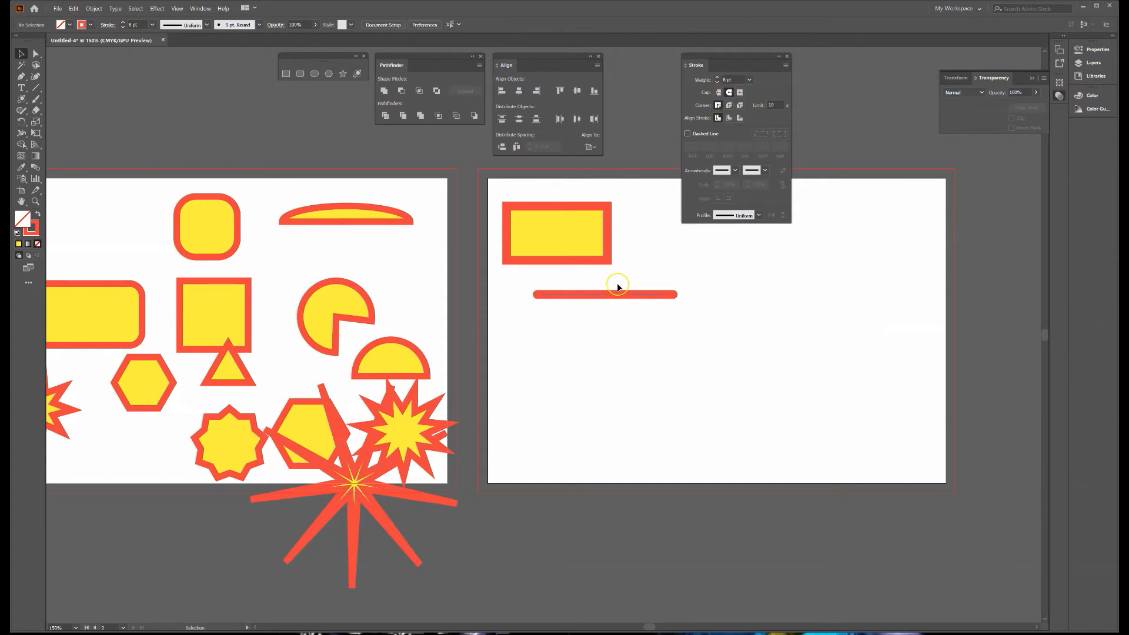
- Give the stroke of the second artboard's rectangle a bevel join at the corners
click(591, 224)
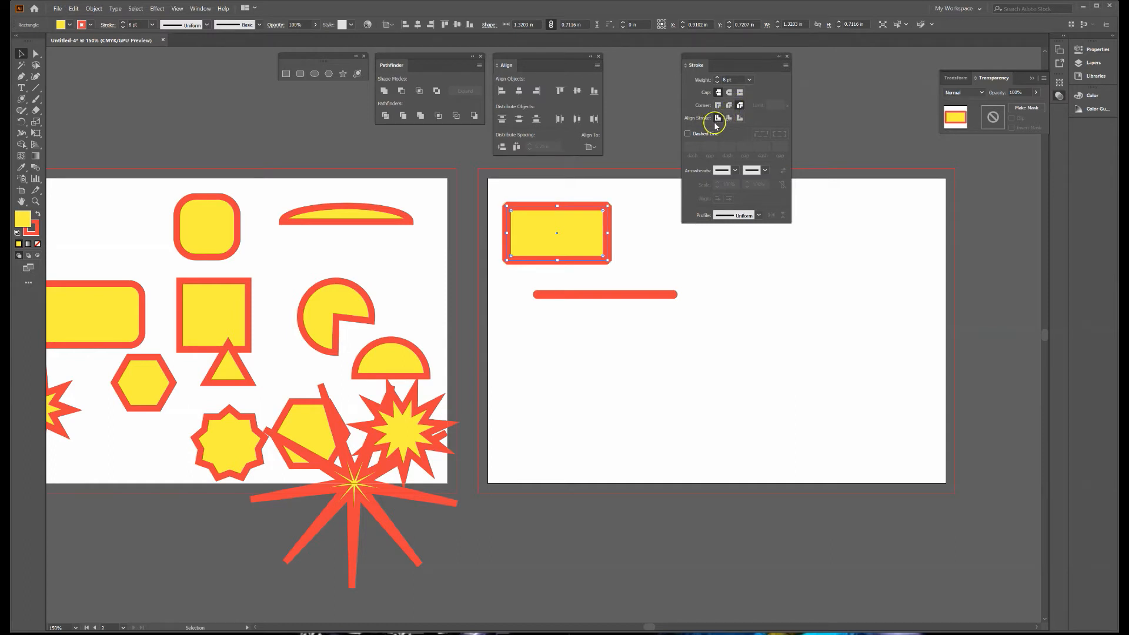
key(ctrl+equal)
key(ctrl+equal)
key(ctrl+equal)
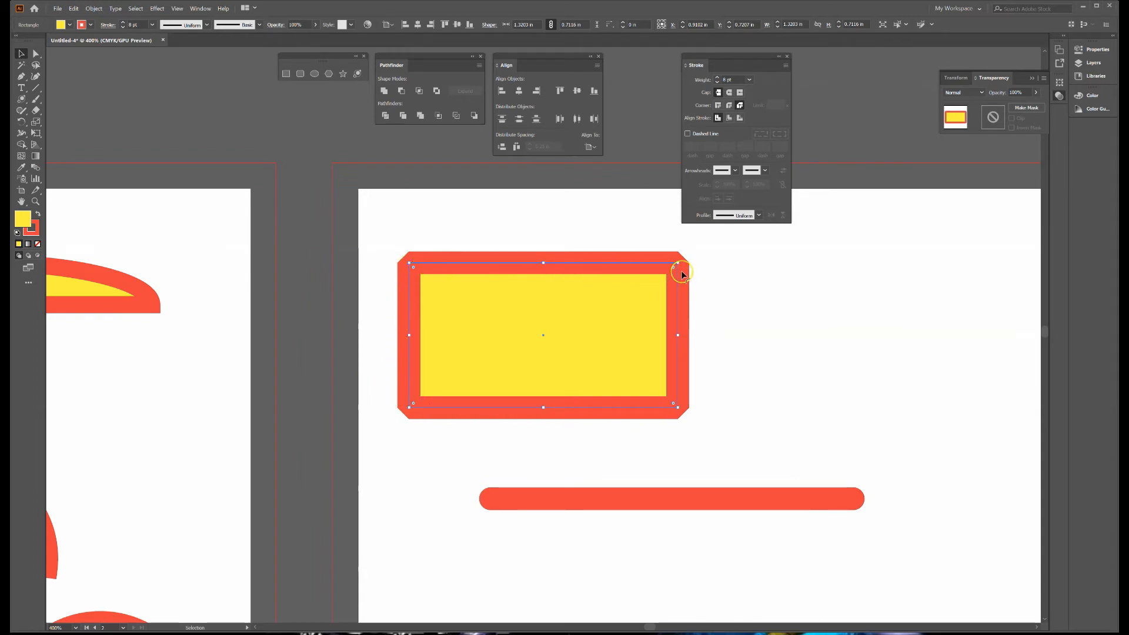
- Try aligning the rectangle's stroke to the inside, and finally align it to the outside
click(714, 120)
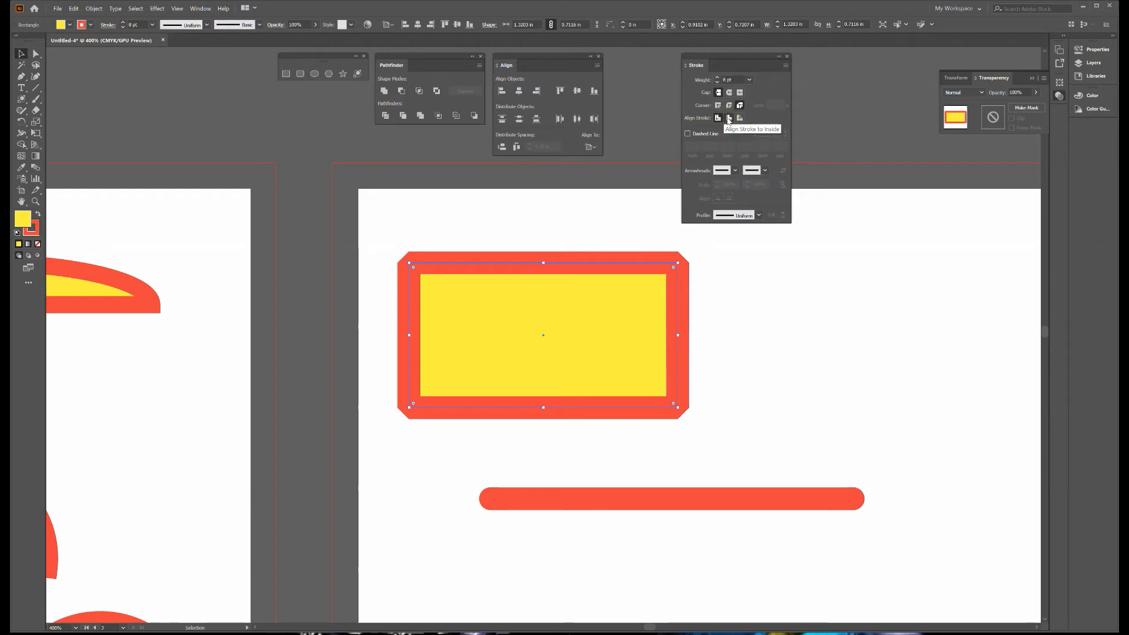
click(728, 120)
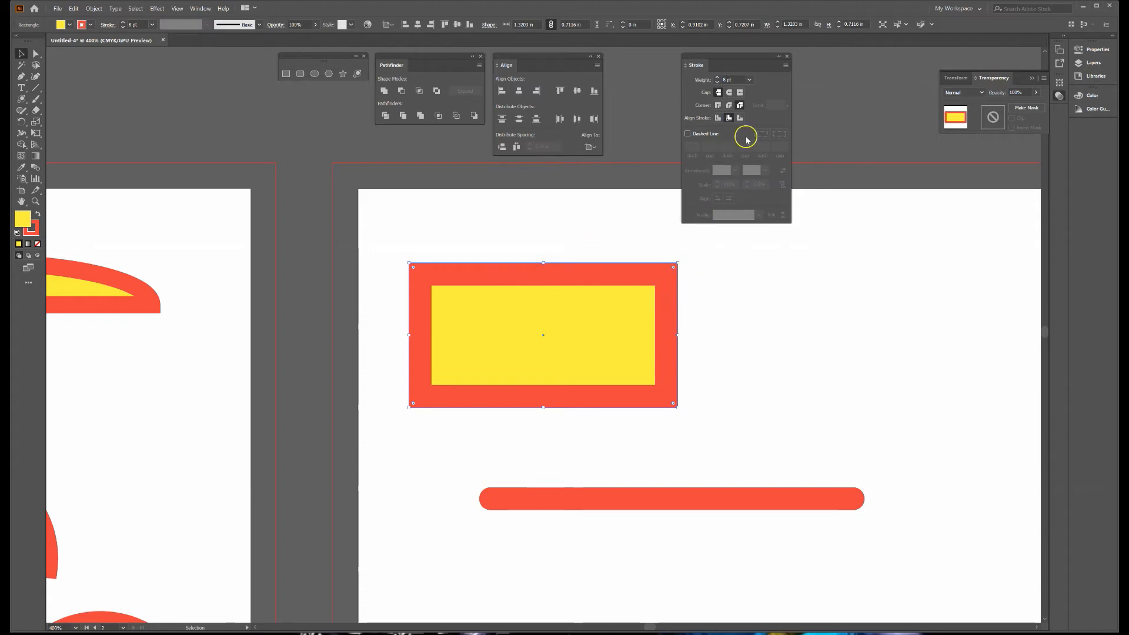
click(739, 118)
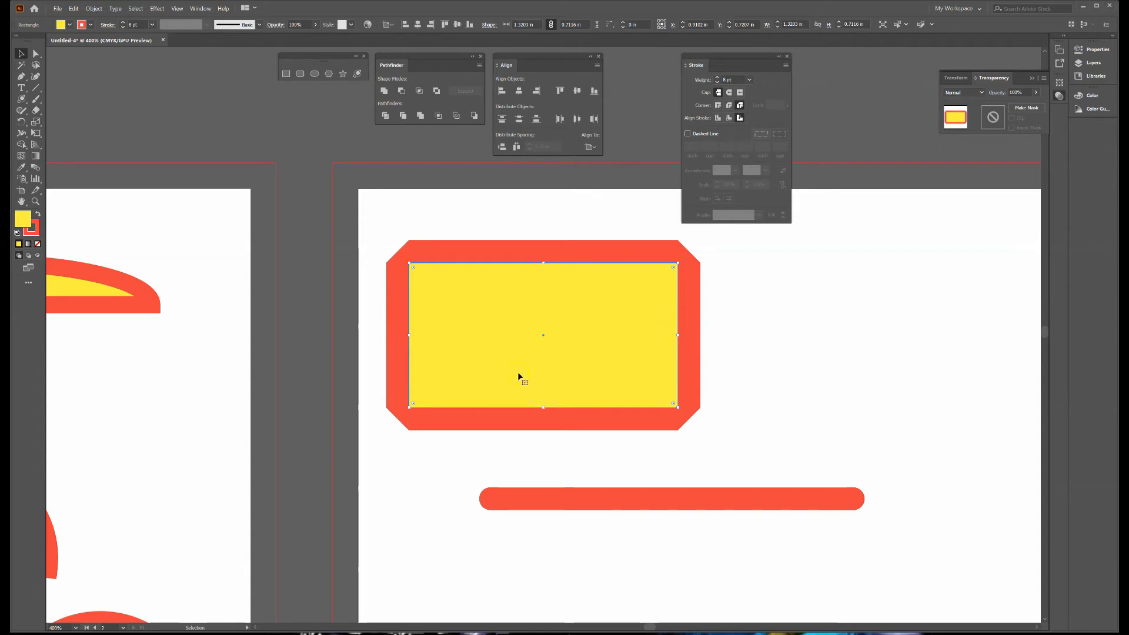
click(782, 363)
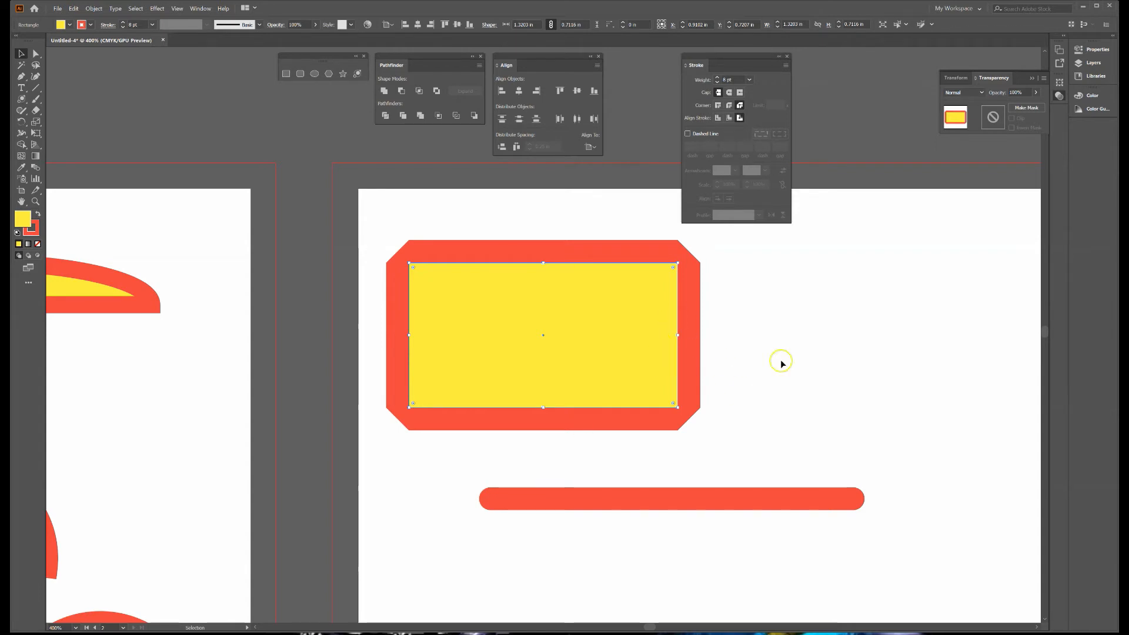
- Add an Arrow 1 arrowhead to the start of the horizontal line and swap it to the line's end
click(655, 501)
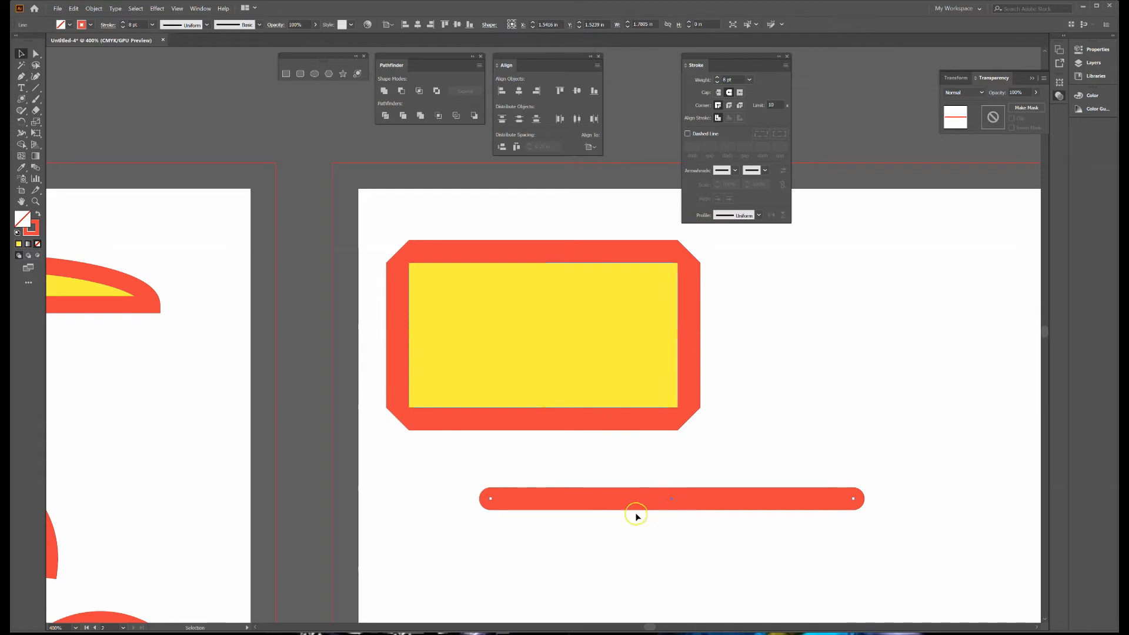
click(735, 171)
click(699, 202)
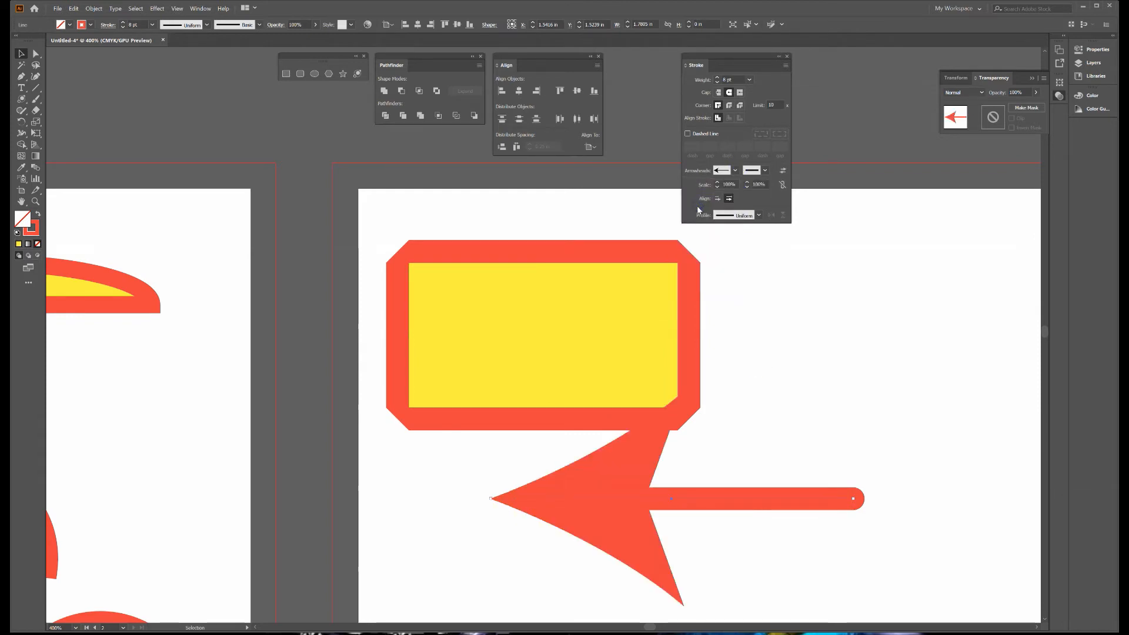
click(782, 171)
click(766, 171)
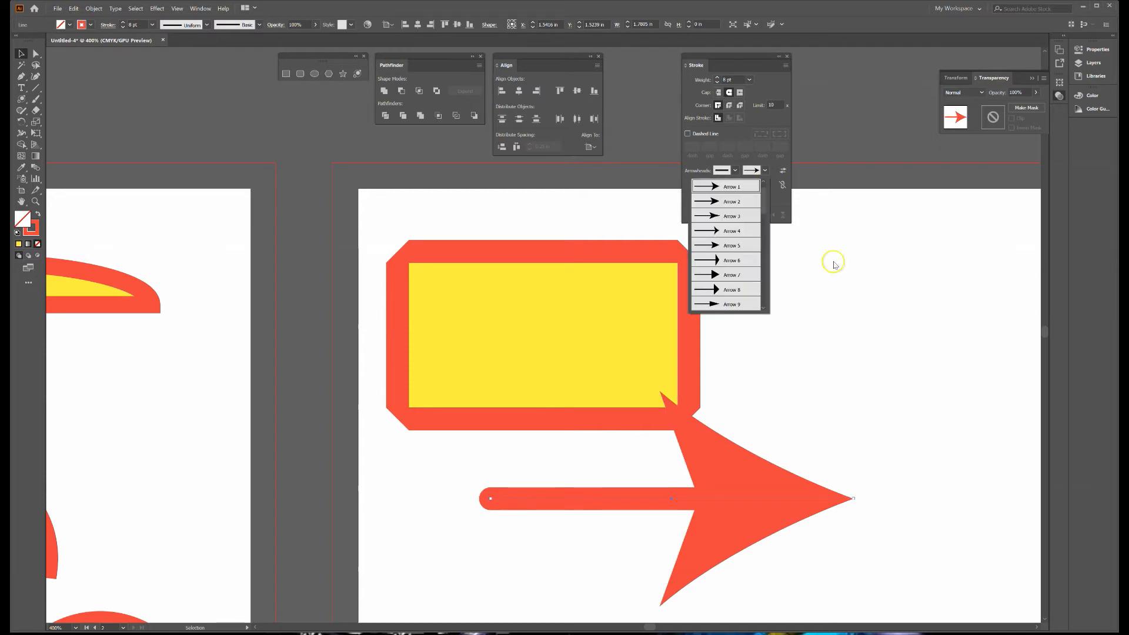
click(844, 306)
- Move the arrow to the right of the rectangle and make its stroke a dashed line with 12 pt dashes
mouse_move(708, 471)
mouse_down()
mouse_move(862, 319)
mouse_move(946, 319)
mouse_up()
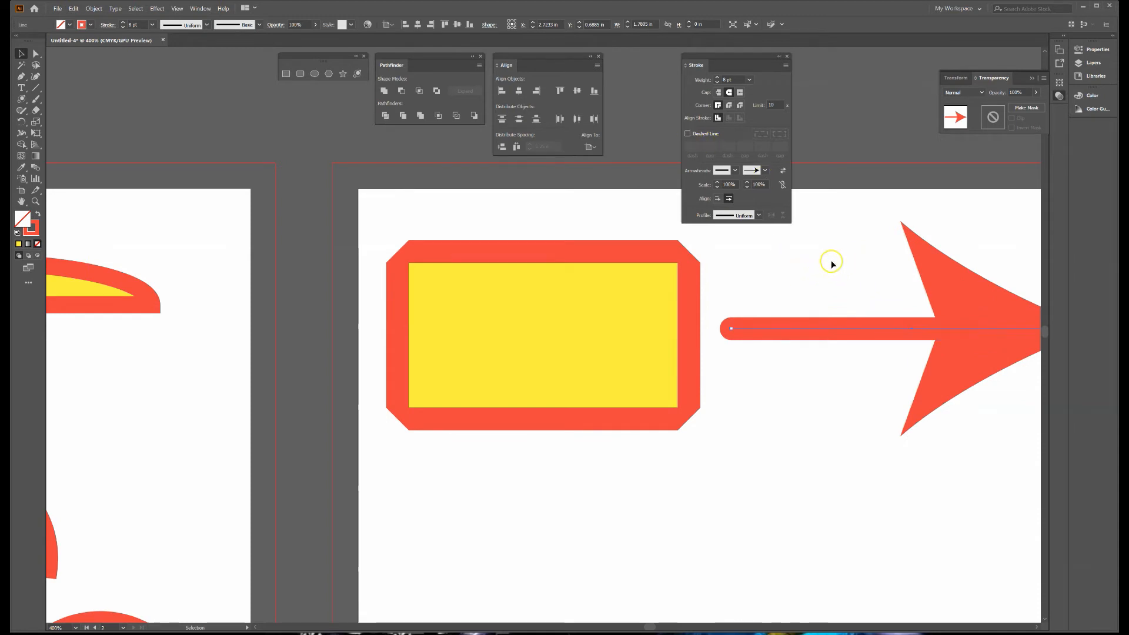
click(687, 134)
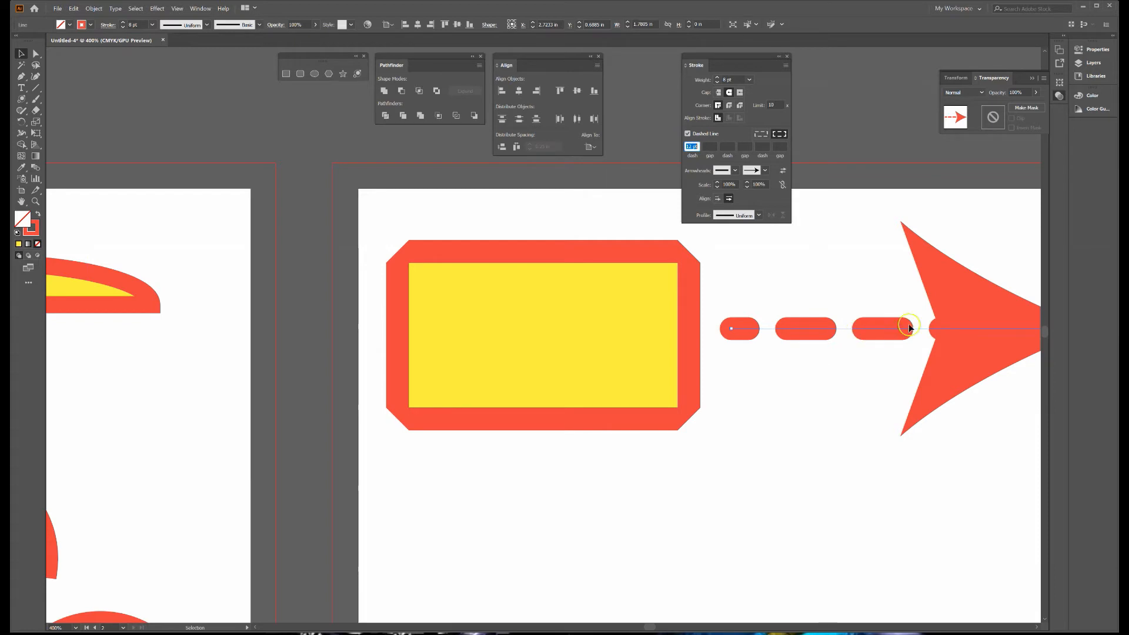
key(space)
drag(860, 450, 692, 435)
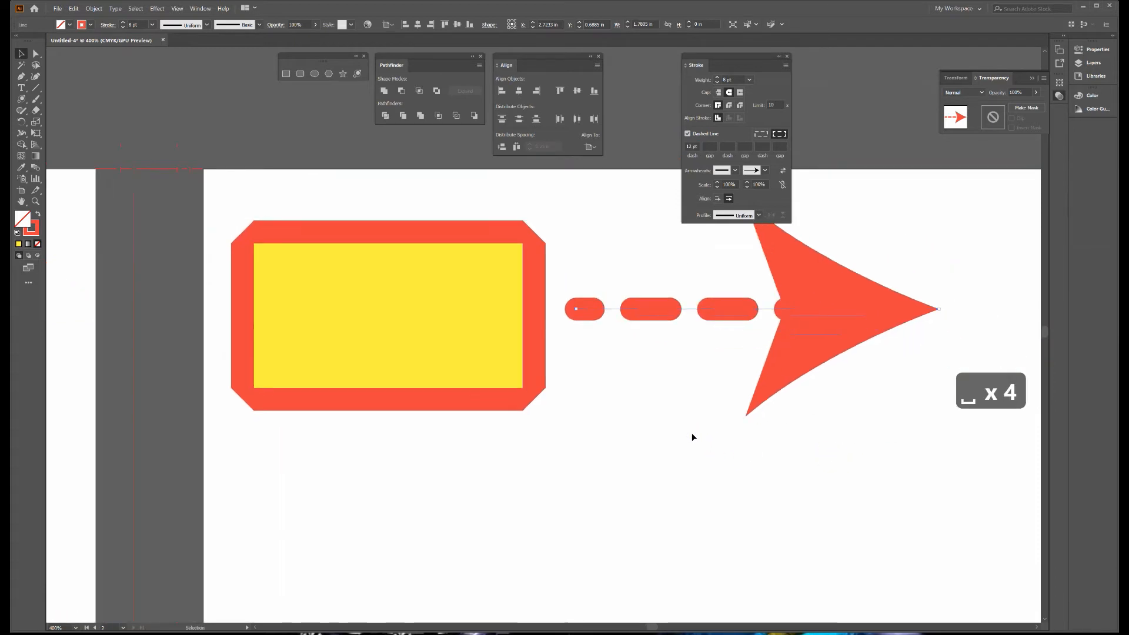
key(ctrl+minus)
key(ctrl+minus)
key(space)
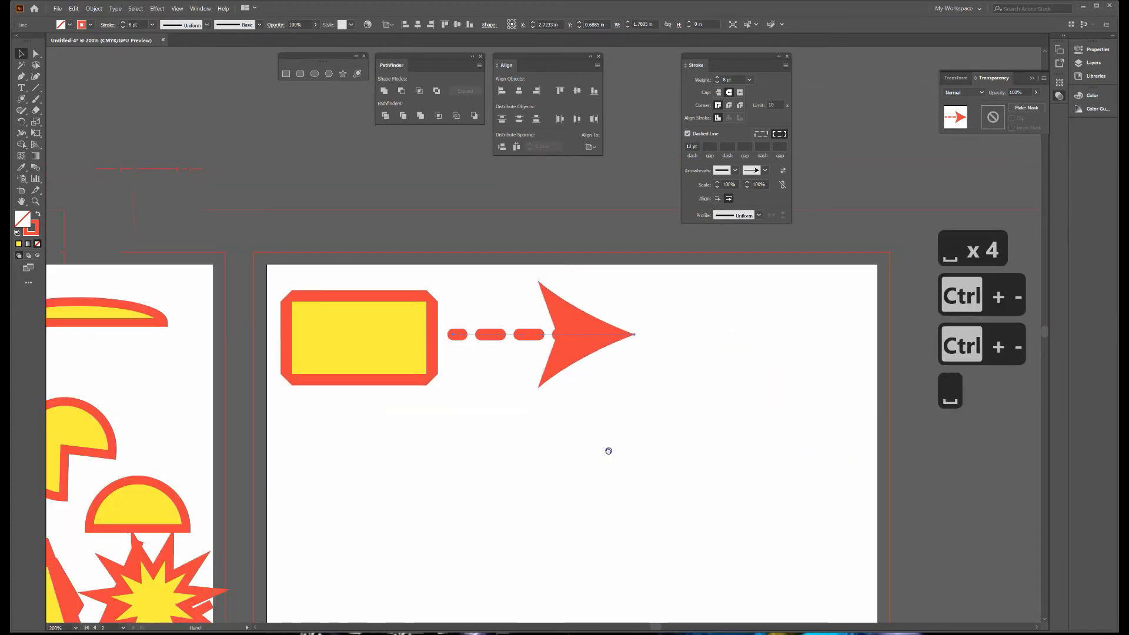
drag(608, 451, 716, 355)
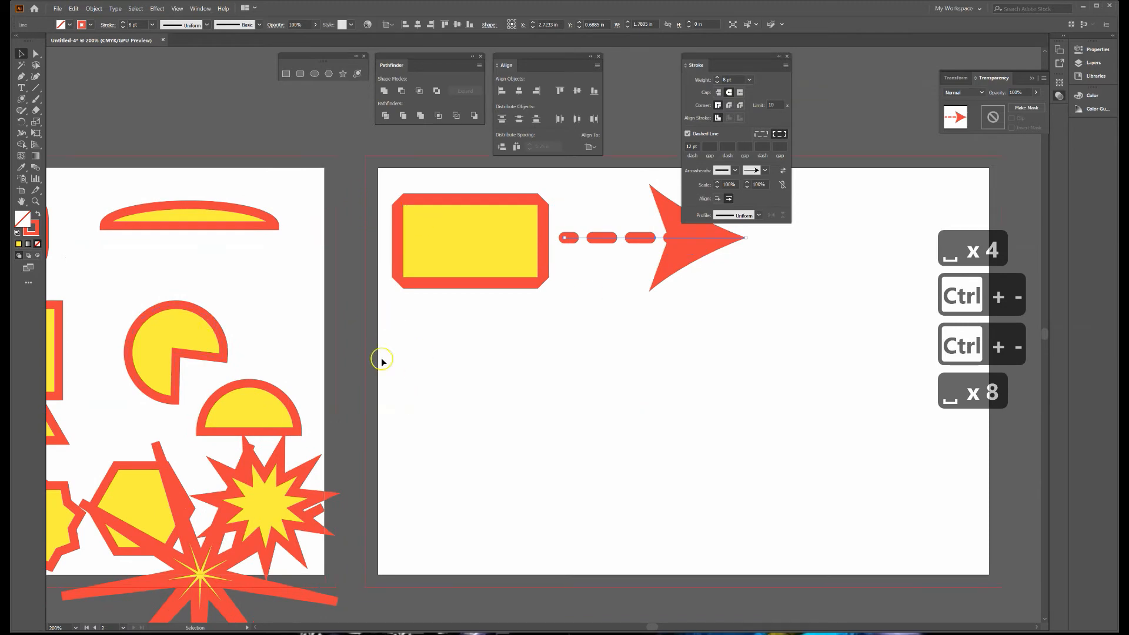
key(space)
drag(492, 354, 650, 384)
right_click(729, 245)
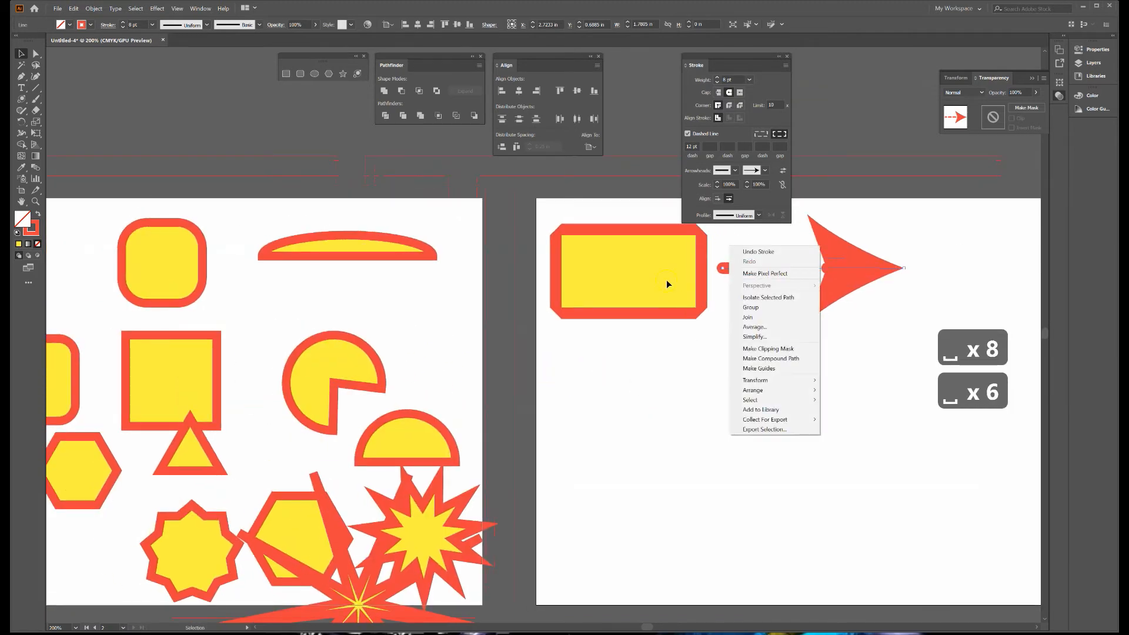
click(630, 341)
- Fill the second artboard's rectangle with dark blue, try a blue stroke and finally give it a dark green stroke
click(635, 285)
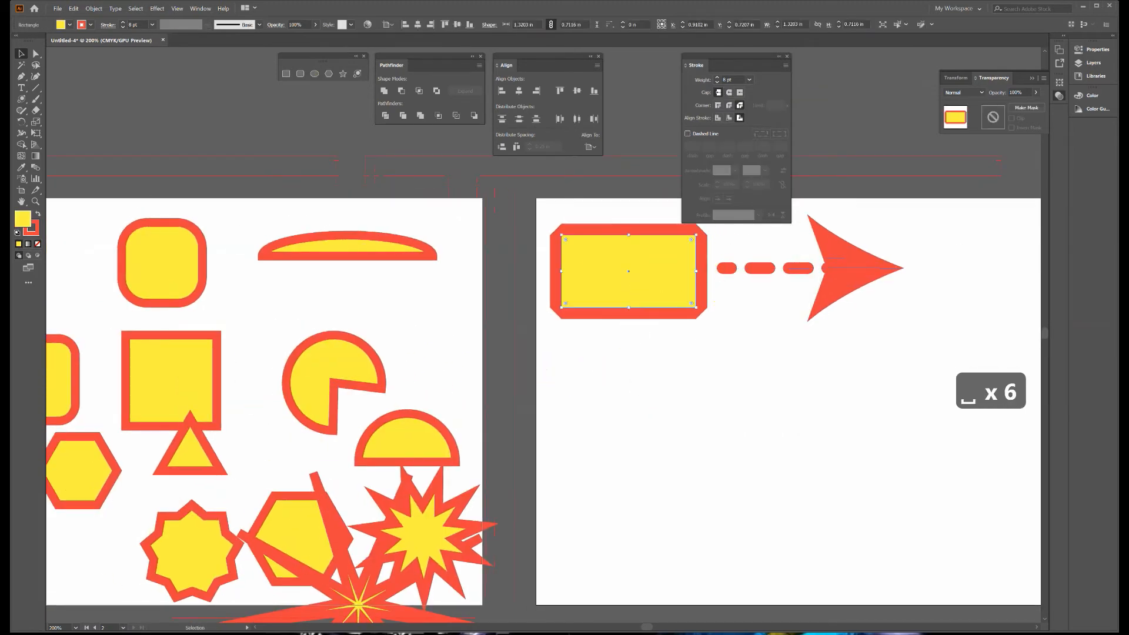
click(69, 25)
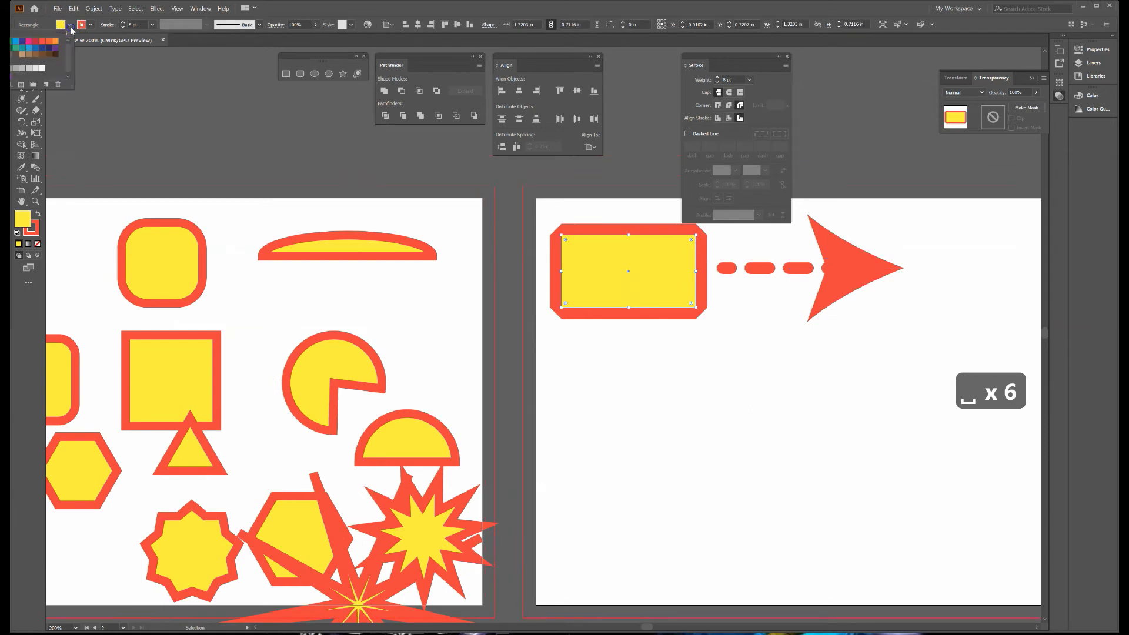
click(39, 47)
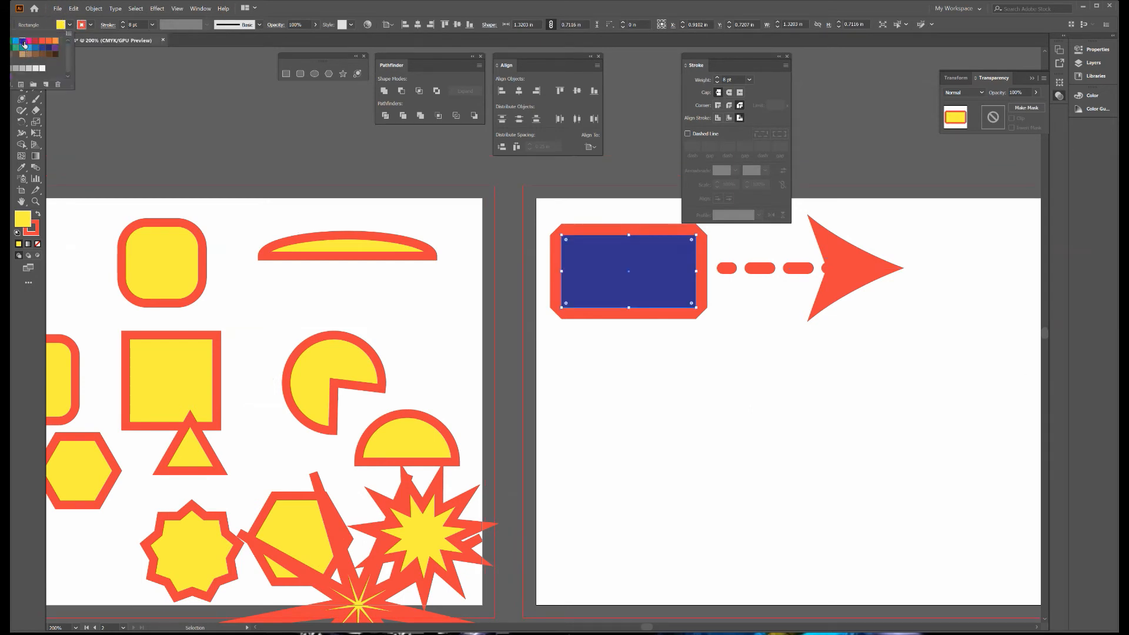
click(88, 22)
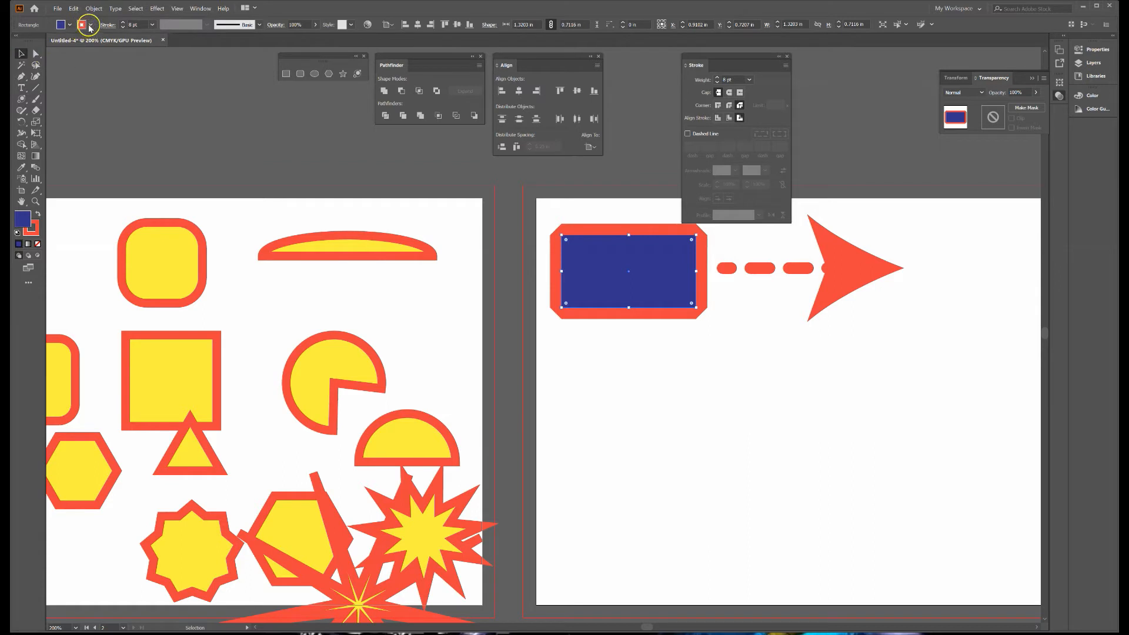
click(90, 26)
click(56, 47)
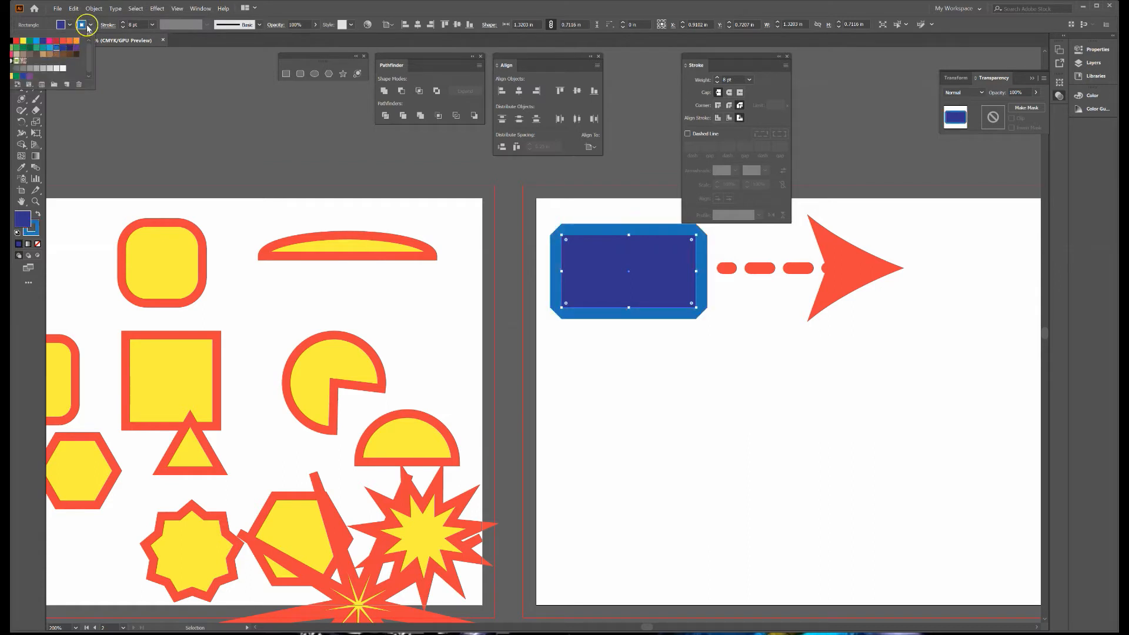
click(28, 48)
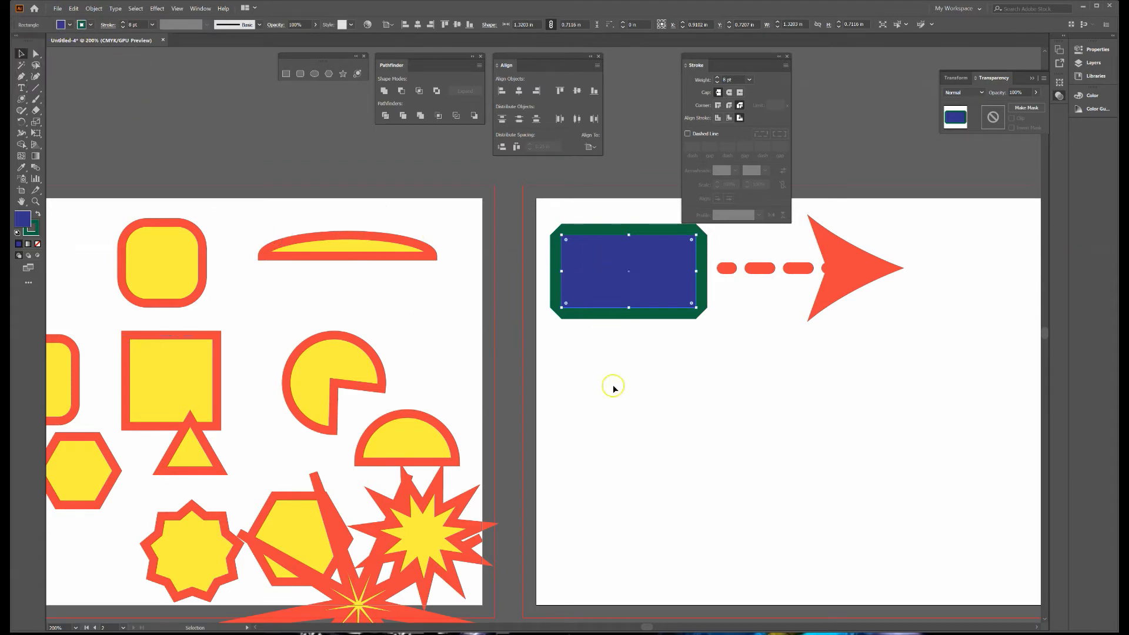
- Choose a custom pink in the Color Picker as the rectangle's fill
click(17, 219)
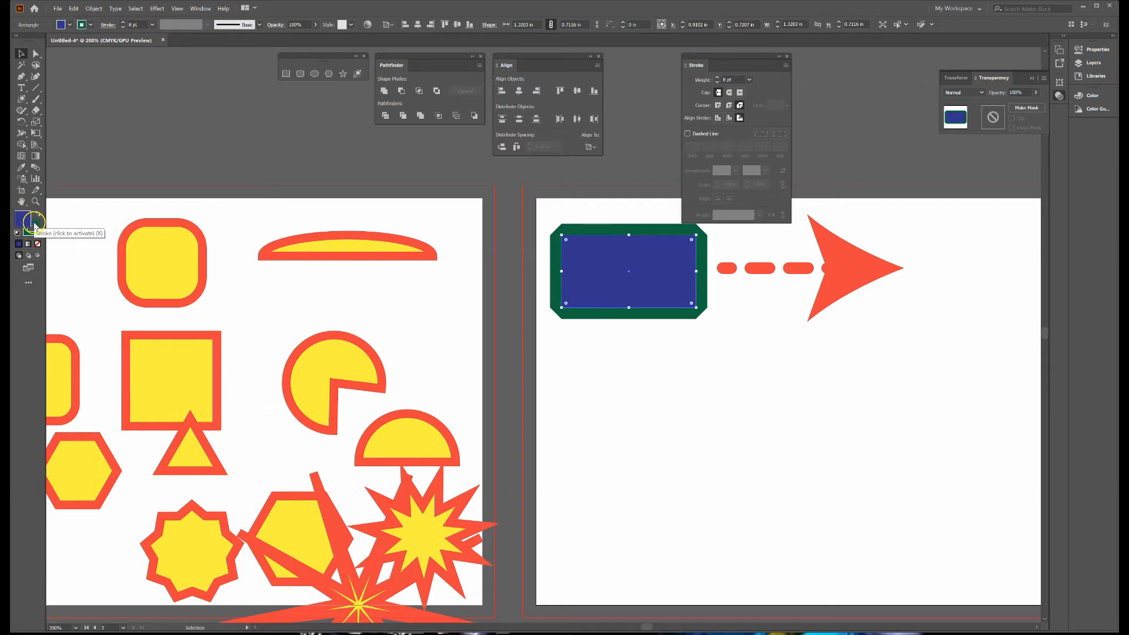
double_click(24, 223)
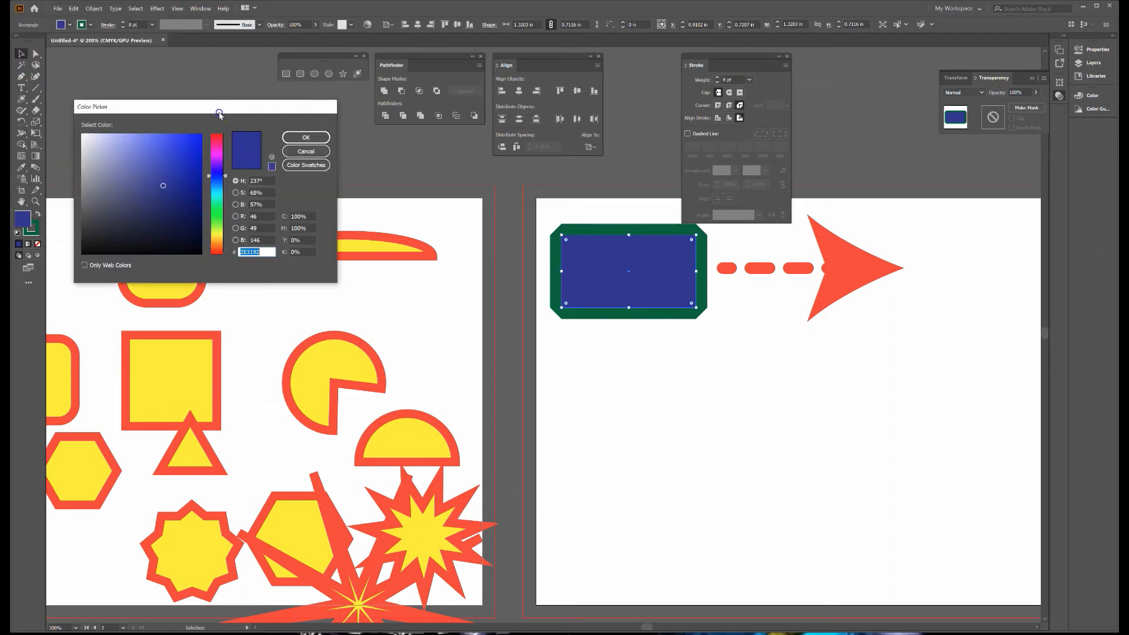
mouse_move(231, 180)
mouse_down()
mouse_move(233, 155)
mouse_move(178, 175)
mouse_move(161, 157)
mouse_up()
click(324, 149)
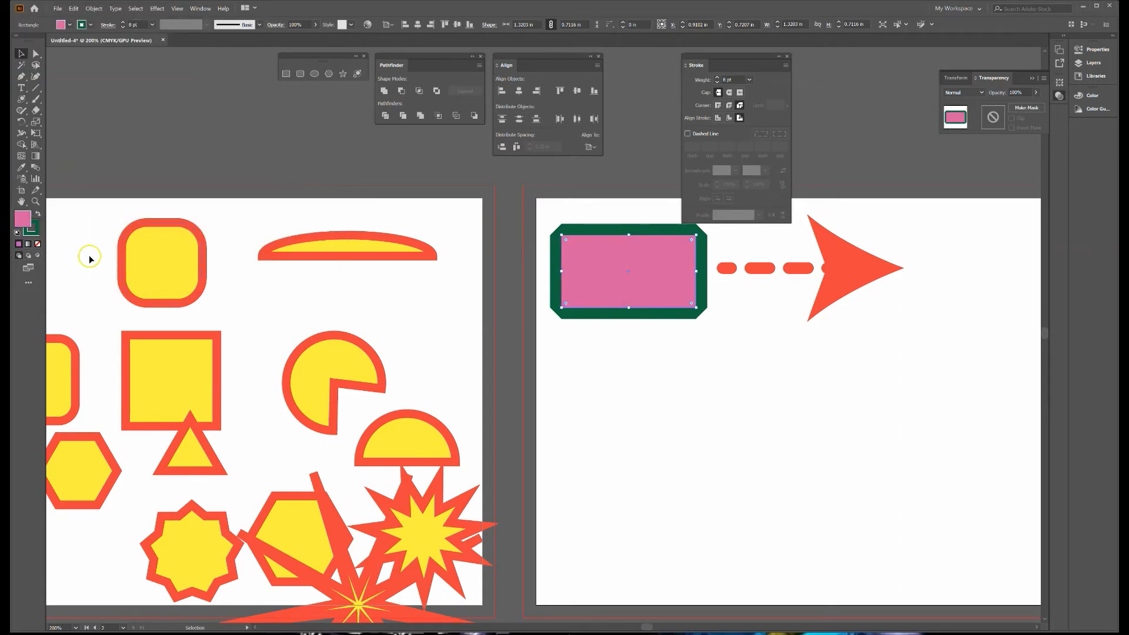
- Set the rectangle's stroke to the brighter green 00D168 in the Color Picker
click(34, 229)
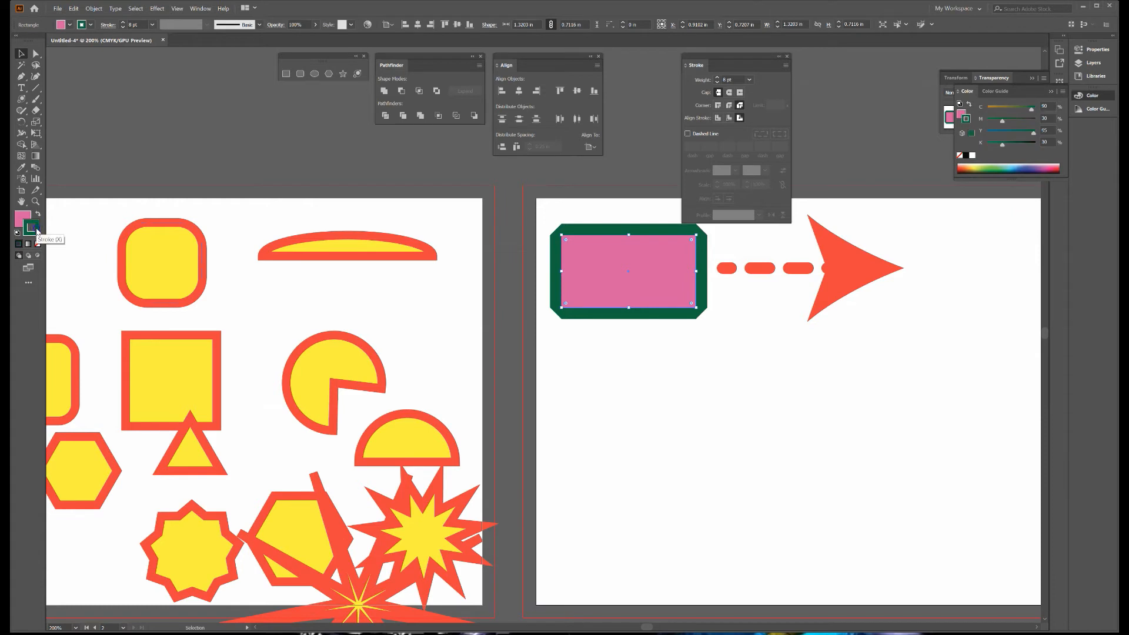
double_click(37, 230)
drag(180, 186, 214, 163)
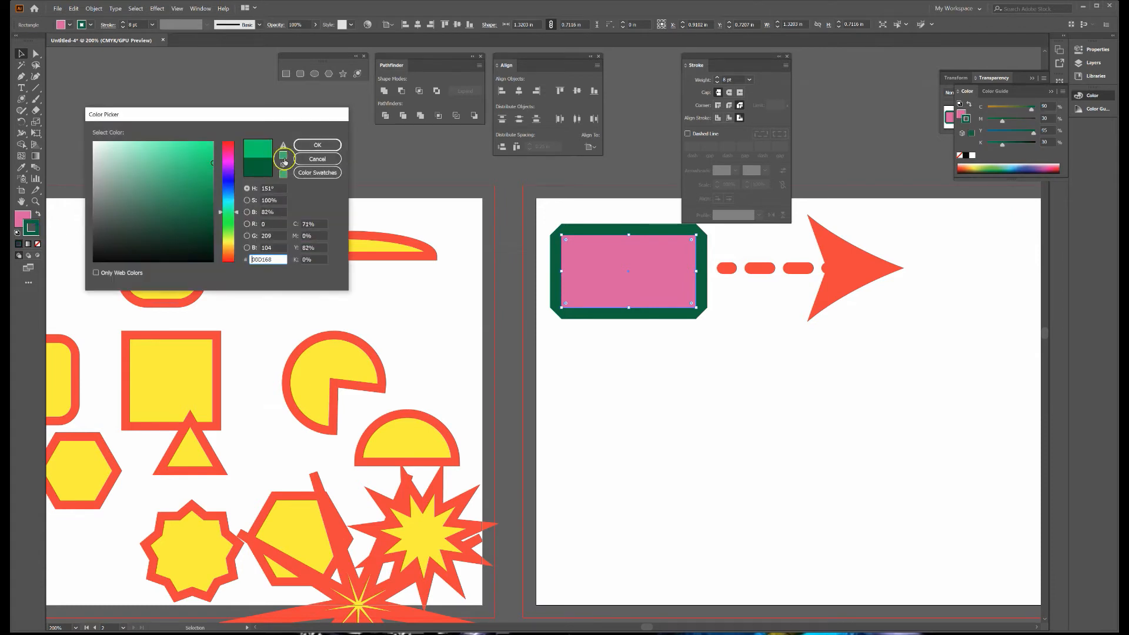
click(318, 146)
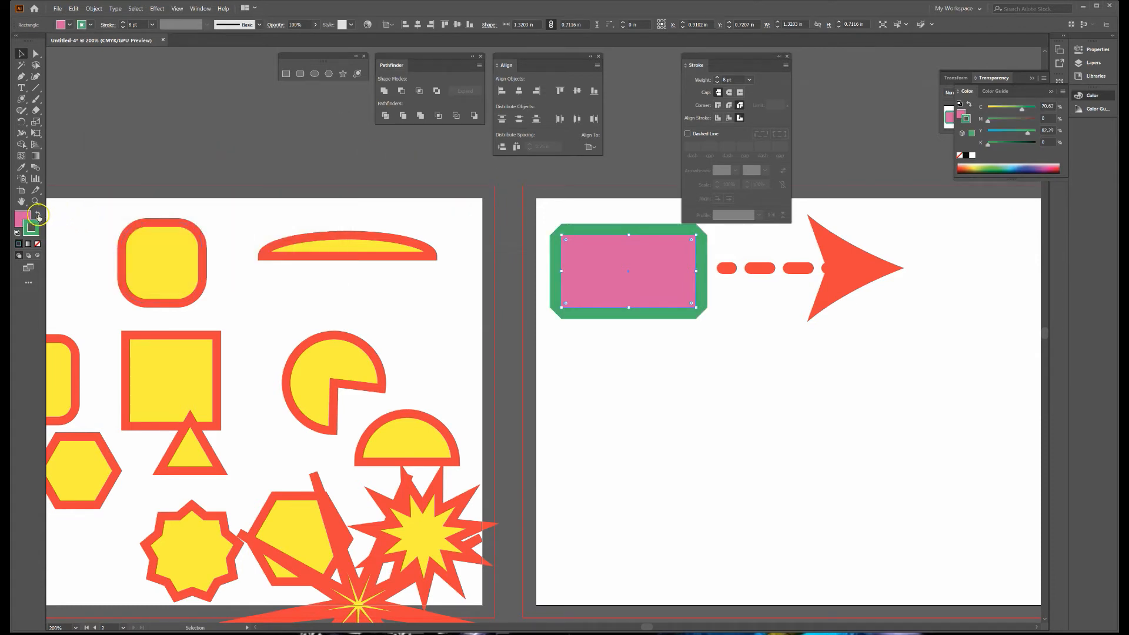
- Swap the rectangle's fill and stroke colours several times, then reset it to the default white fill and black stroke
click(39, 216)
click(39, 215)
click(38, 216)
click(38, 216)
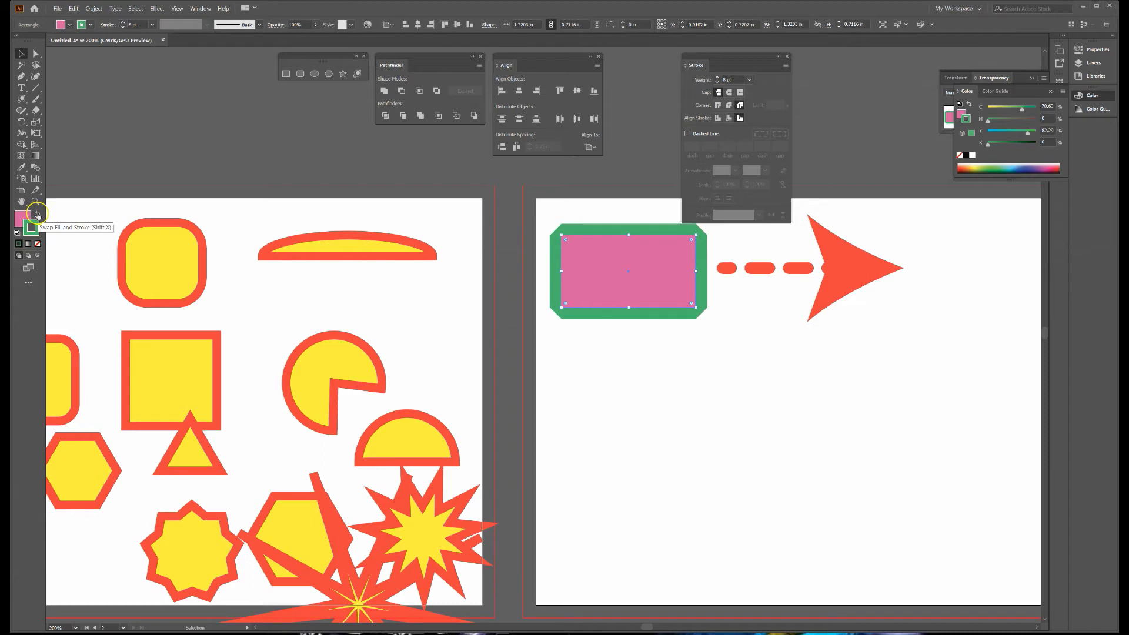
click(38, 215)
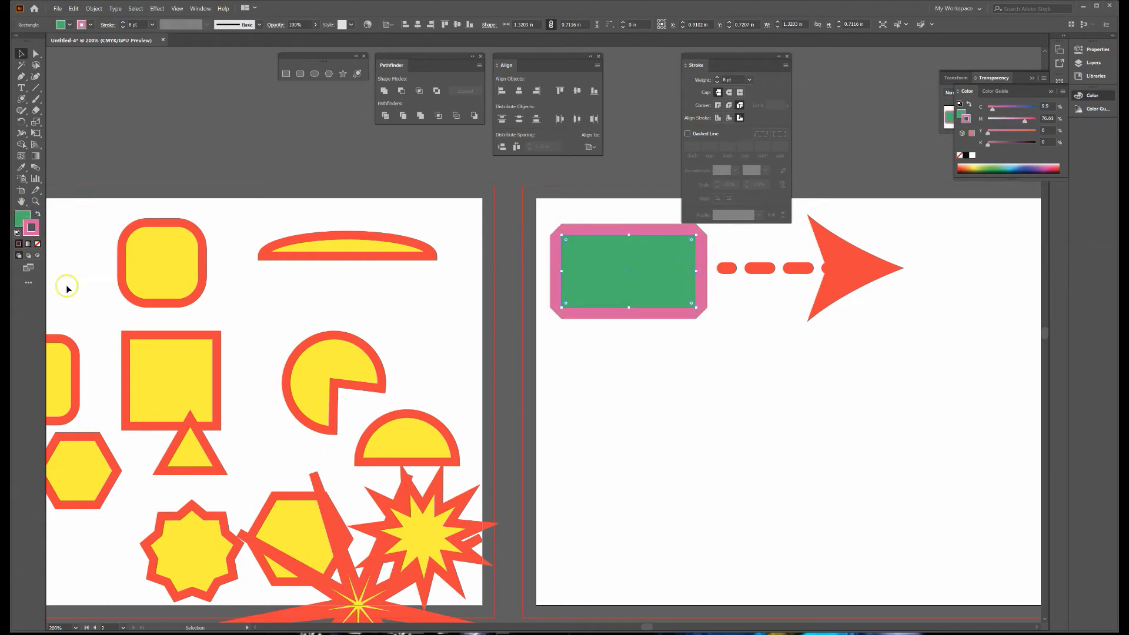
click(17, 233)
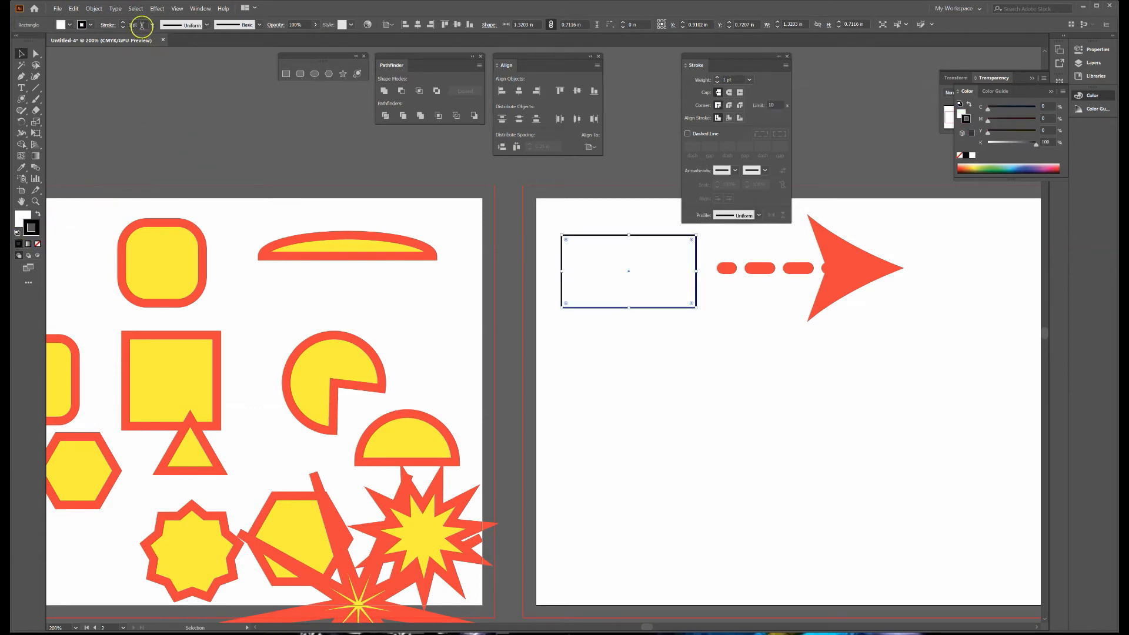
click(575, 417)
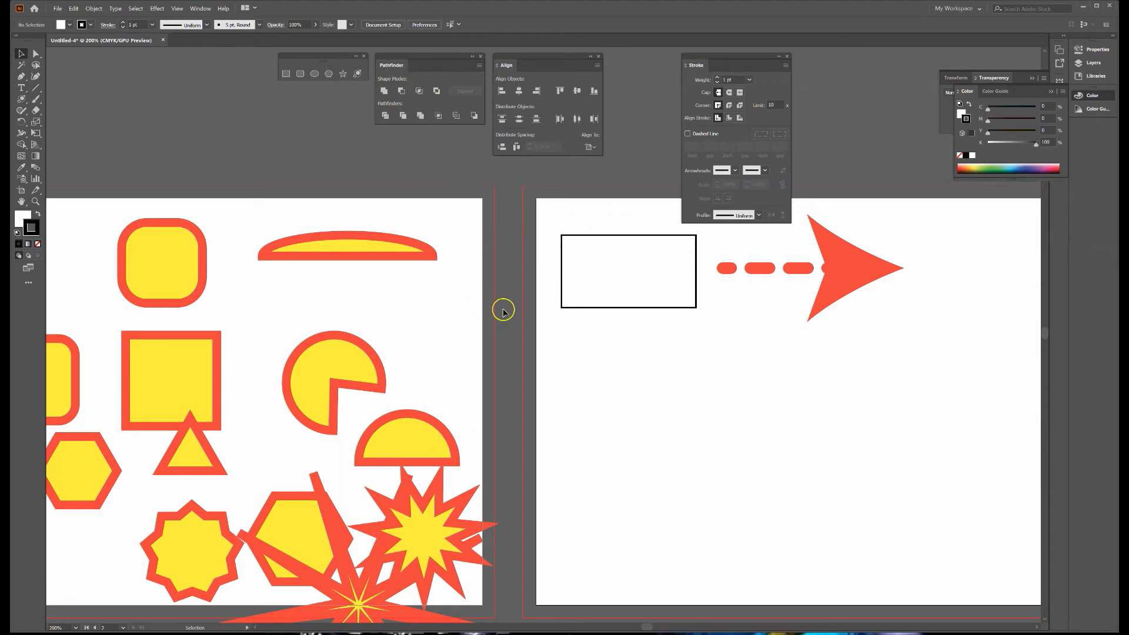
- Examine the Shape Modes and Pathfinders operations offered by Pathfinder, from Minus Front and Exclude to Outline
drag(503, 308, 622, 283)
key(space)
drag(537, 299, 658, 284)
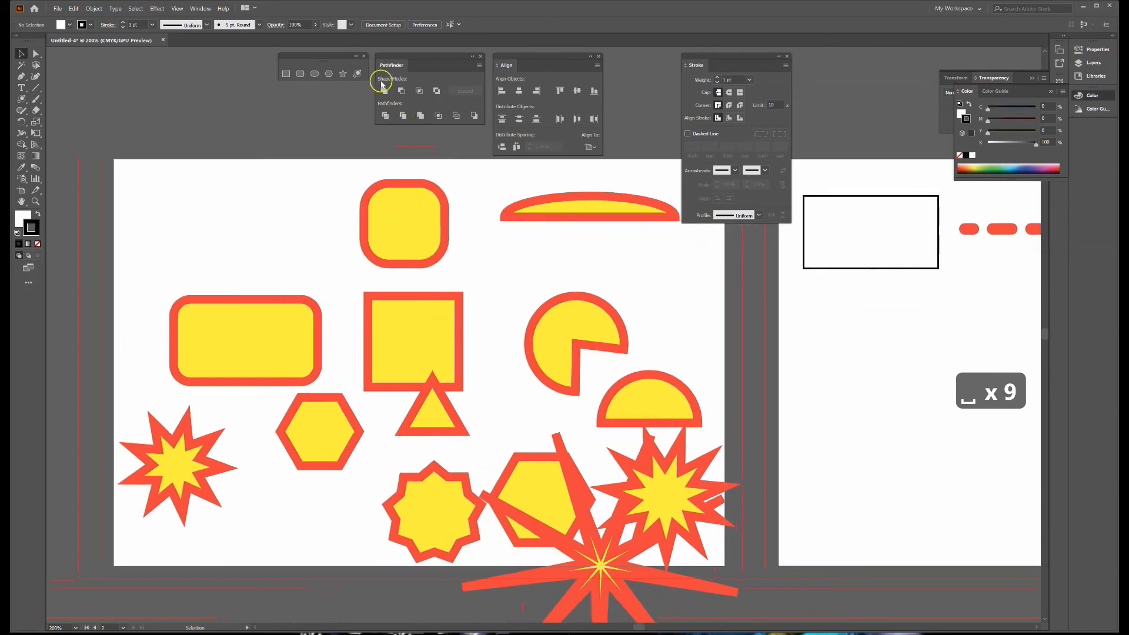
click(479, 66)
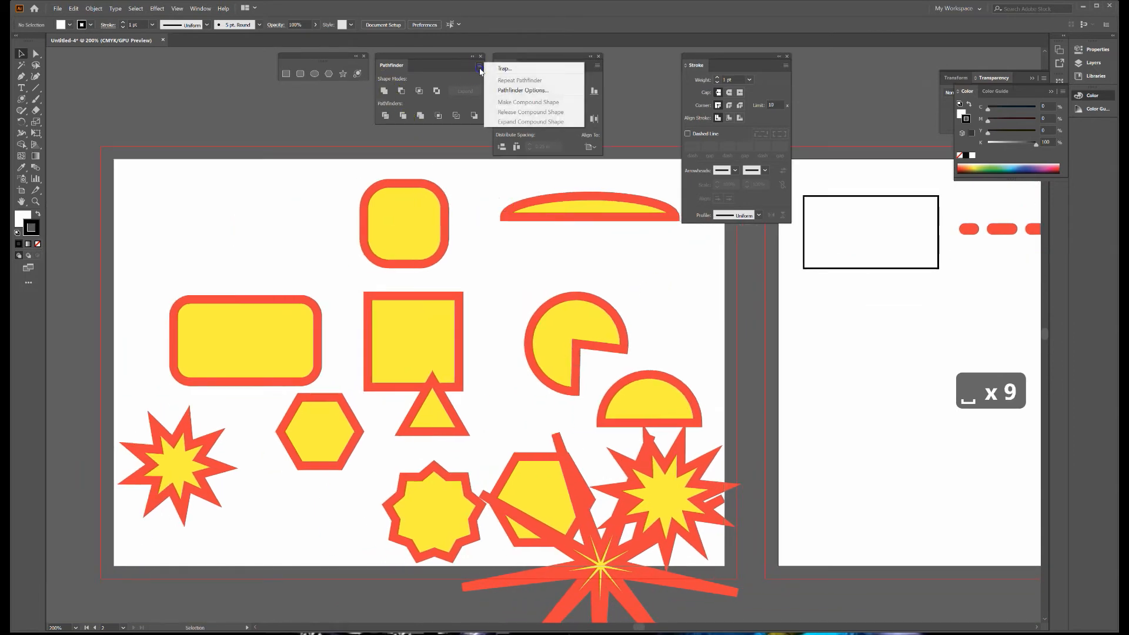
click(396, 140)
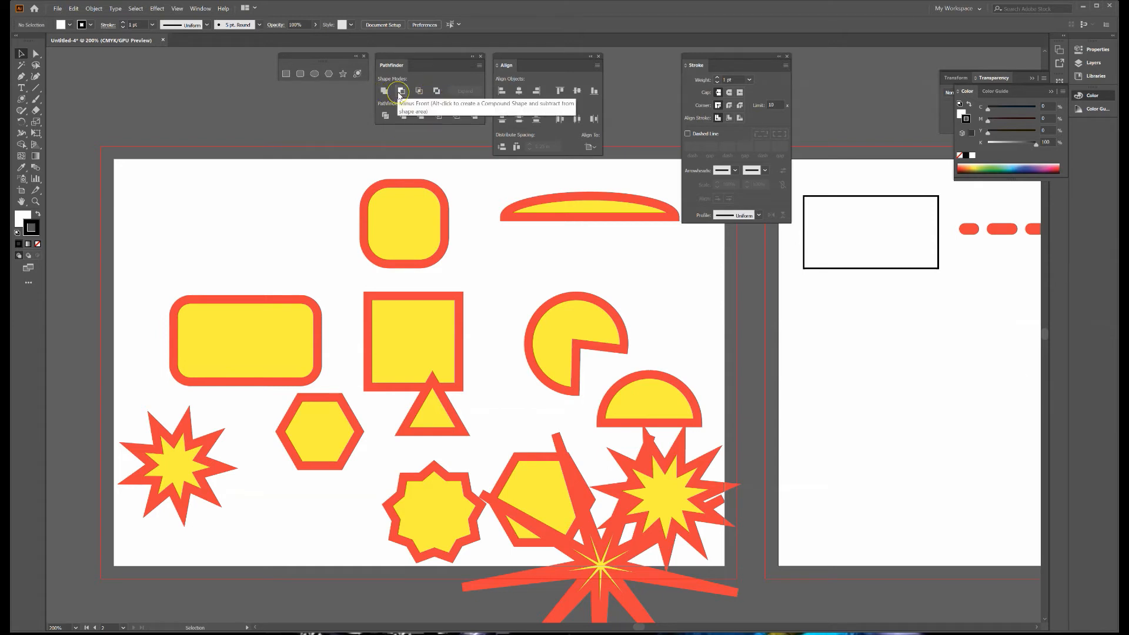
click(418, 93)
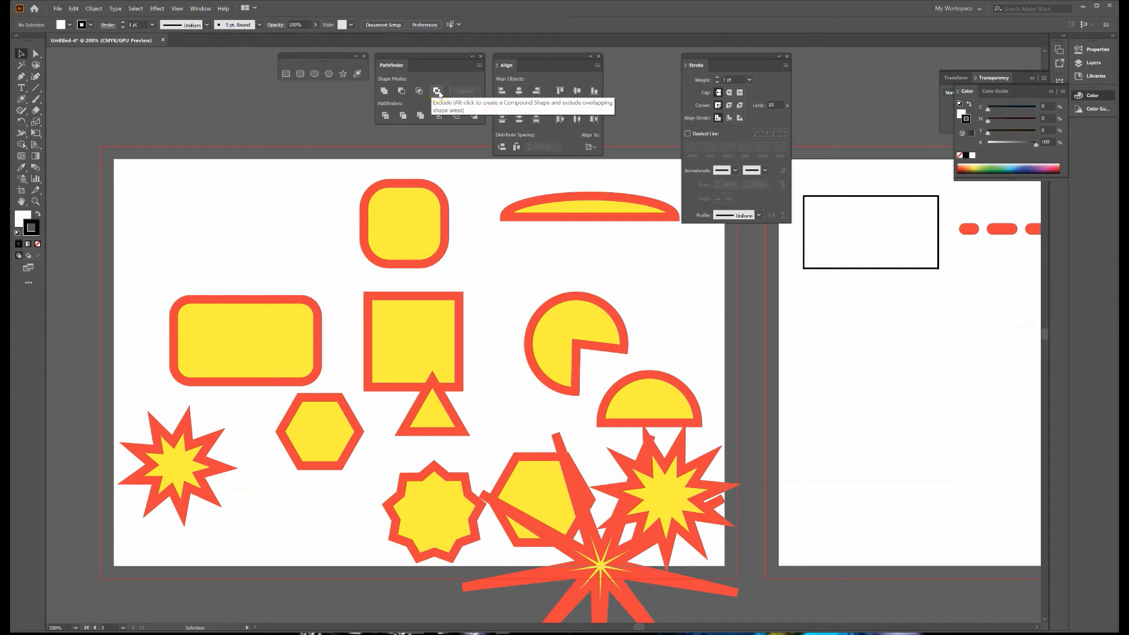
click(386, 115)
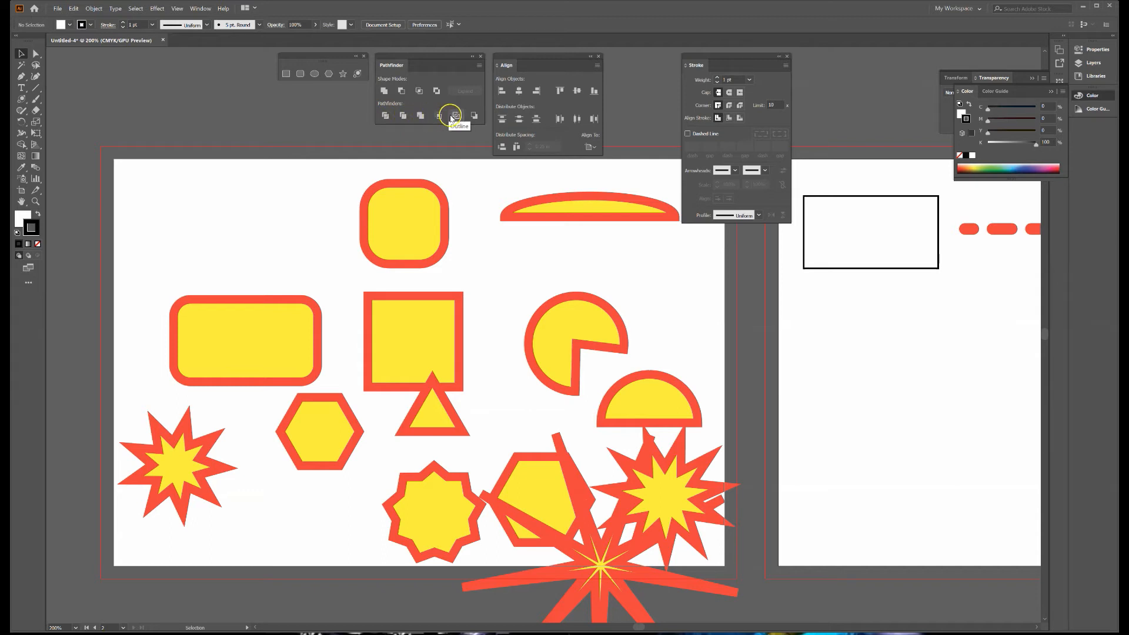
- Delete all the shapes on the first artboard, plus the rectangle and dashed arrow on the second
click(347, 185)
drag(405, 373, 679, 582)
key(Delete)
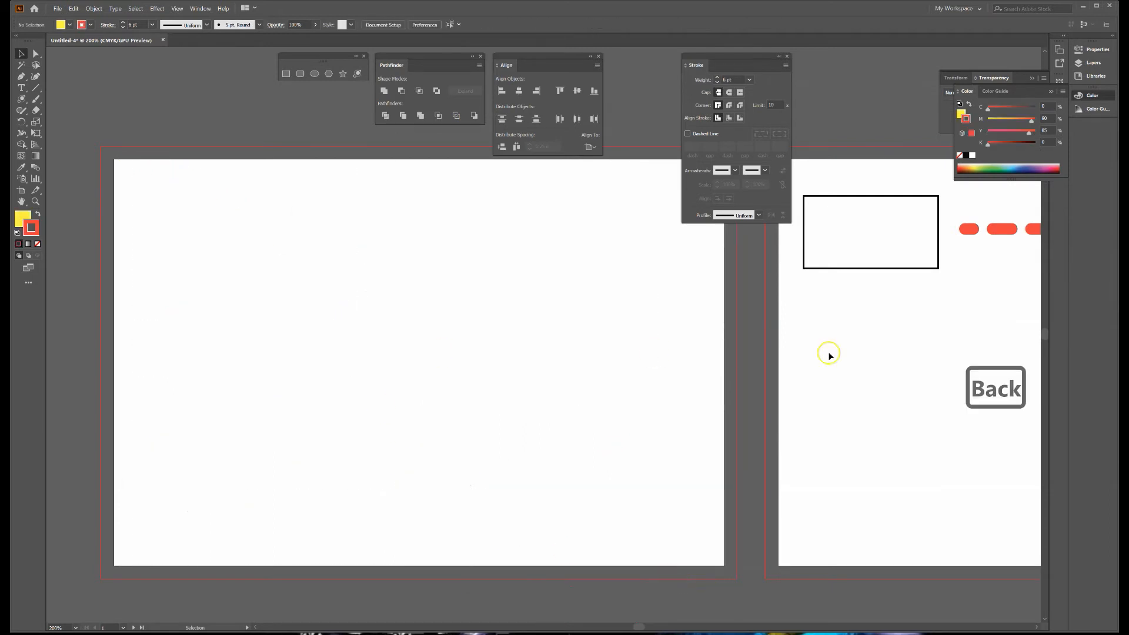
drag(846, 184, 999, 293)
key(Delete)
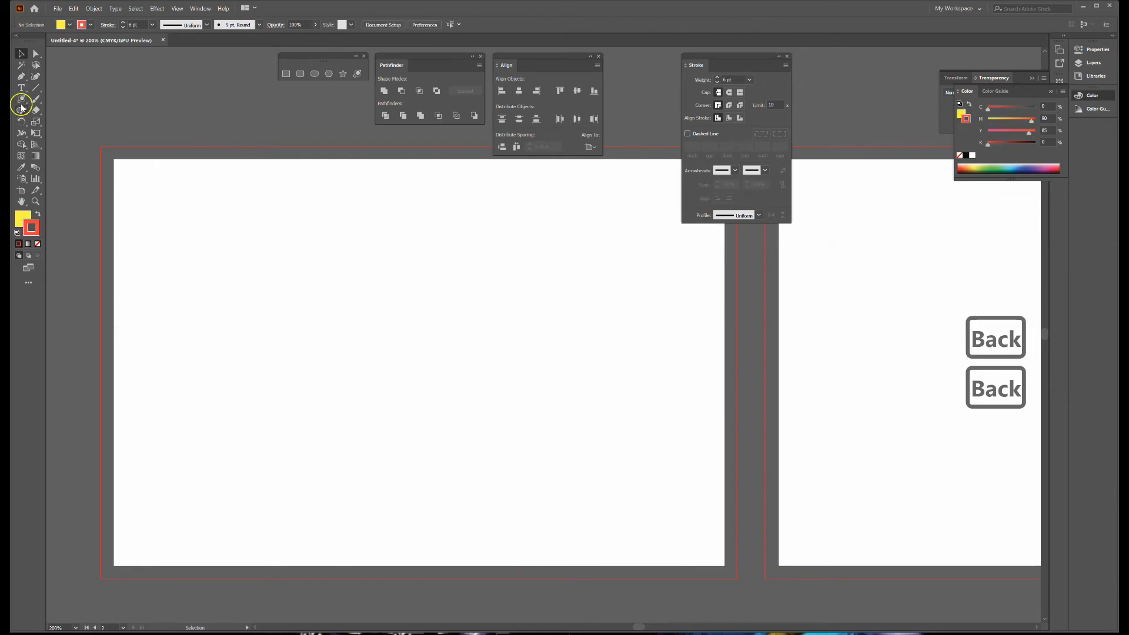
- Draw a circle about 1.57 in across in the upper-left part of the first artboard with the Ellipse tool
click(314, 74)
mouse_move(241, 219)
mouse_down()
mouse_move(316, 312)
mouse_move(401, 372)
mouse_up()
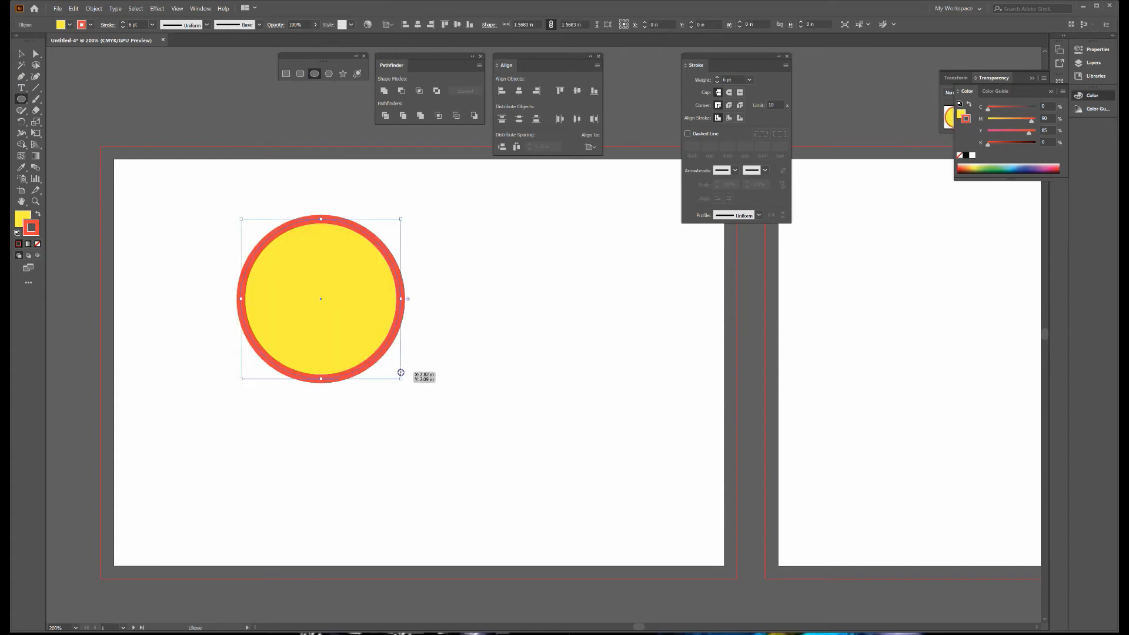
click(23, 55)
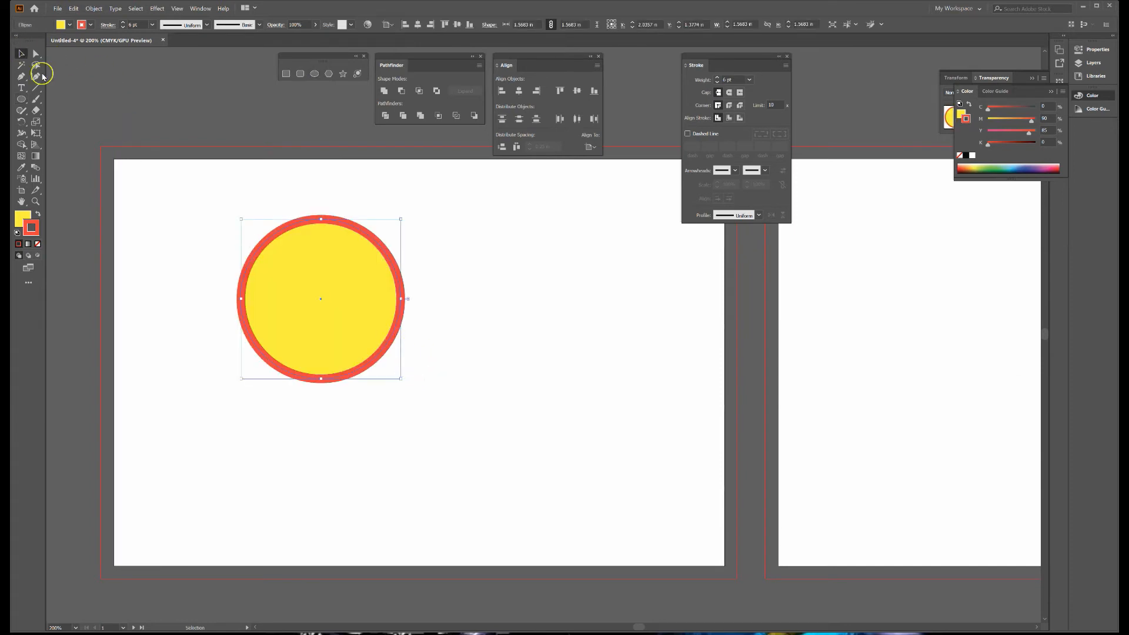
- Duplicate the circle twice, placing one overlapping copy to its right and another below so that all three overlap
click(327, 207)
click(346, 282)
drag(347, 281, 450, 308)
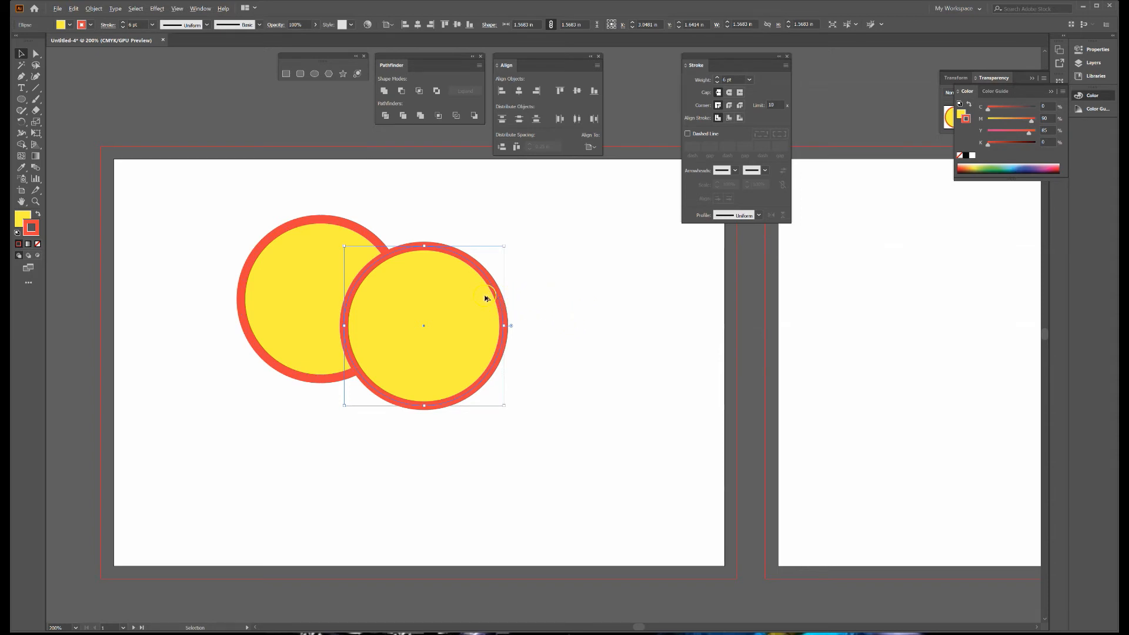
drag(485, 297, 407, 384)
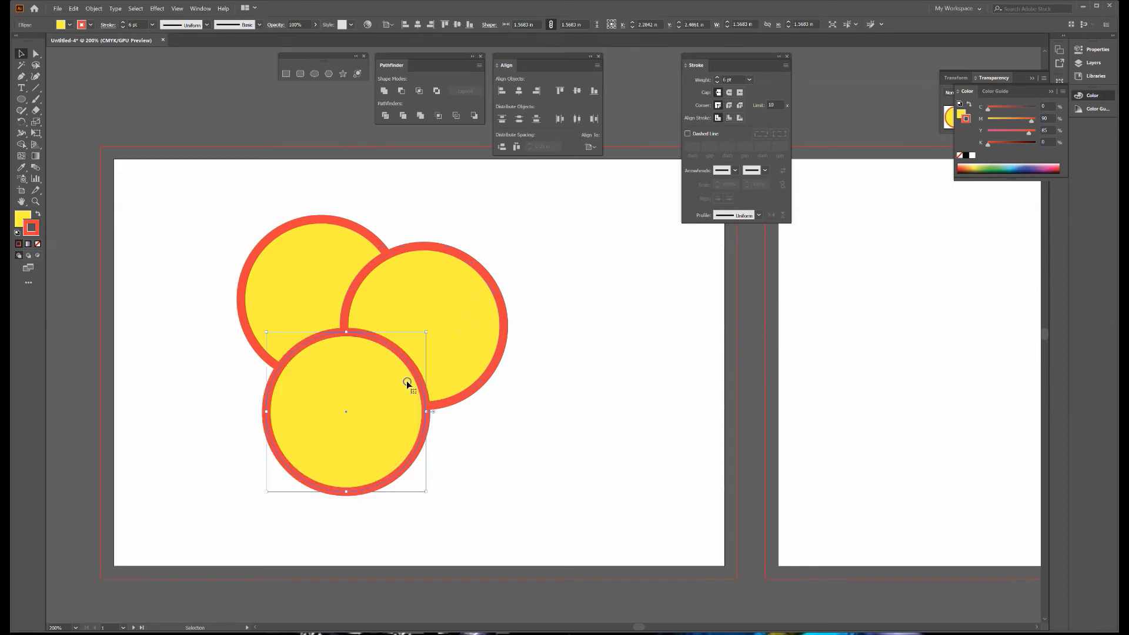
- Remove the stroke from the upper-left circle and fill it with the blue 1913EA
click(361, 238)
click(70, 25)
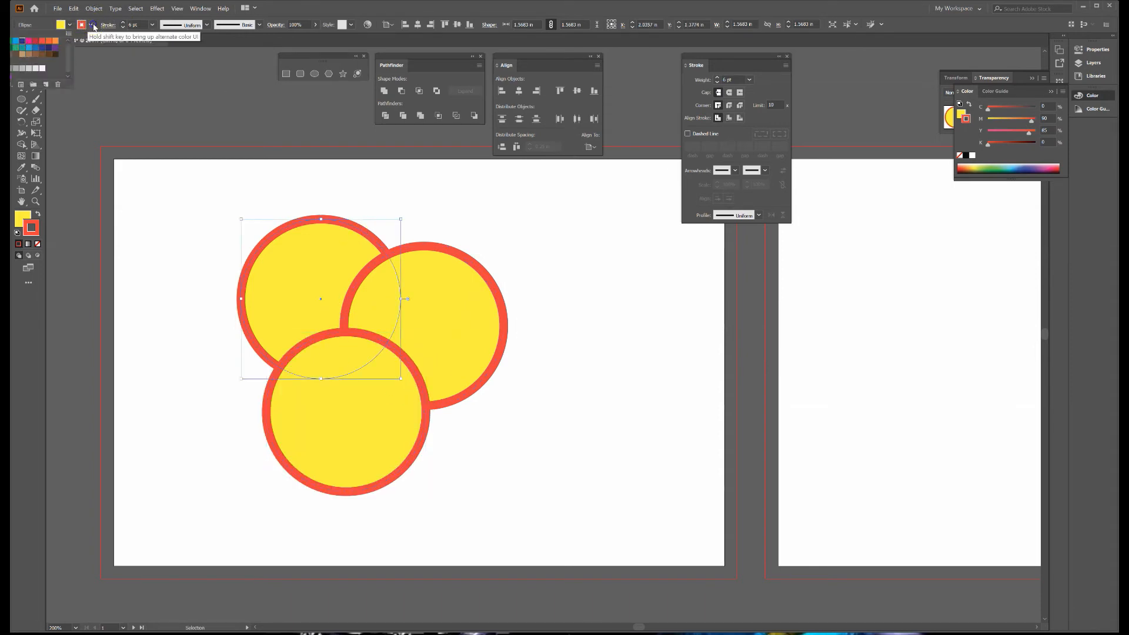
click(91, 25)
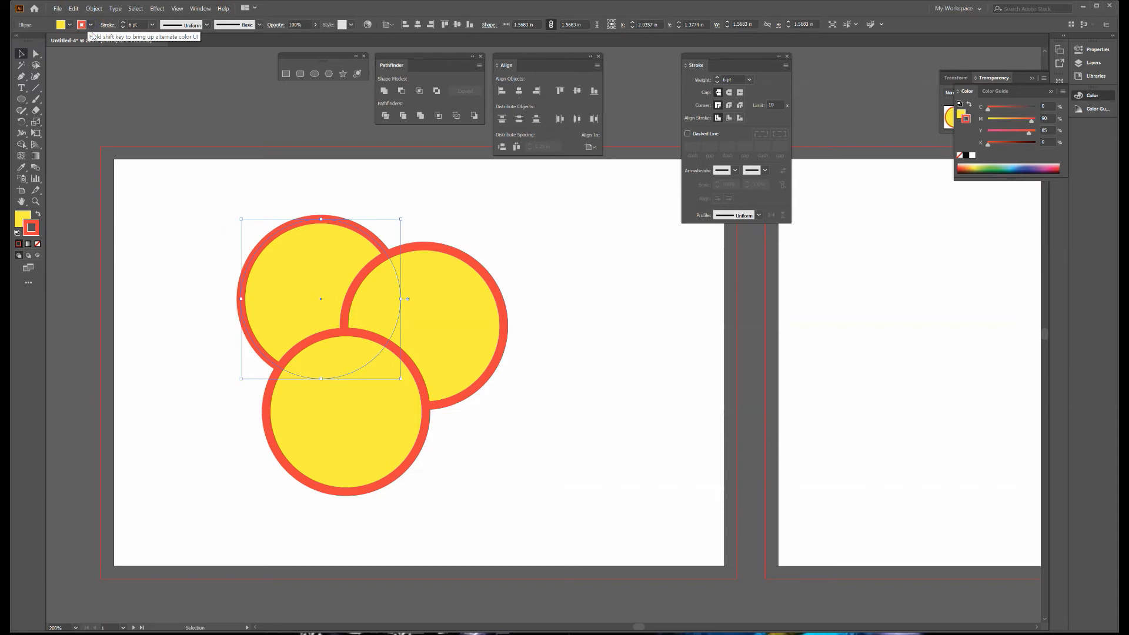
click(39, 244)
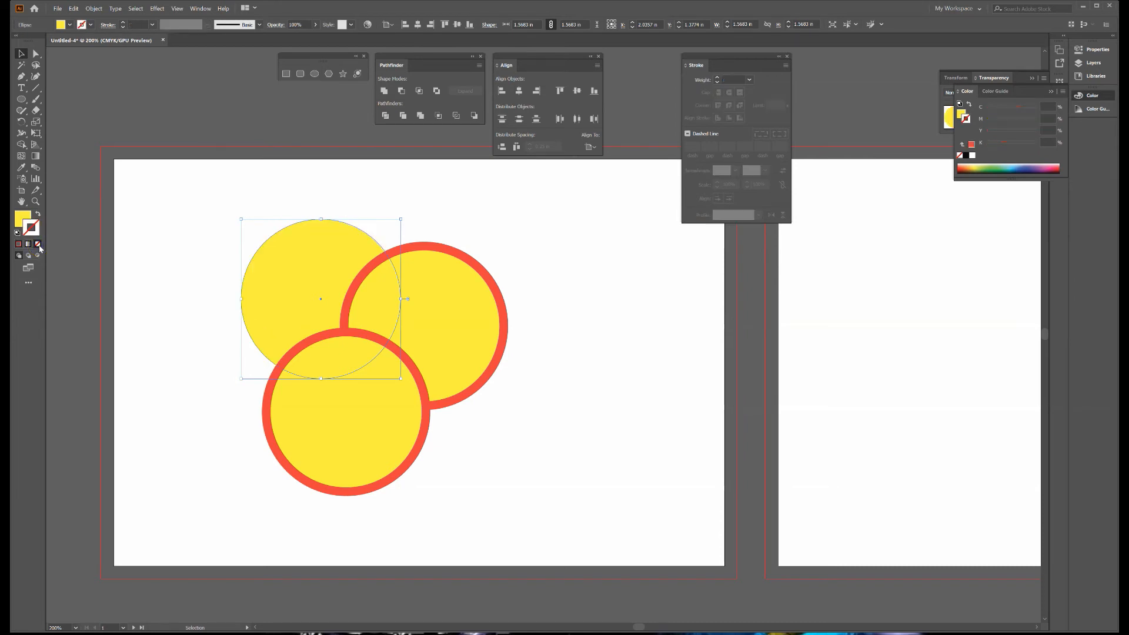
click(21, 219)
double_click(22, 220)
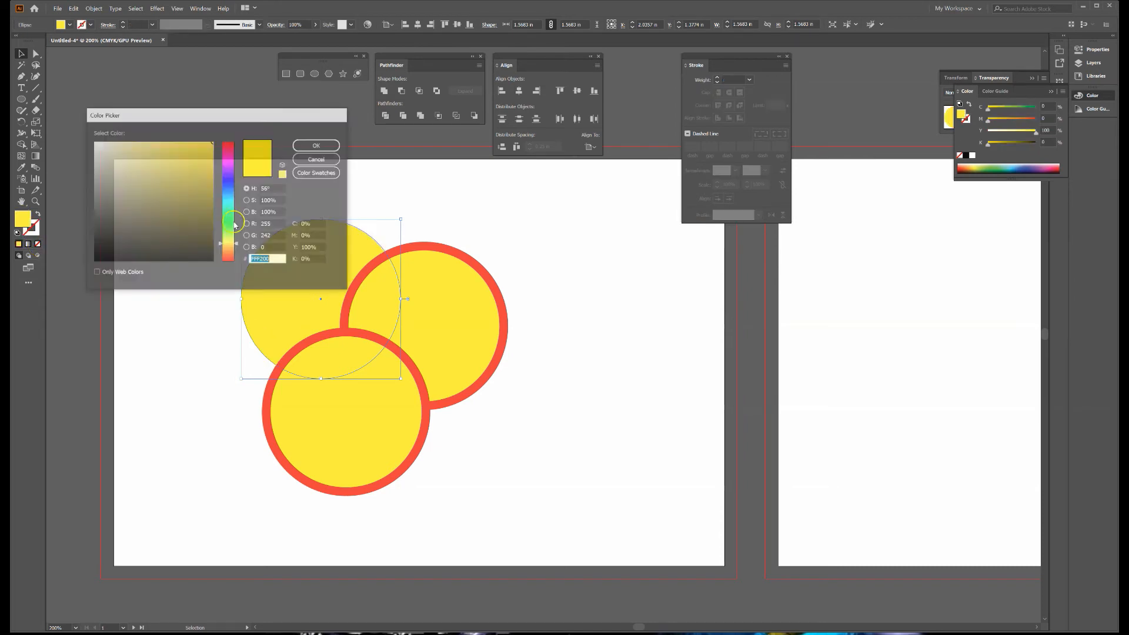
click(226, 184)
click(201, 153)
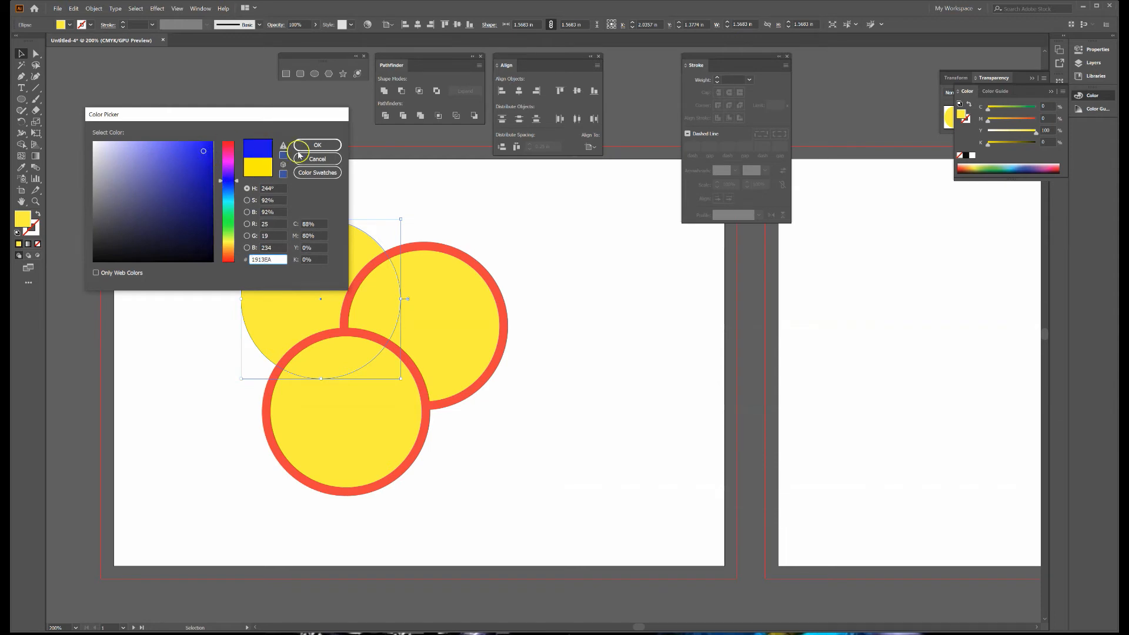
click(317, 144)
- Remove the stroke from the right-hand circle
click(442, 286)
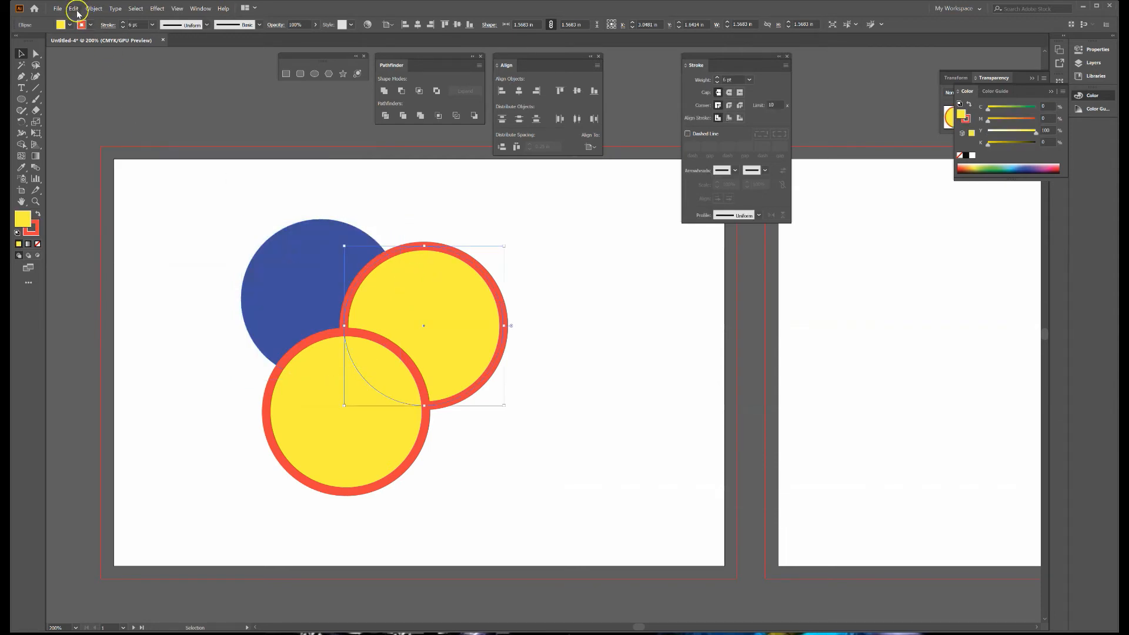
click(89, 25)
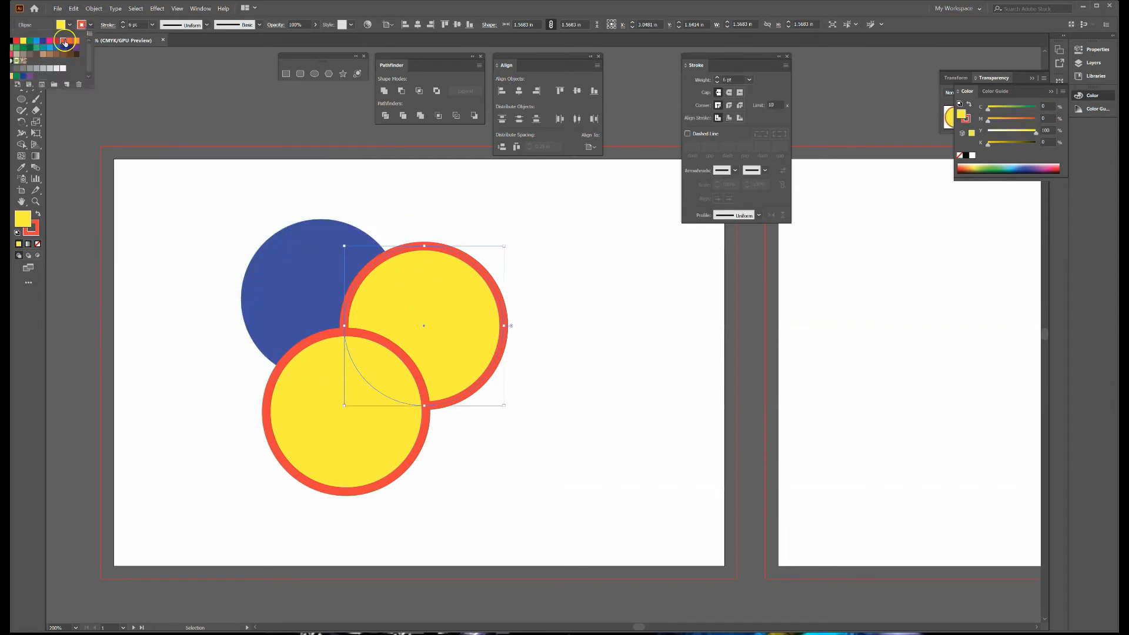
click(13, 41)
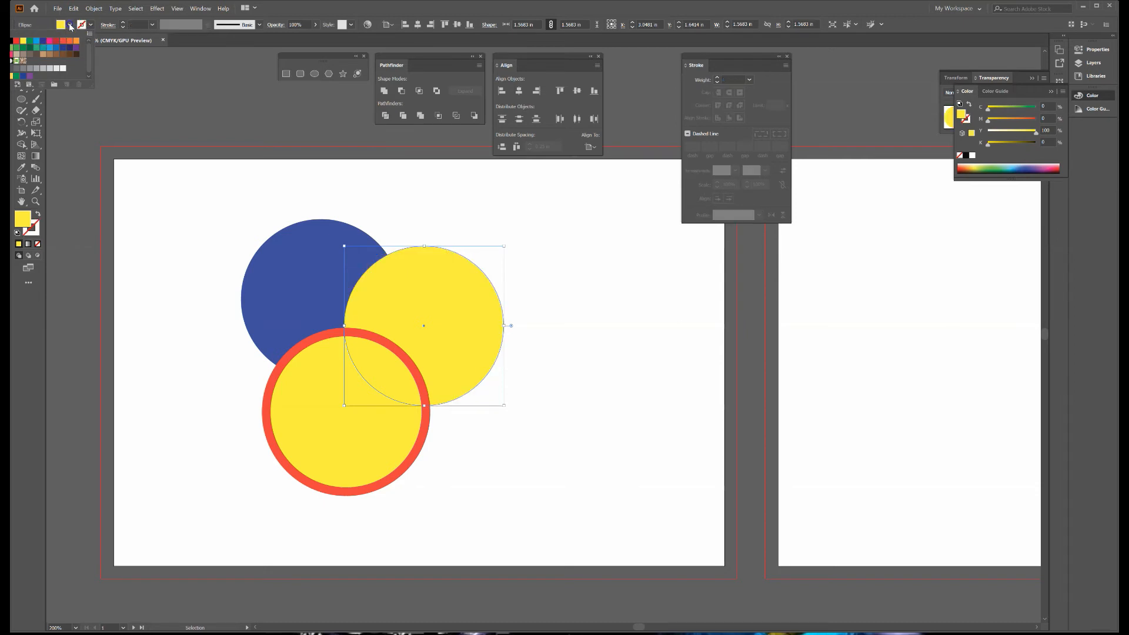
- Fill the right-hand circle with magenta (C=0 M=100 Y=0 K=0)
click(69, 25)
click(69, 27)
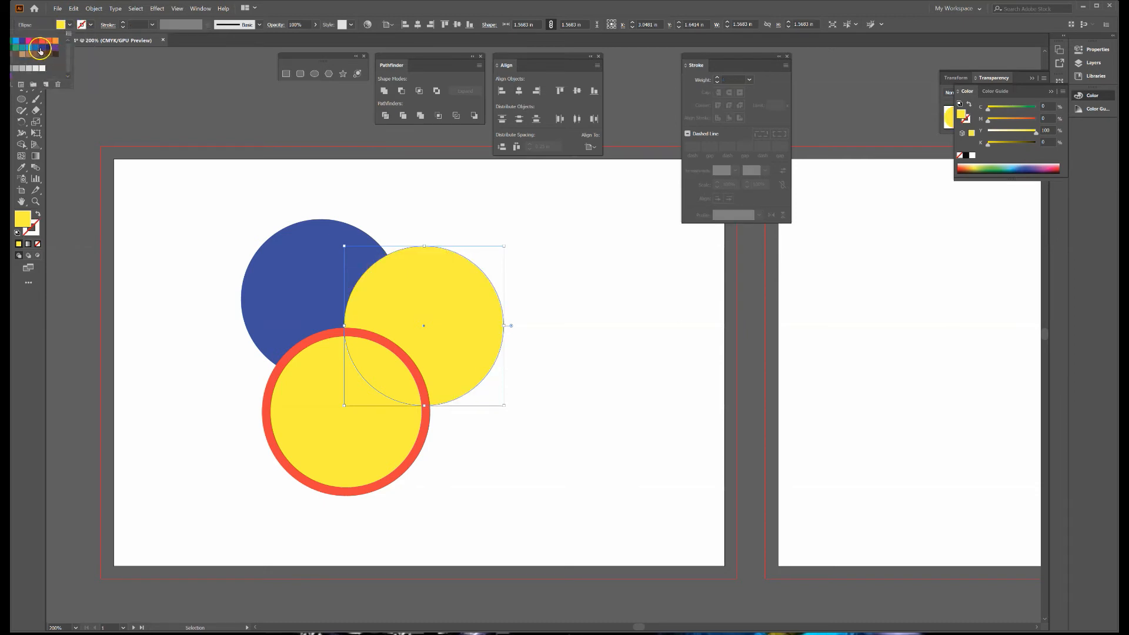
click(14, 42)
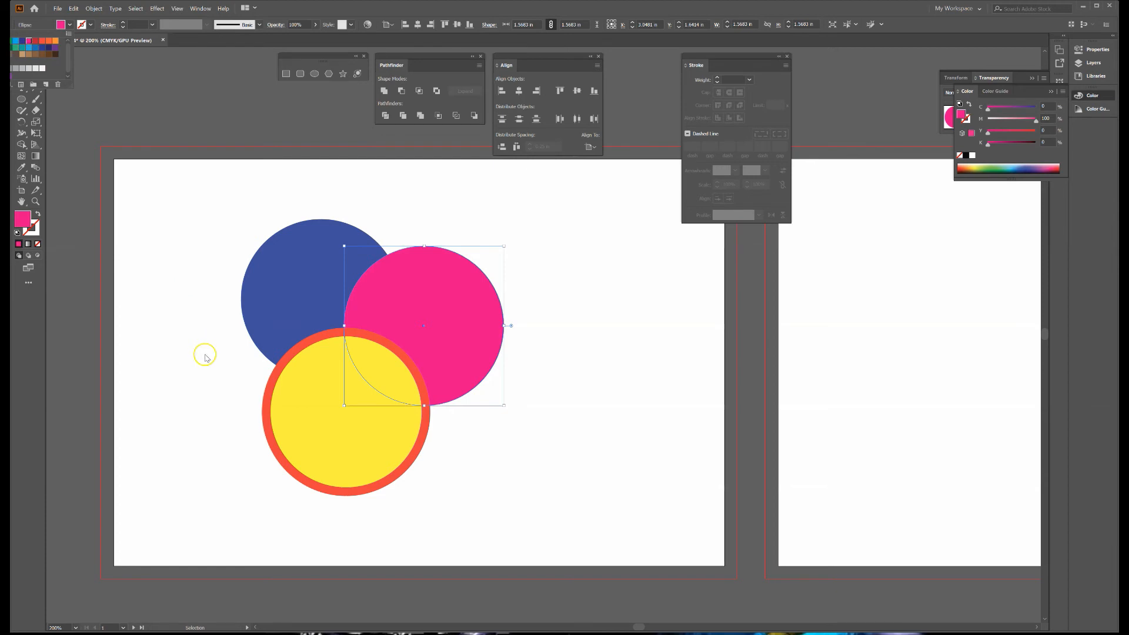
- Fill the lower circle with yellow (C=5 M=0 Y=90 K=0) and remove its stroke
click(280, 383)
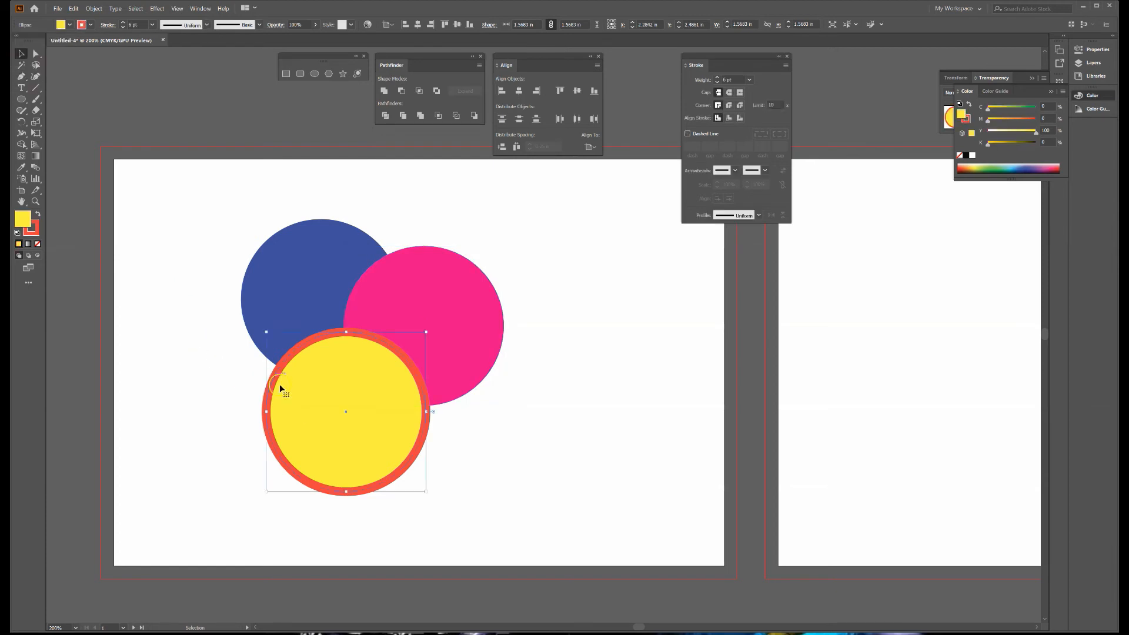
click(70, 25)
click(10, 47)
click(90, 25)
click(81, 25)
click(11, 41)
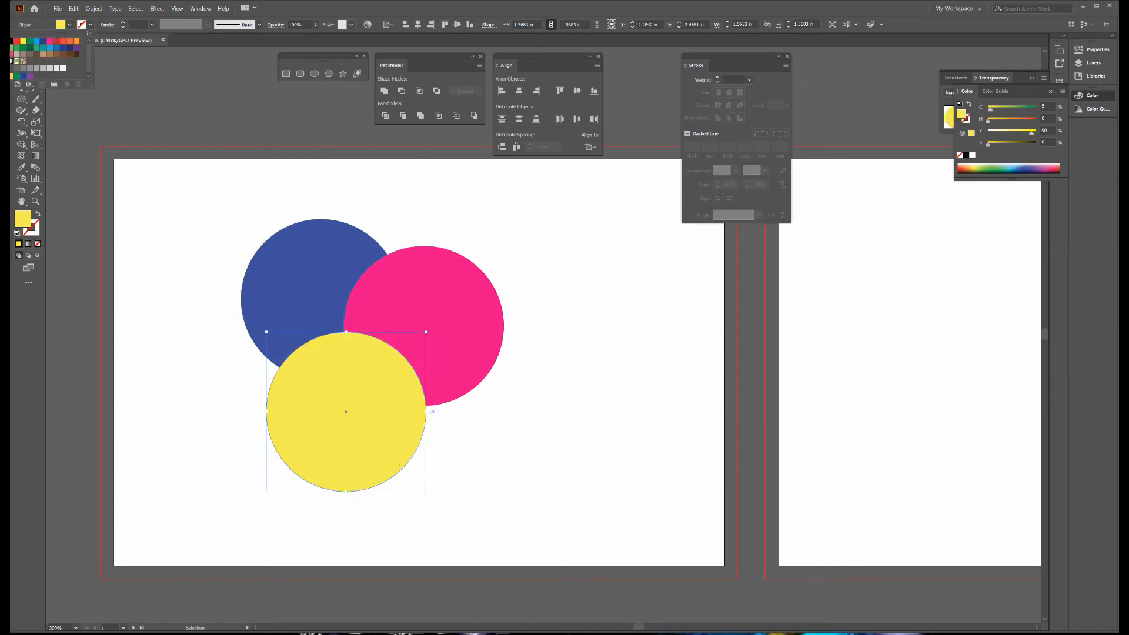
click(220, 220)
click(279, 203)
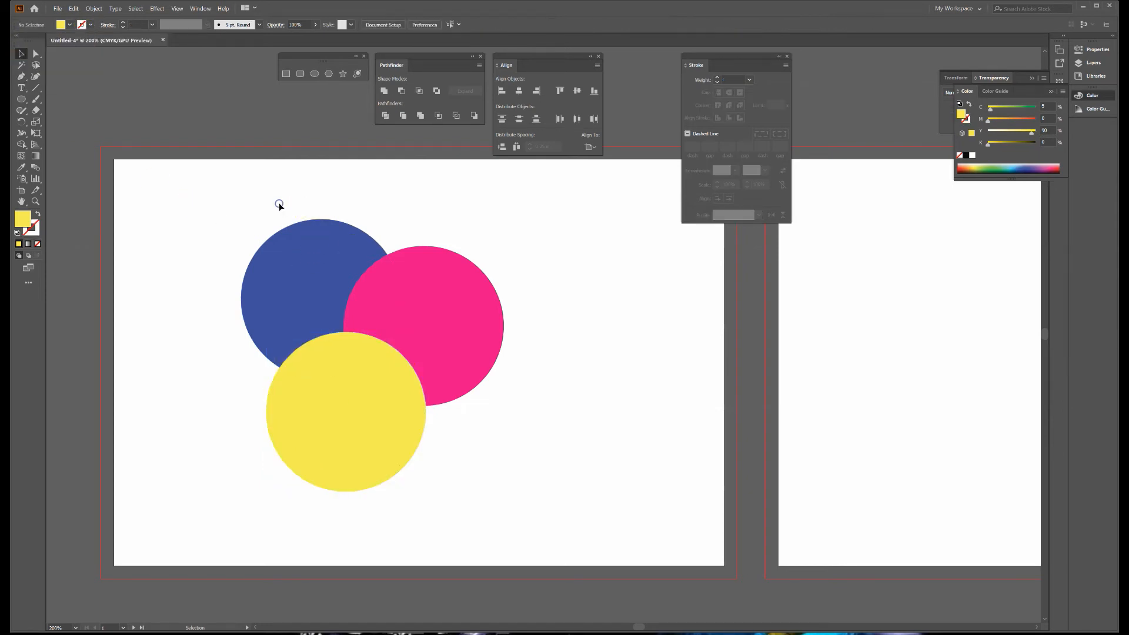
- Scale the three circles together to about 1.23 in wide and place them in the upper-left corner of the first artboard
key(ctrl+minus)
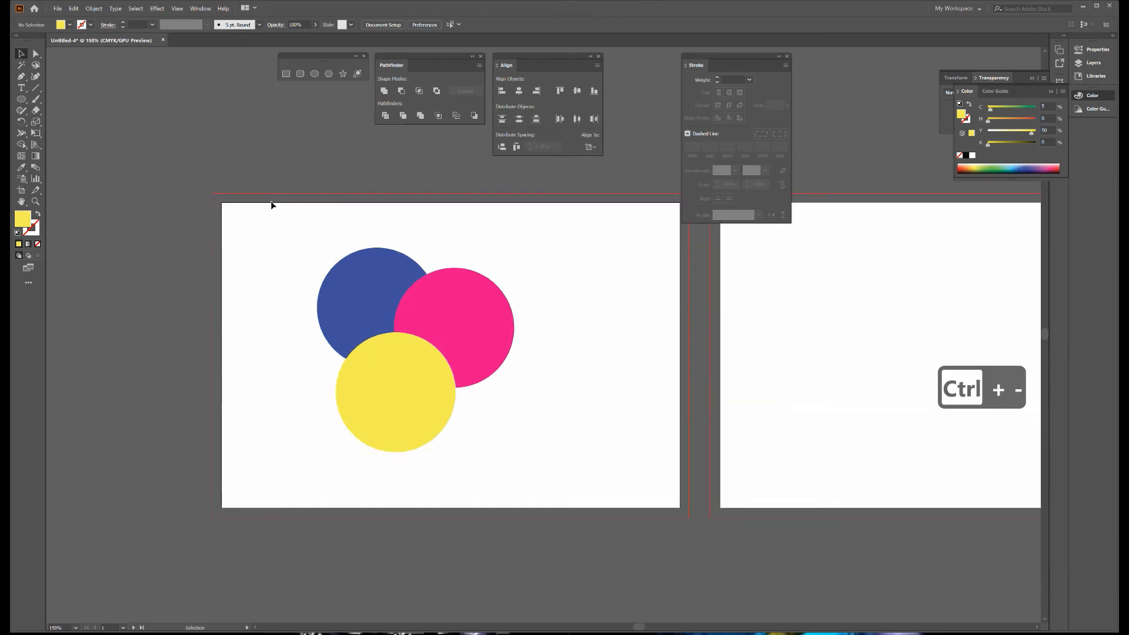
drag(272, 216, 382, 355)
drag(500, 437, 551, 478)
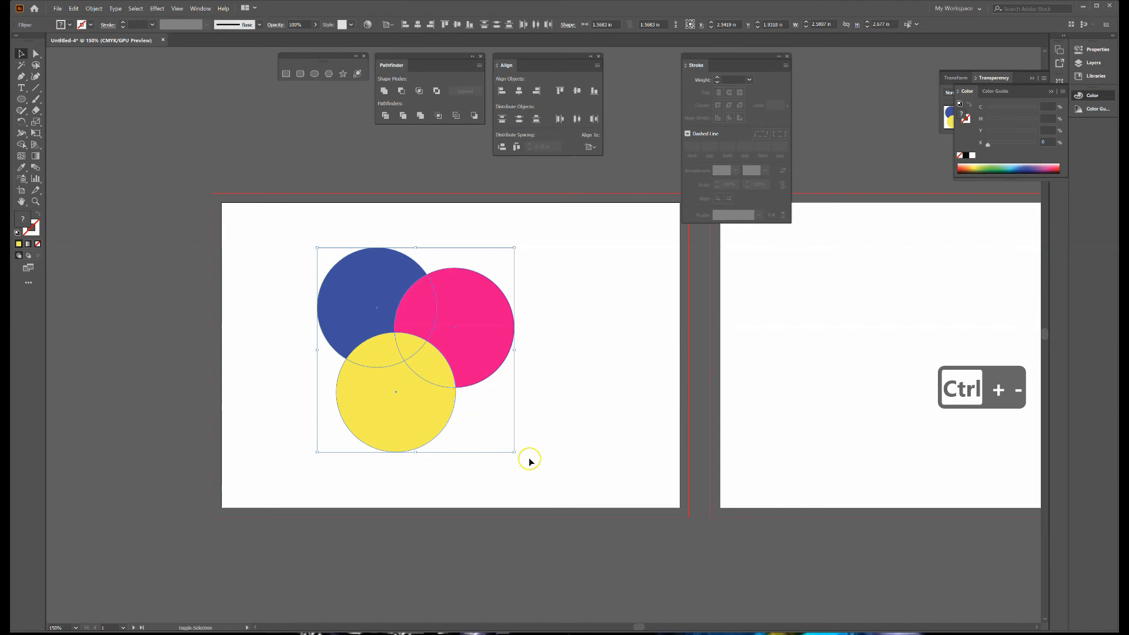
drag(514, 452, 516, 454)
drag(457, 389, 411, 345)
- Duplicate the three-circle cluster into a row of four, with three more copies below and three on the second artboard
drag(371, 306, 634, 268)
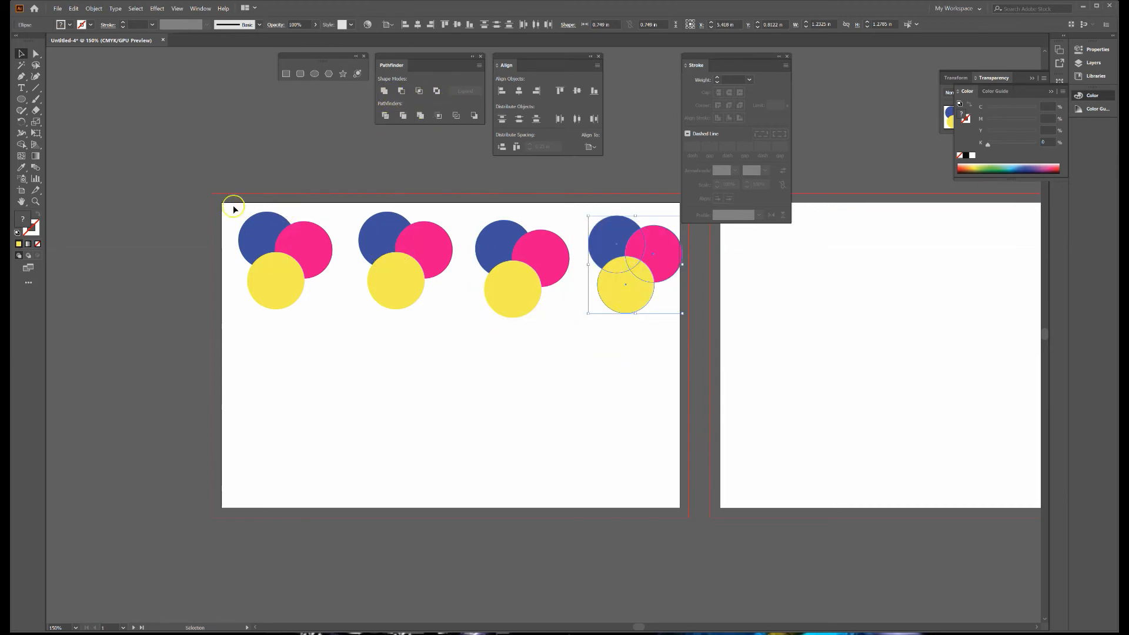
drag(499, 308, 1006, 449)
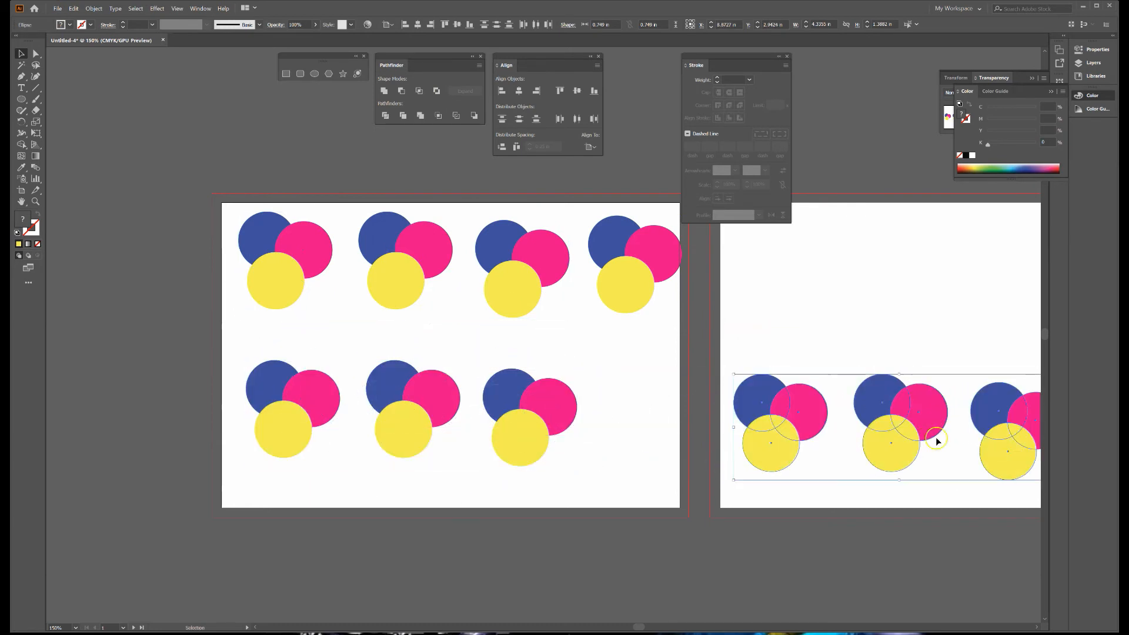
click(367, 318)
- Try merging the first cluster's three circles into one shape with Pathfinder Unite
key(ctrl+equal)
key(ctrl+equal)
key(space)
drag(674, 445, 1095, 605)
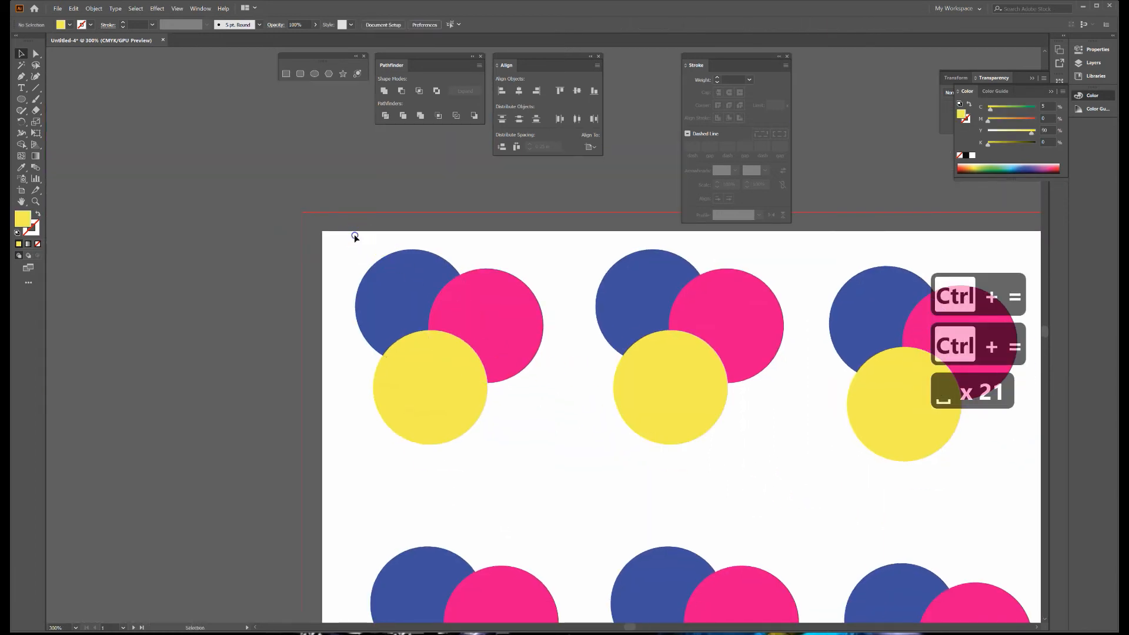
drag(525, 422, 552, 446)
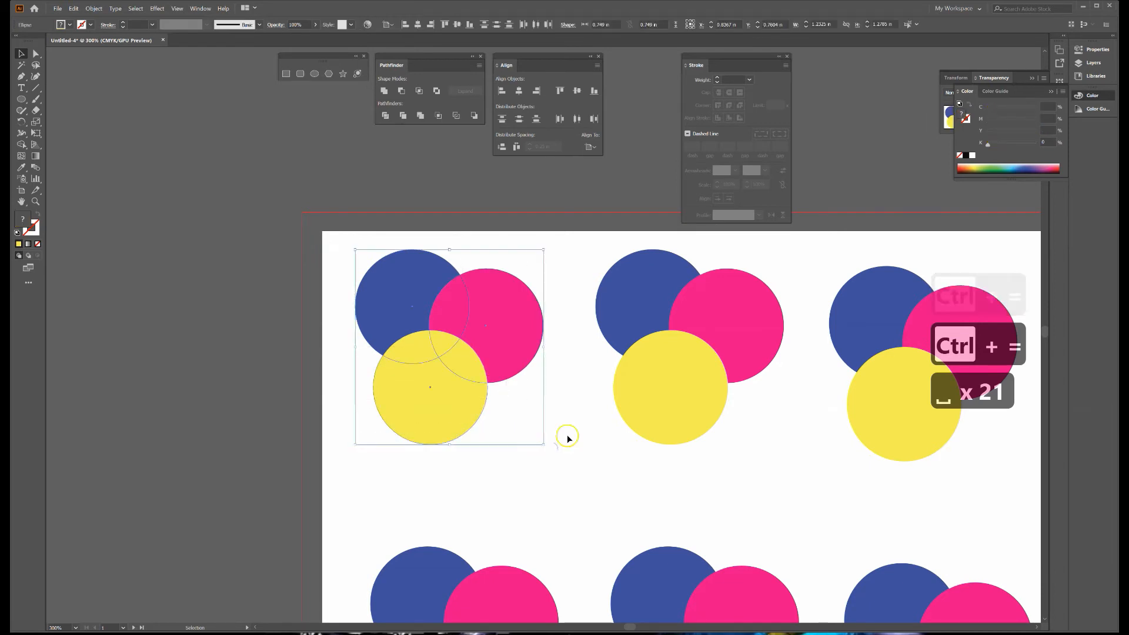
click(383, 92)
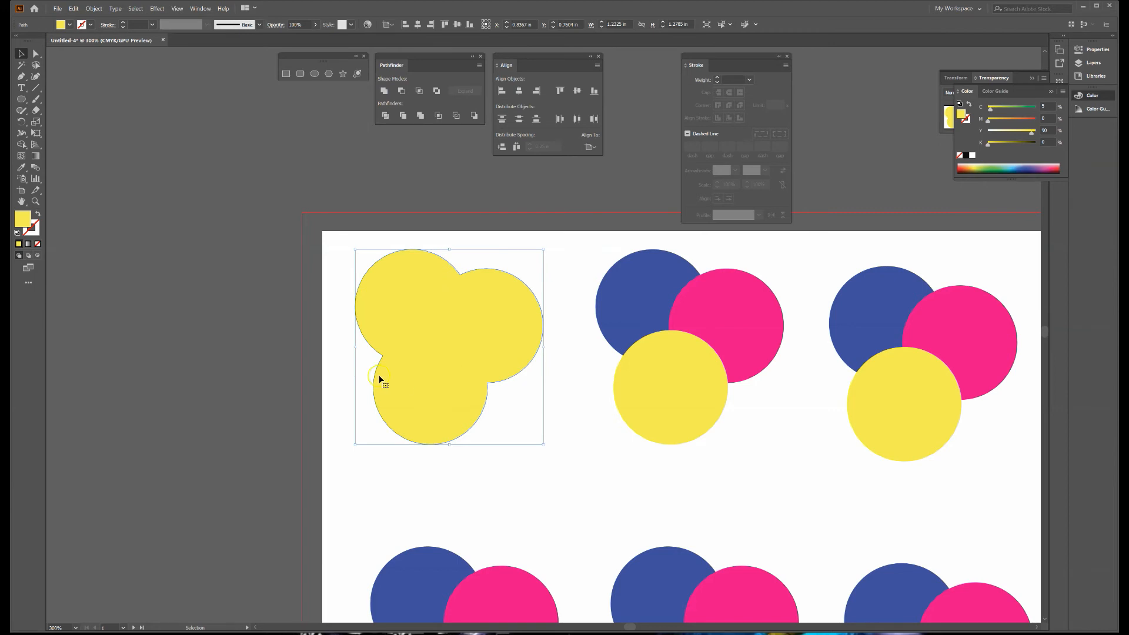
click(539, 522)
- Compare the merged shape with the second cluster's circles, and undo the Unite on the first cluster
click(708, 402)
click(711, 328)
click(659, 301)
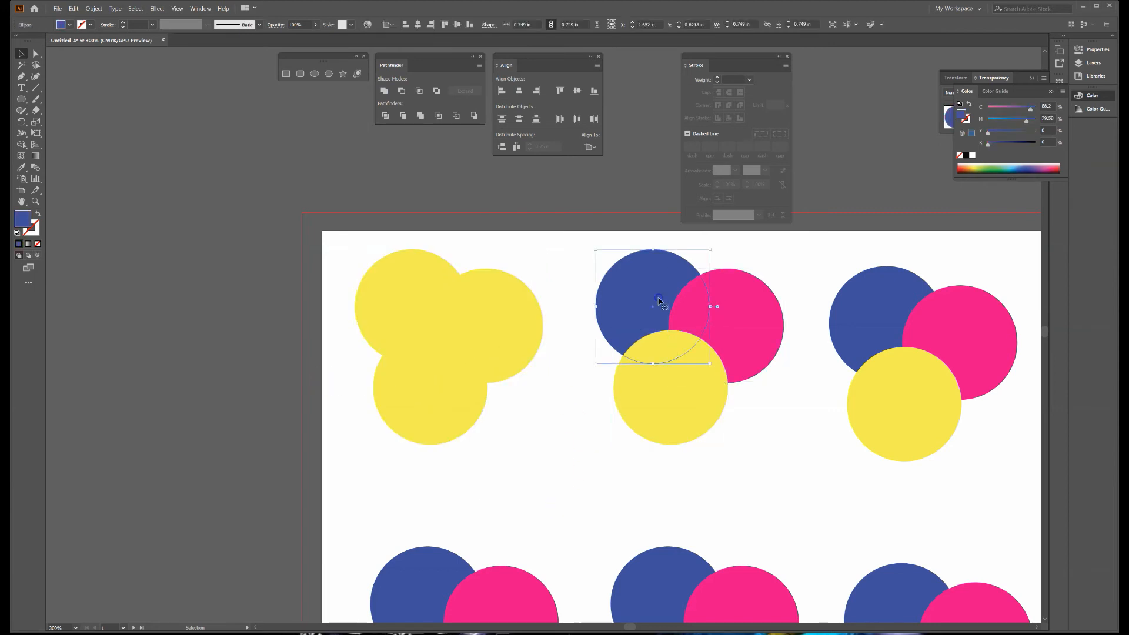
click(458, 315)
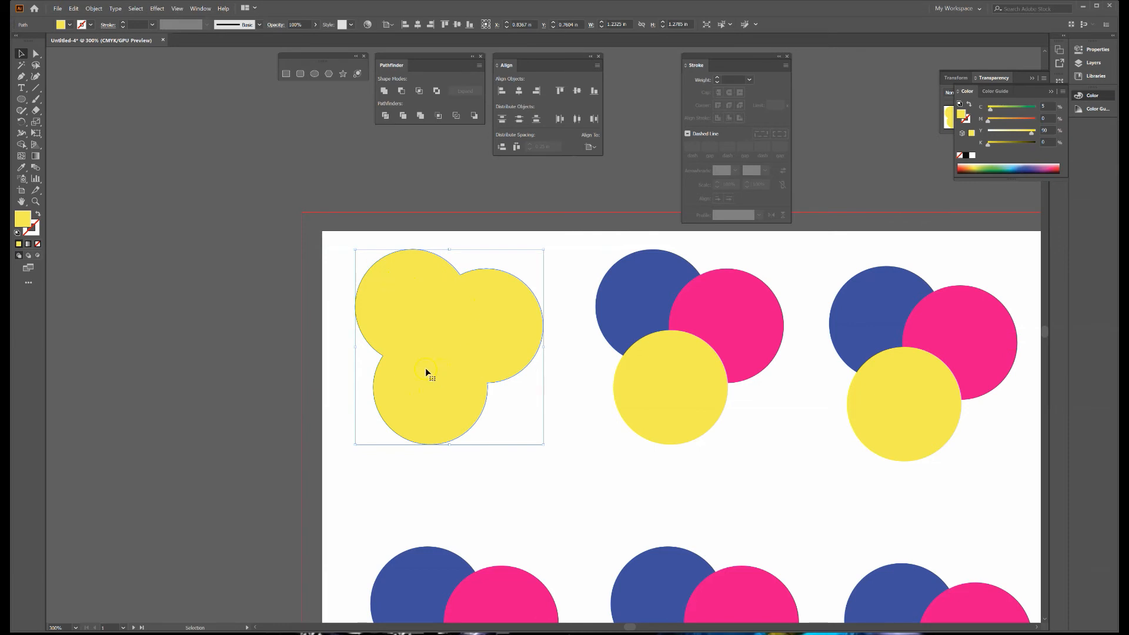
key(ctrl+z)
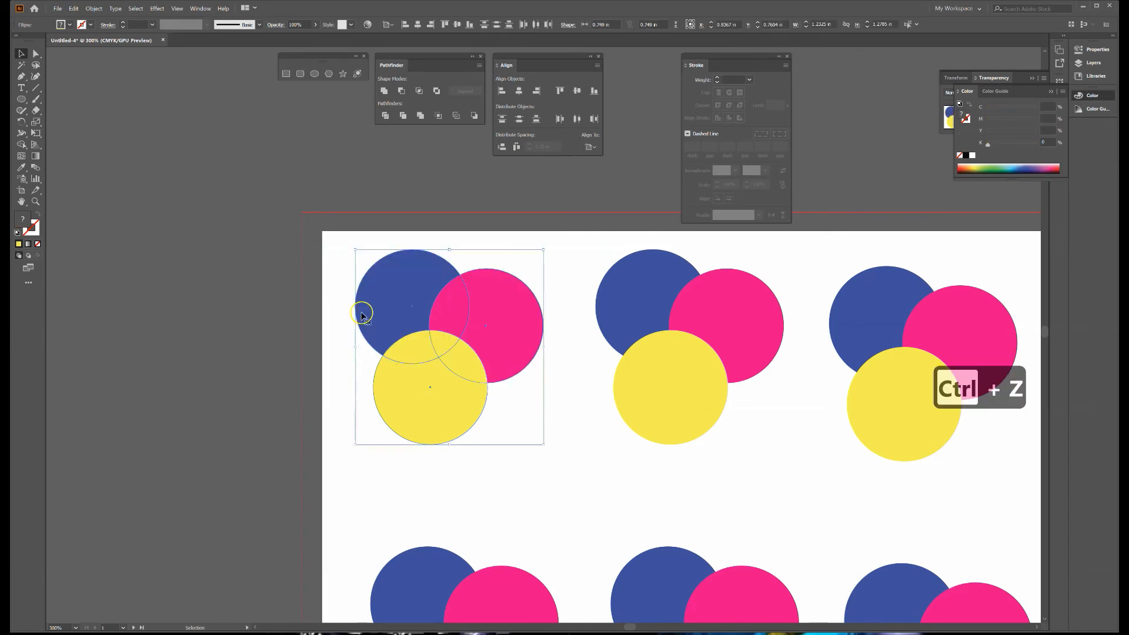
- Bring the first cluster's magenta circle to the front of the stacking order
click(502, 416)
click(500, 352)
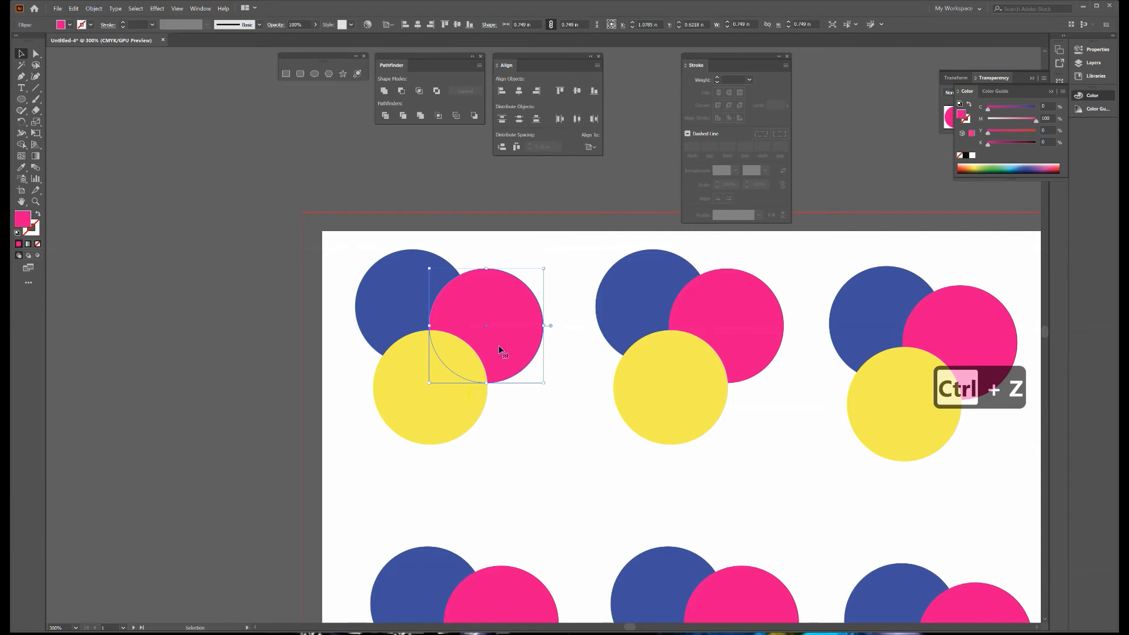
right_click(500, 350)
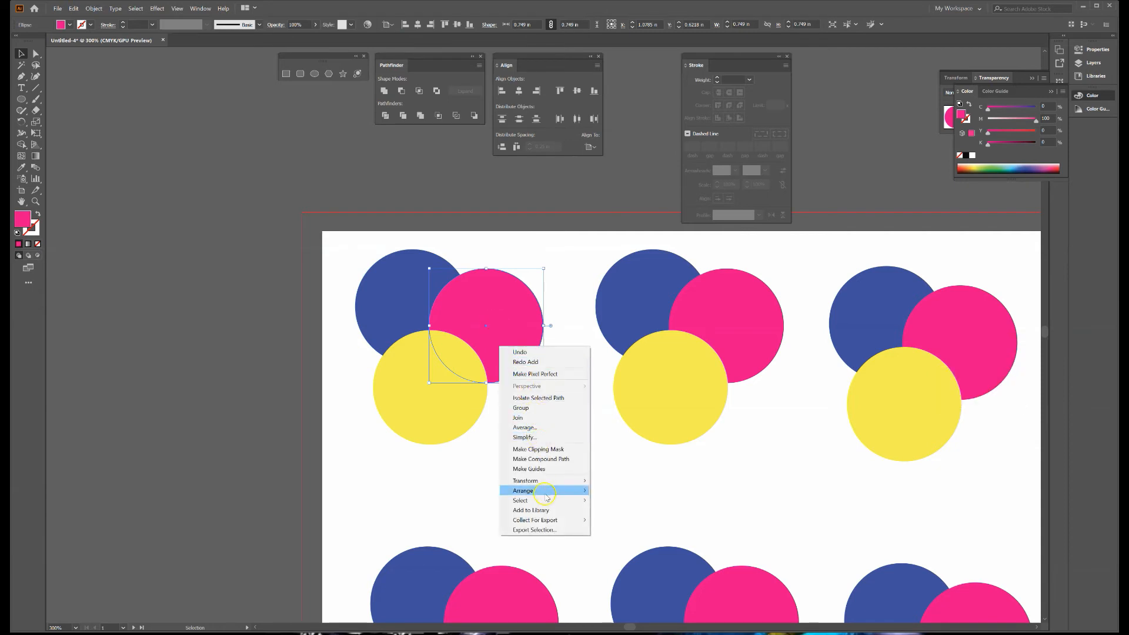
mouse_move(532, 490)
click(626, 501)
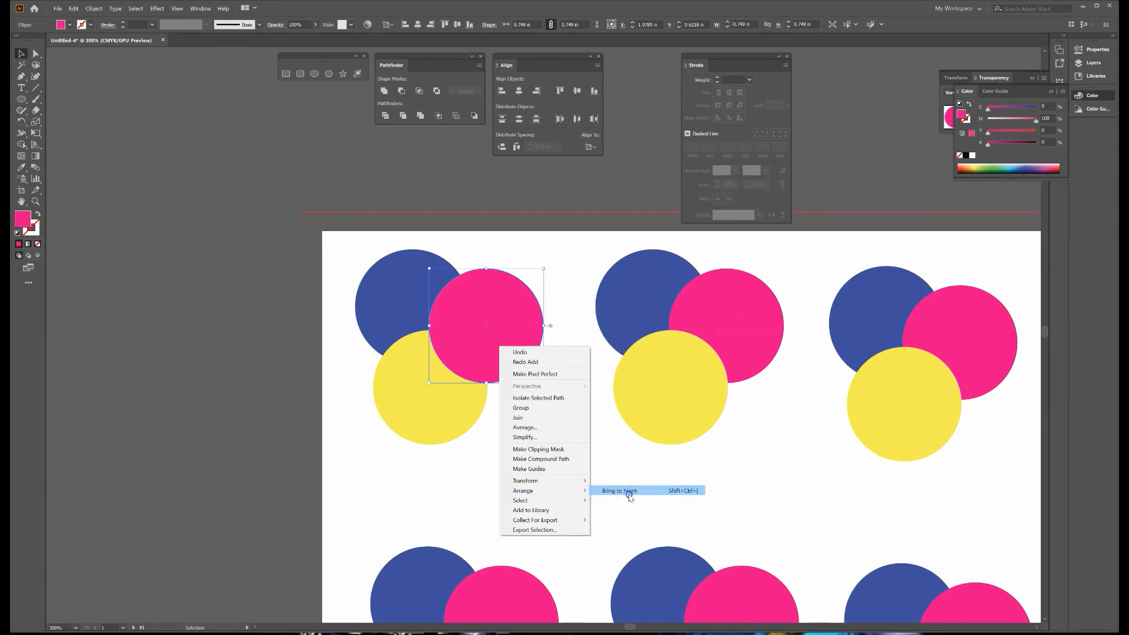
click(544, 431)
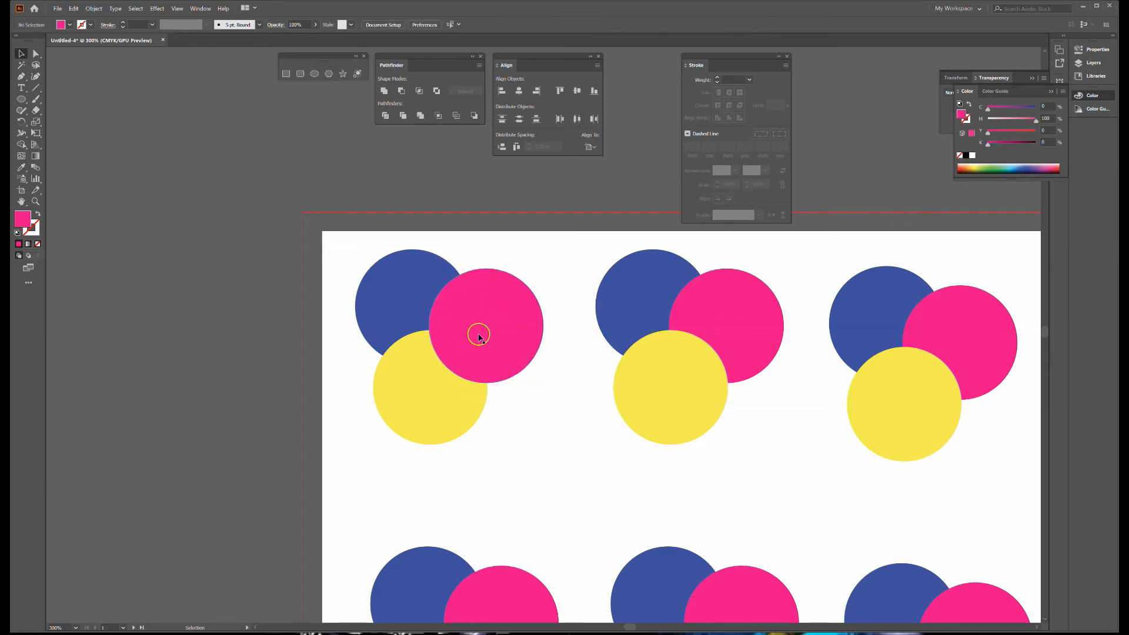
- Merge the first cluster's three circles, with magenta on top, into one shape using Pathfinder Unite
drag(336, 239, 542, 449)
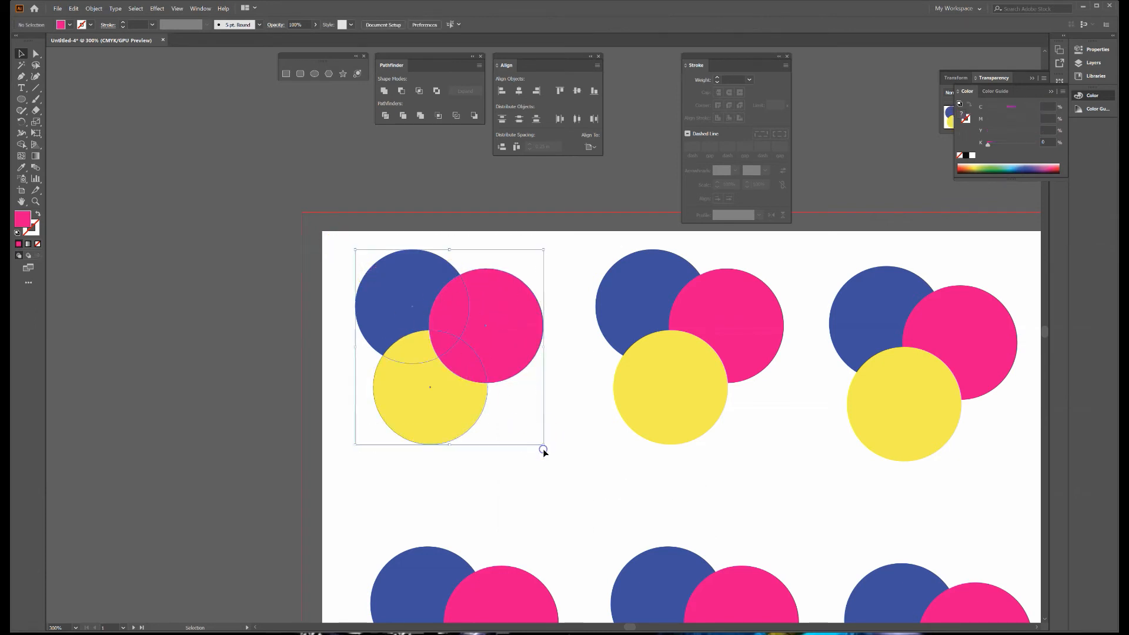
click(384, 91)
click(509, 252)
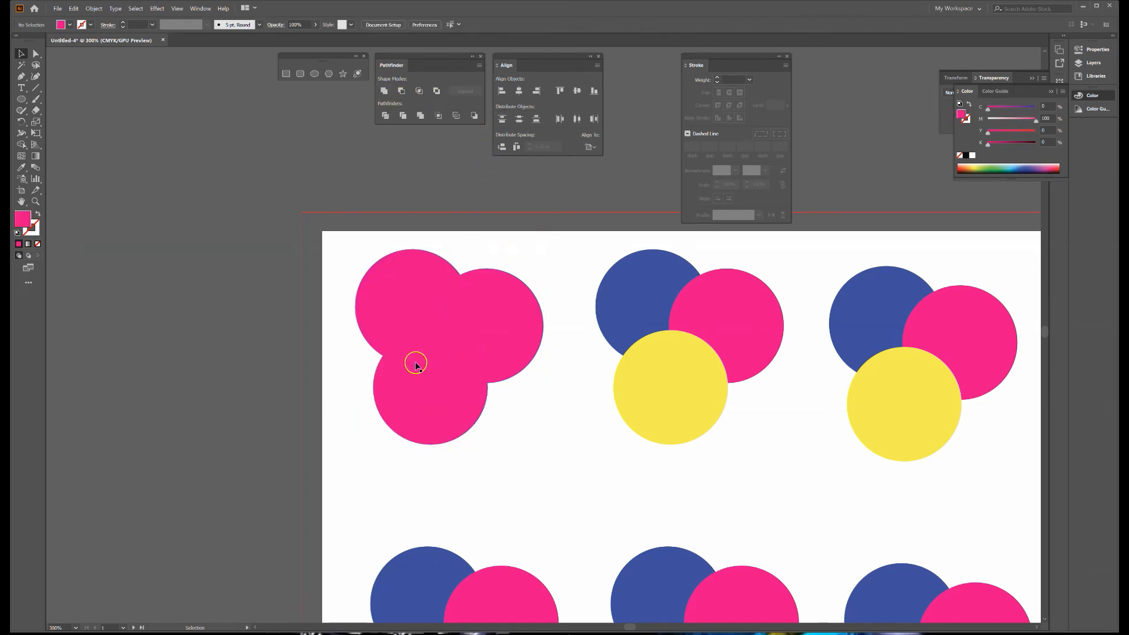
click(439, 295)
click(465, 334)
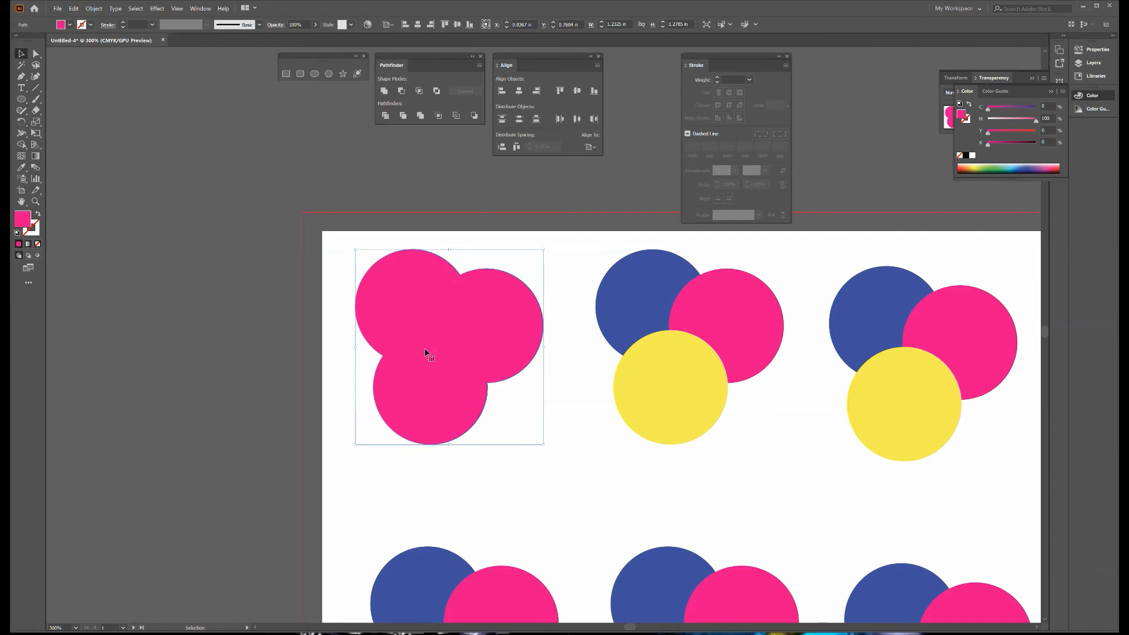
click(545, 464)
- Try cutting the front circles out of the second cluster's blue circle with Pathfinder Minus Front, and undo it
drag(799, 483, 658, 478)
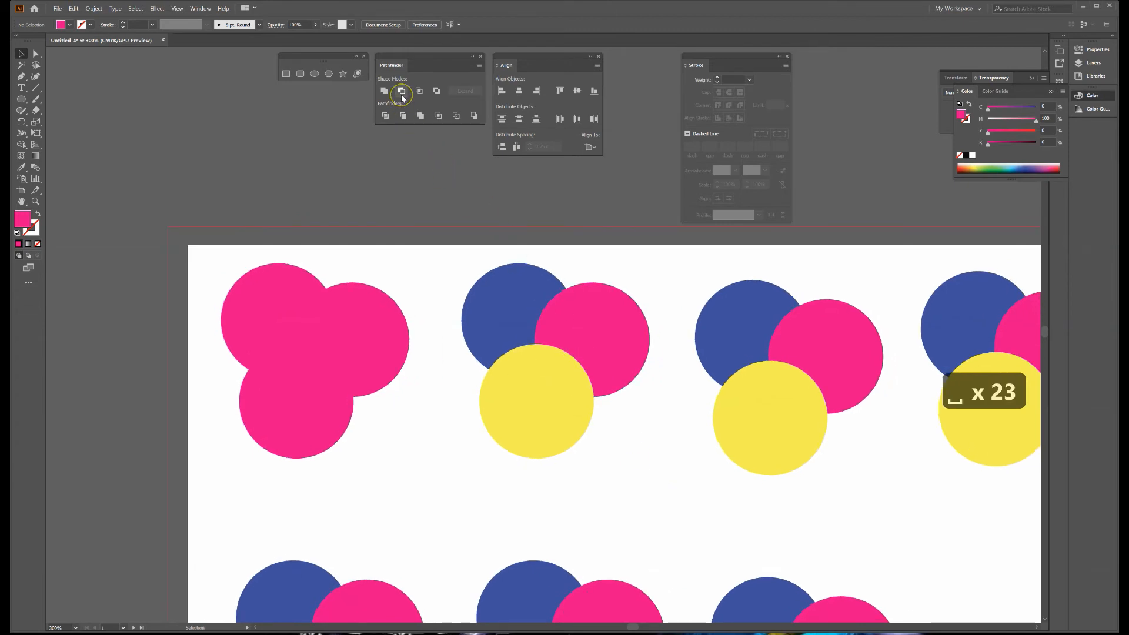
click(517, 256)
drag(624, 425, 651, 456)
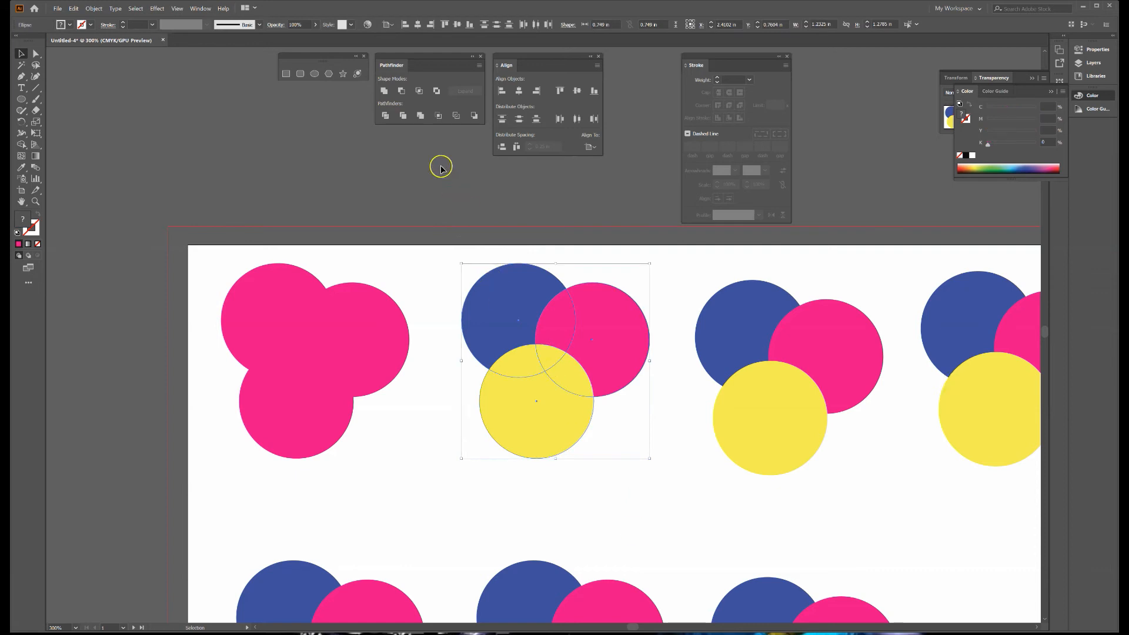
click(400, 90)
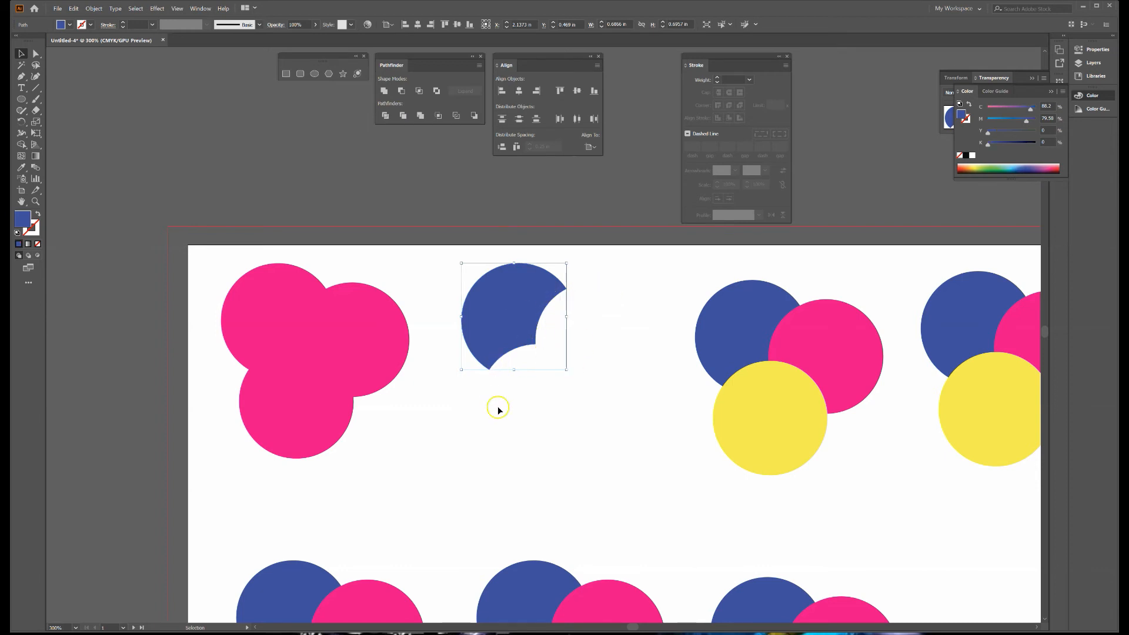
click(566, 441)
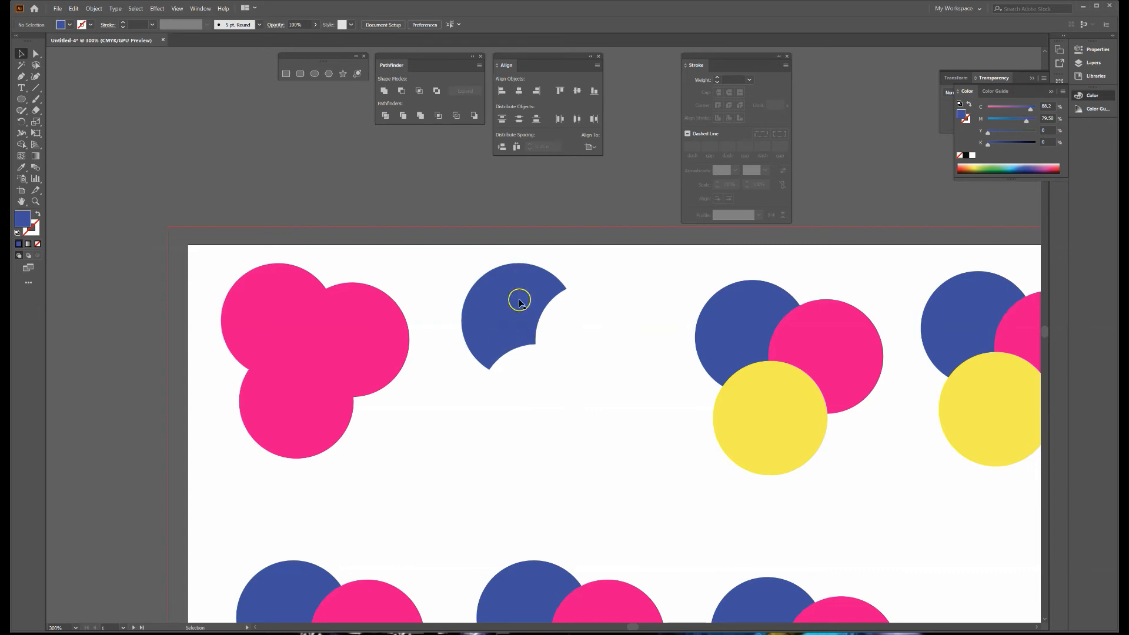
key(ctrl+z)
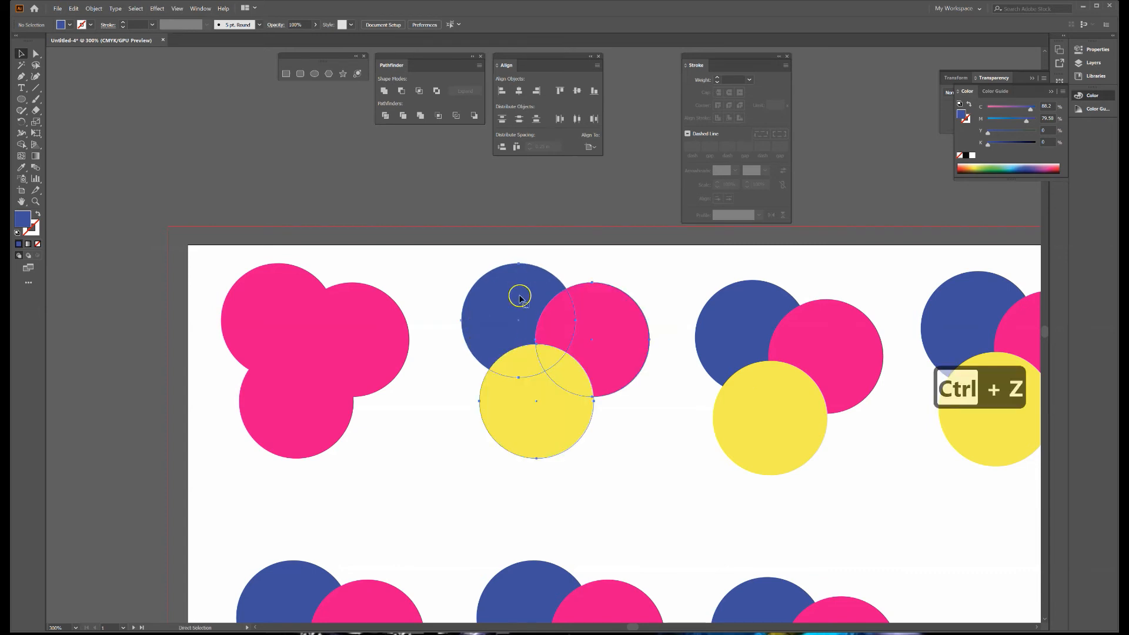
- Move the second cluster's yellow circle away, shift the magenta circle over the blue one, and cut a crescent with Minus Front
click(624, 449)
drag(553, 392, 483, 437)
drag(586, 347, 532, 331)
drag(456, 267, 519, 325)
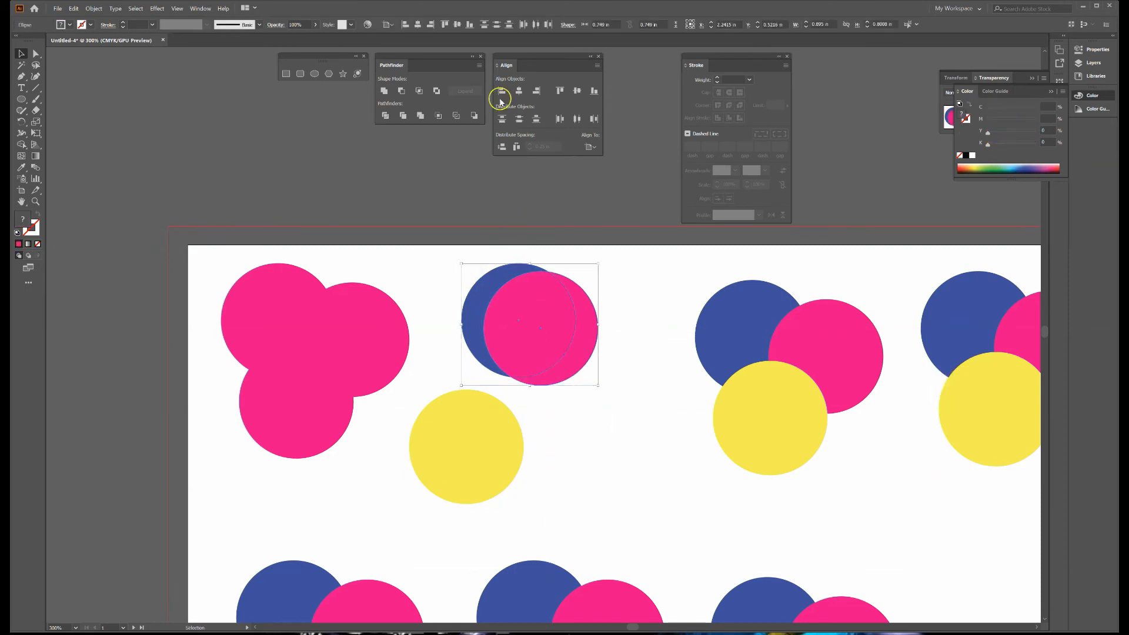
click(401, 92)
click(568, 403)
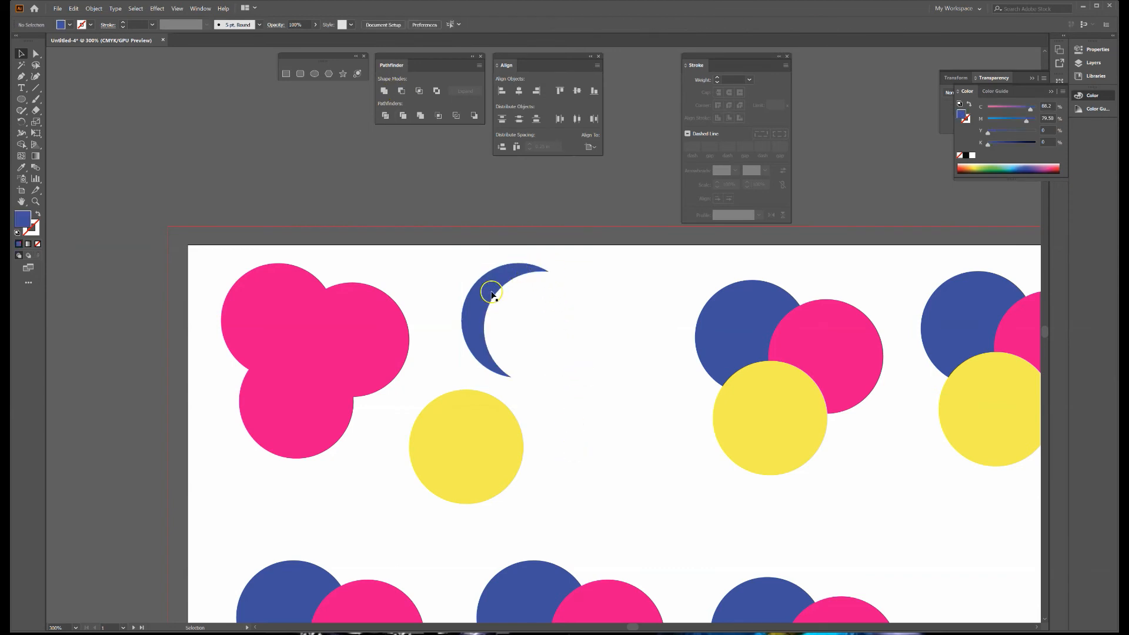
- Undo the crescent cut and the moves of the second cluster's magenta and yellow circles
key(ctrl+z)
key(ctrl+z)
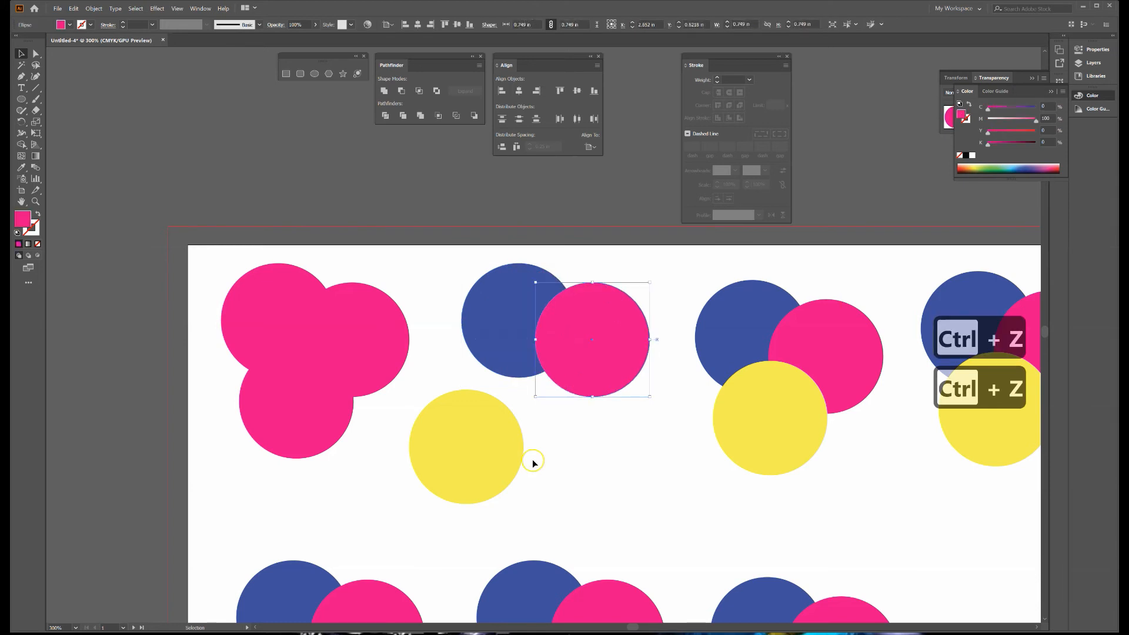
key(ctrl+z)
click(533, 463)
- Subtract the magenta and yellow circles from the second cluster's blue circle with Pathfinder Minus Front
click(469, 289)
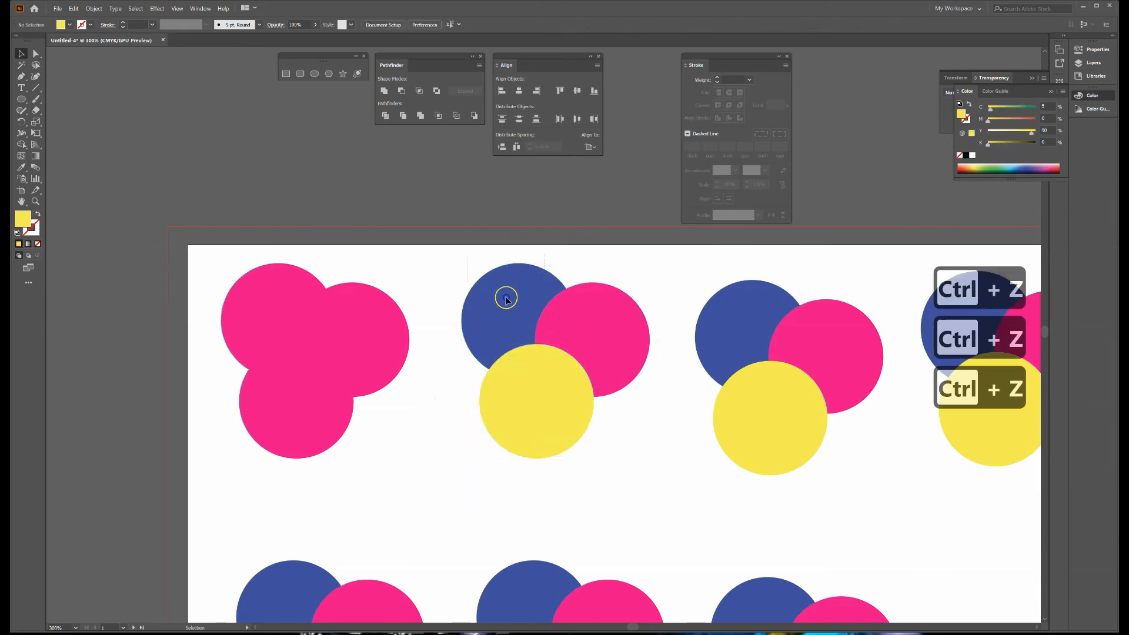
drag(576, 372, 576, 373)
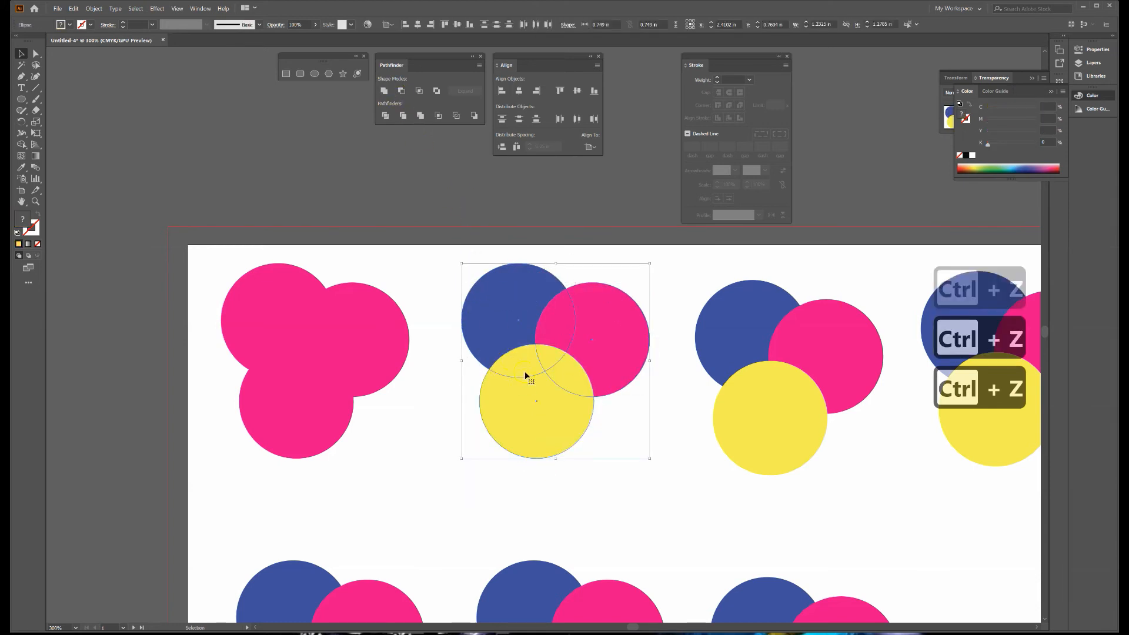
click(402, 92)
click(612, 426)
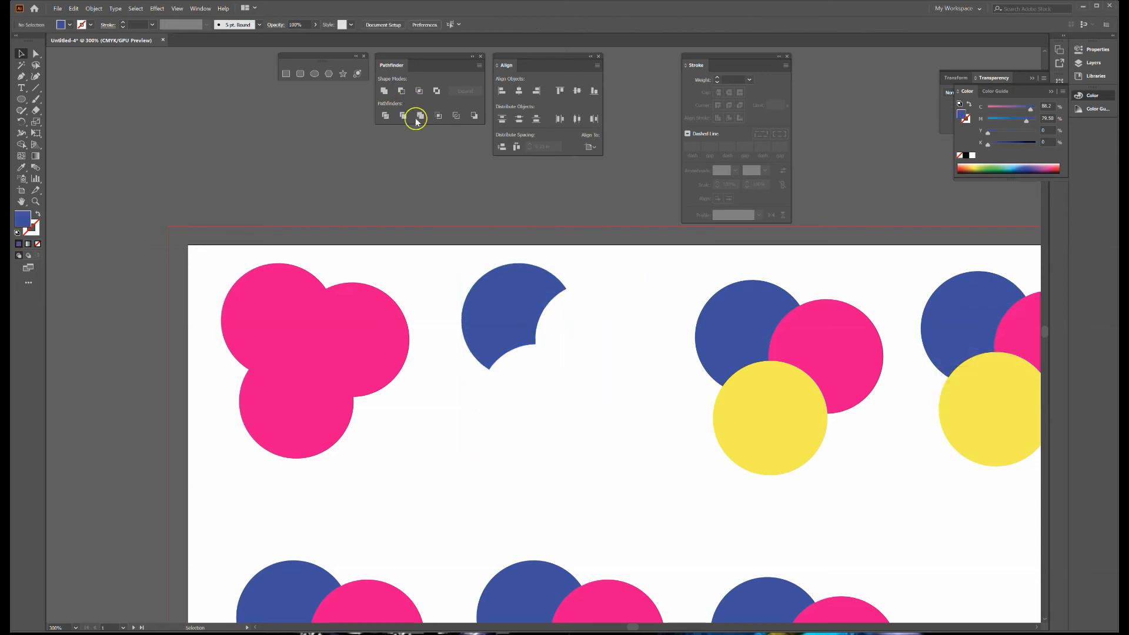
- Try Pathfinder Intersect on all three circles of the upper row's third cluster, and undo it
key(space)
drag(695, 263, 421, 234)
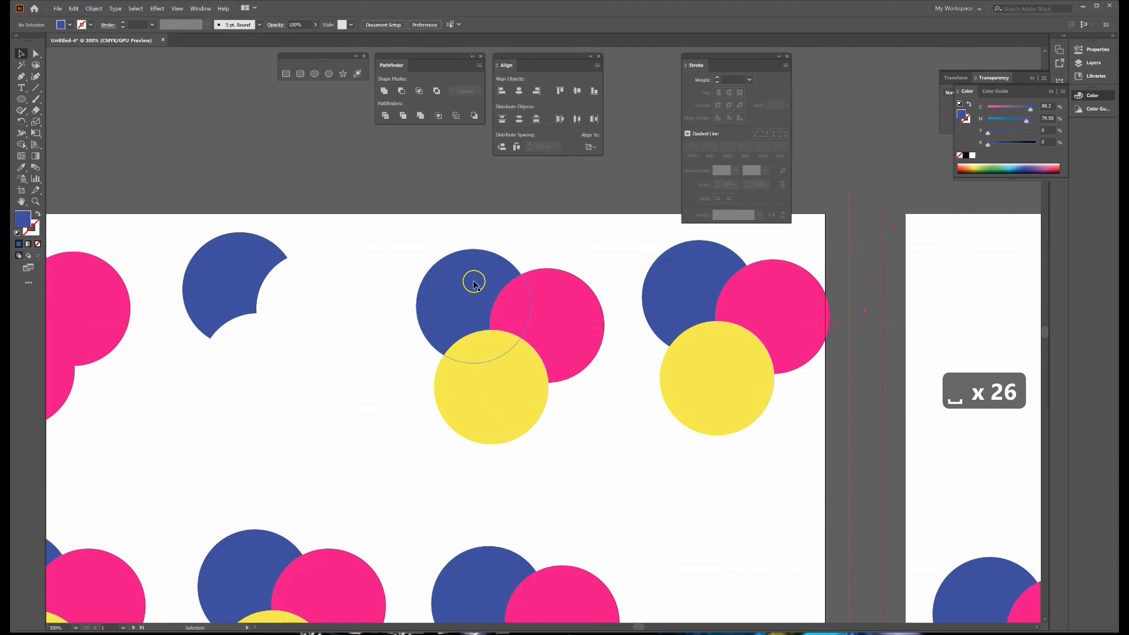
drag(604, 432, 604, 431)
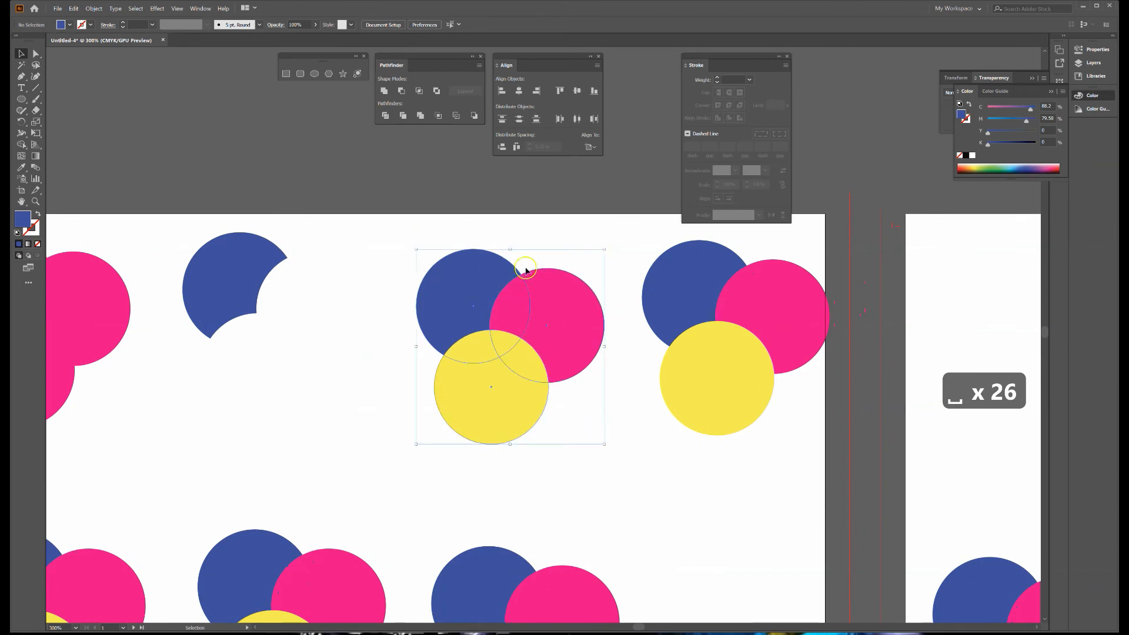
click(419, 91)
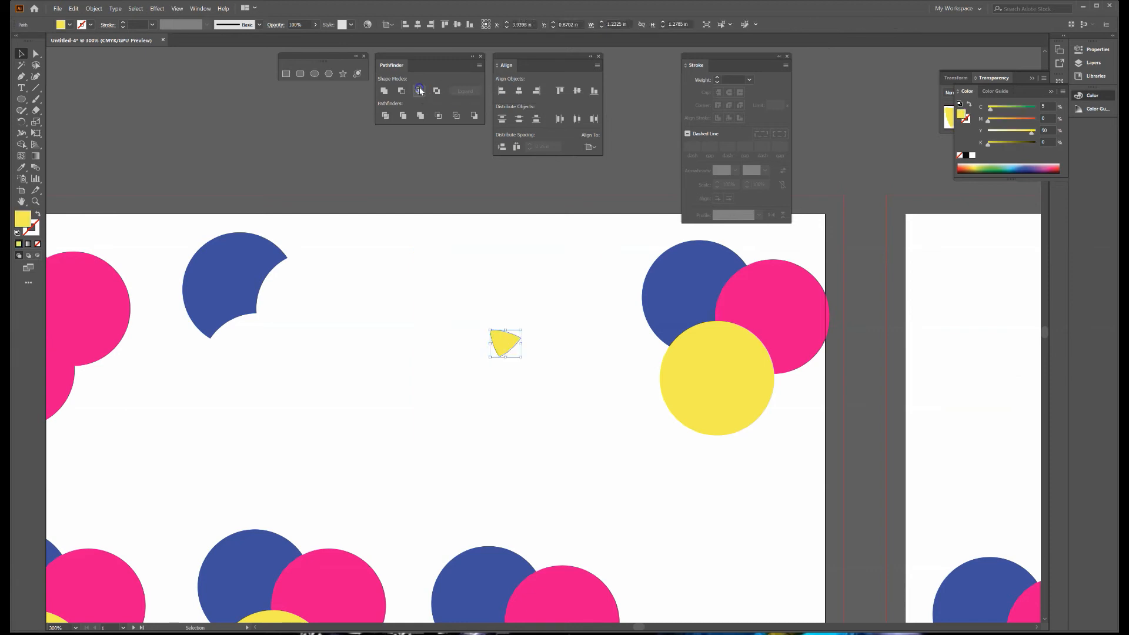
click(557, 425)
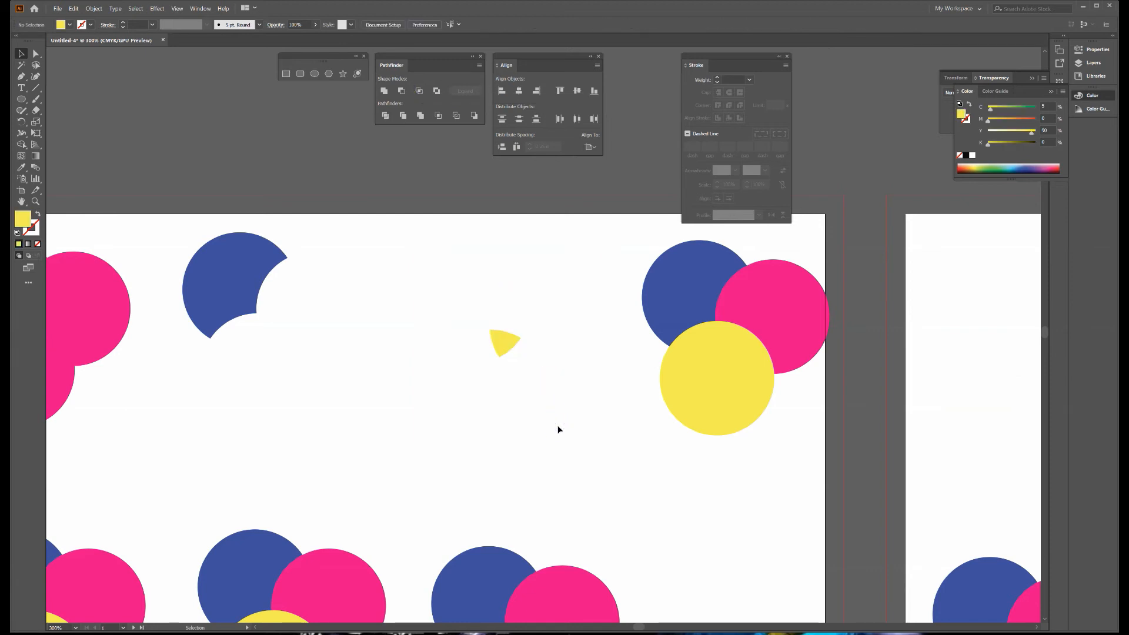
key(ctrl+z)
click(378, 403)
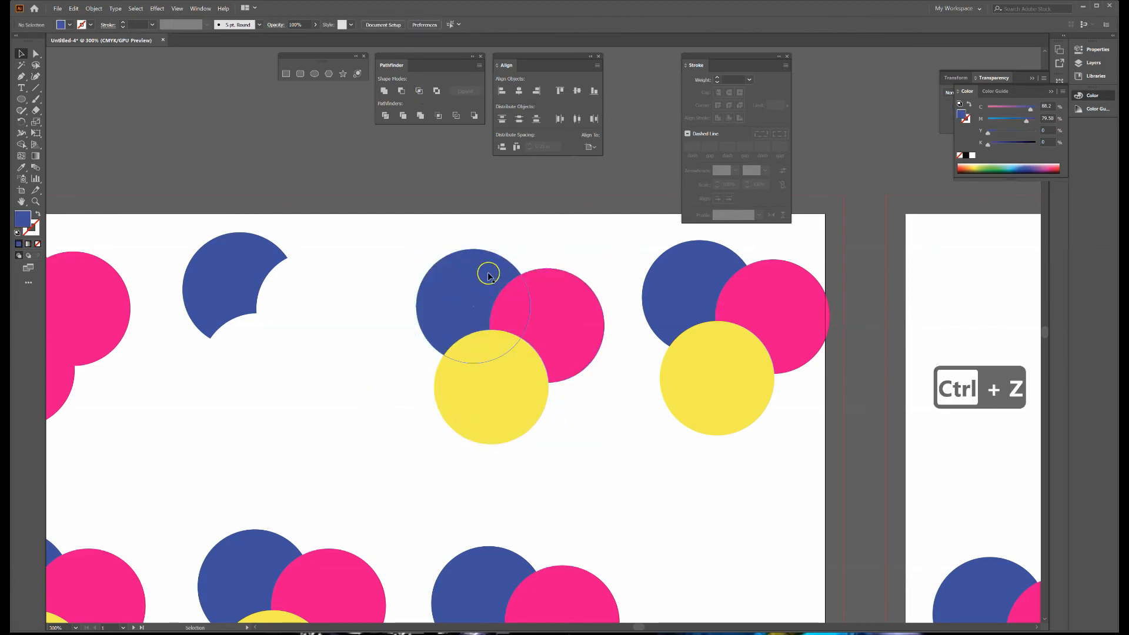
- Repeat the Intersect operation on the third cluster's blue, magenta and yellow circles, and undo it again
click(478, 297)
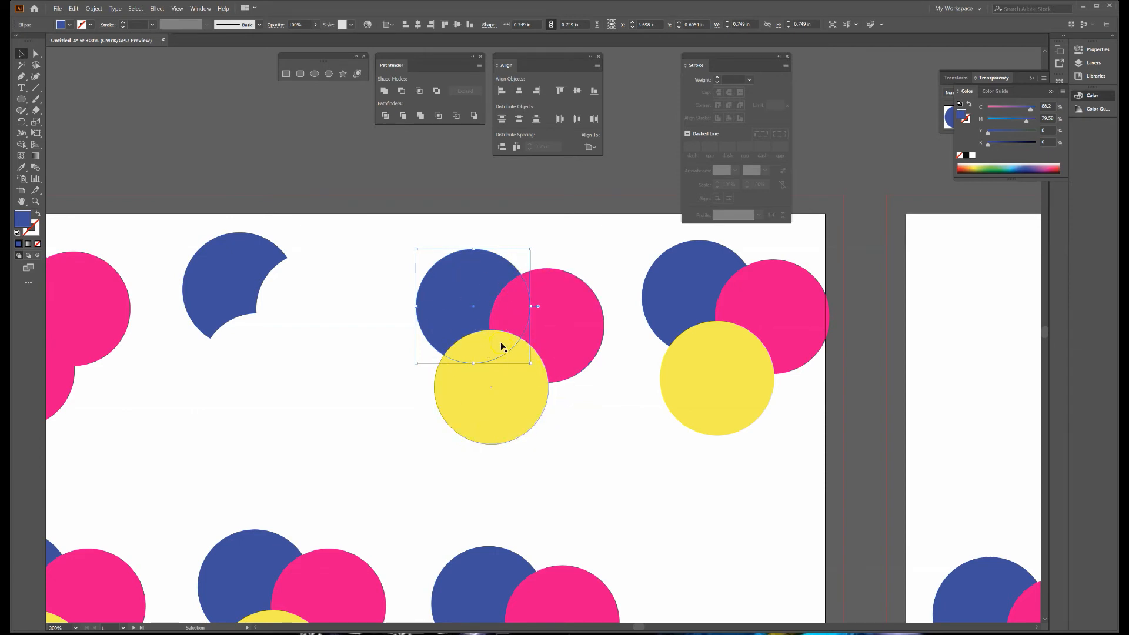
click(420, 263)
drag(577, 416, 576, 414)
click(419, 91)
click(504, 365)
key(ctrl+z)
key(ctrl+z)
key(ctrl+z)
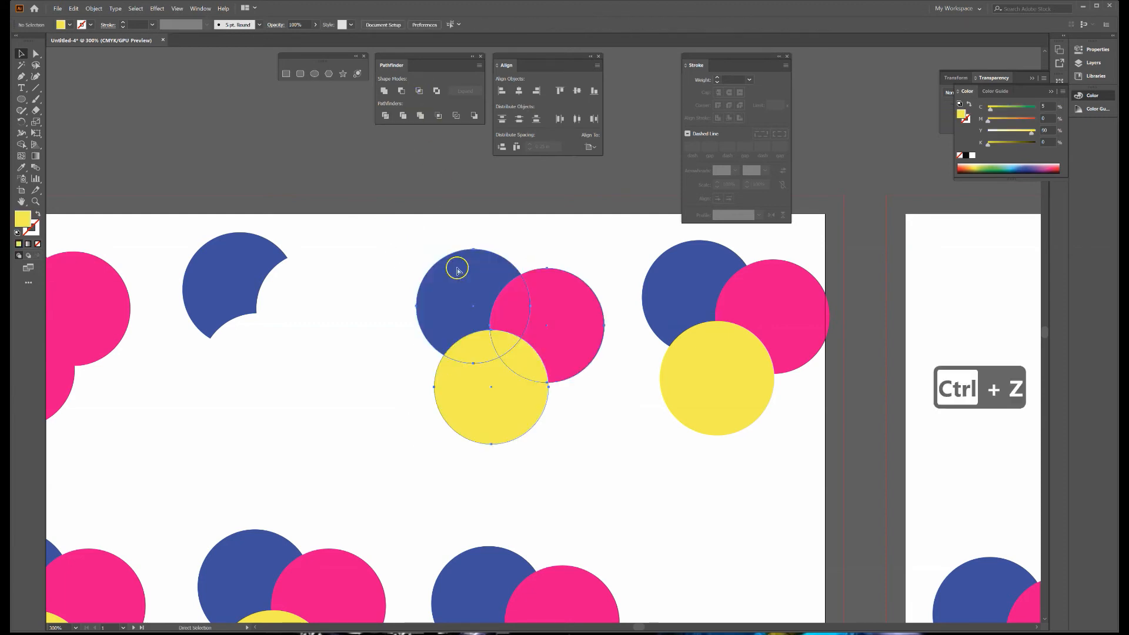
- Try intersecting only the third cluster's blue and magenta circles with Pathfinder Intersect, and undo it
click(548, 298)
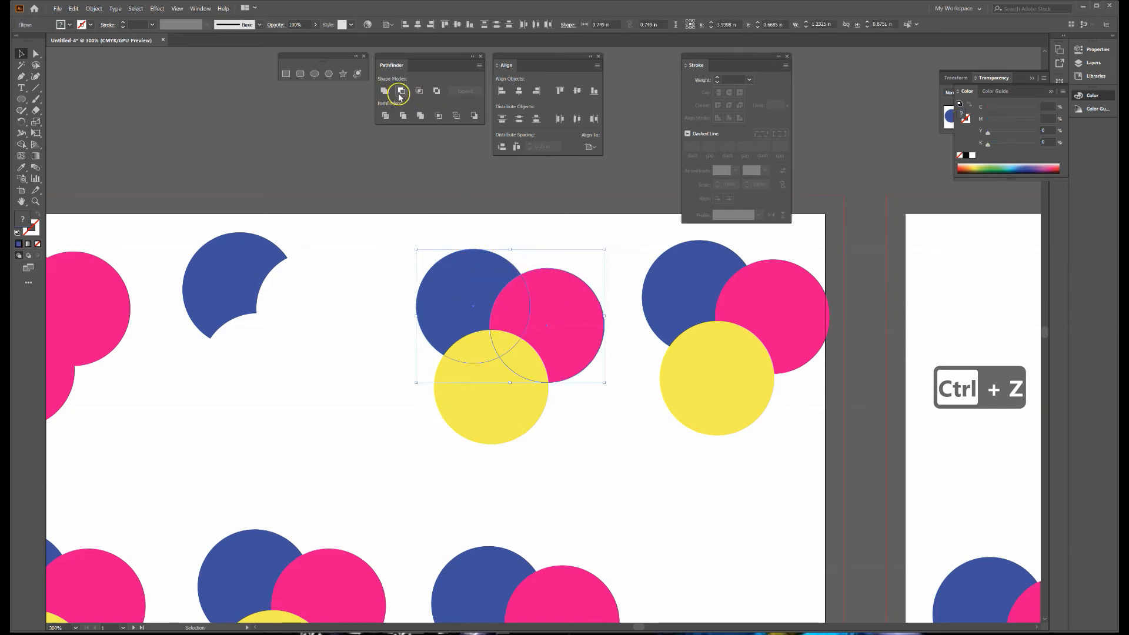
click(421, 94)
click(500, 267)
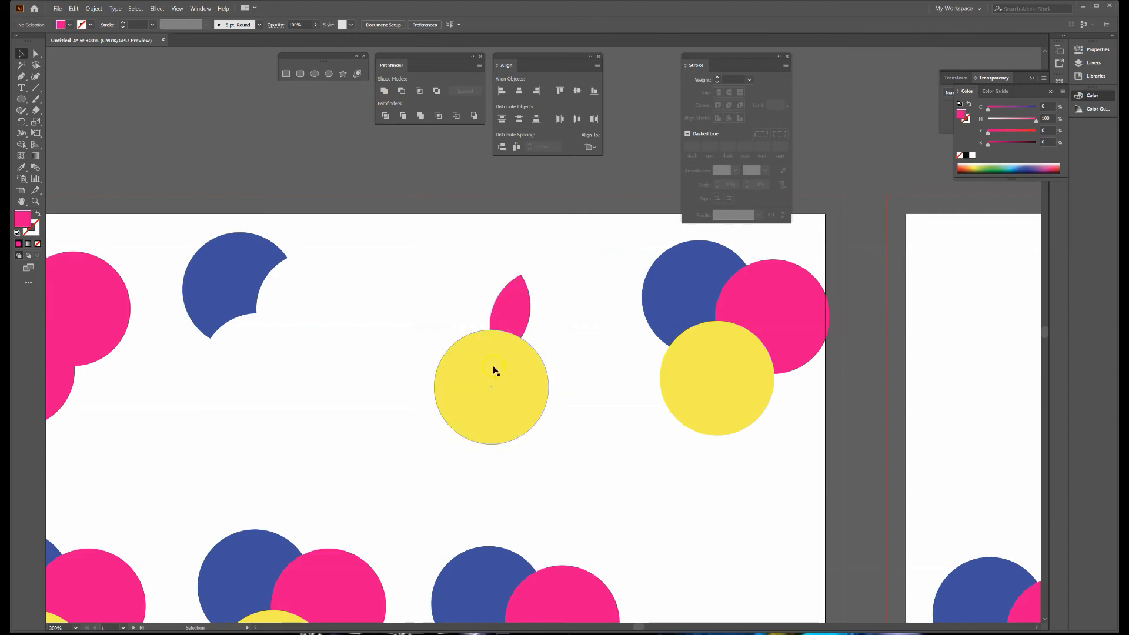
click(560, 315)
key(ctrl+z)
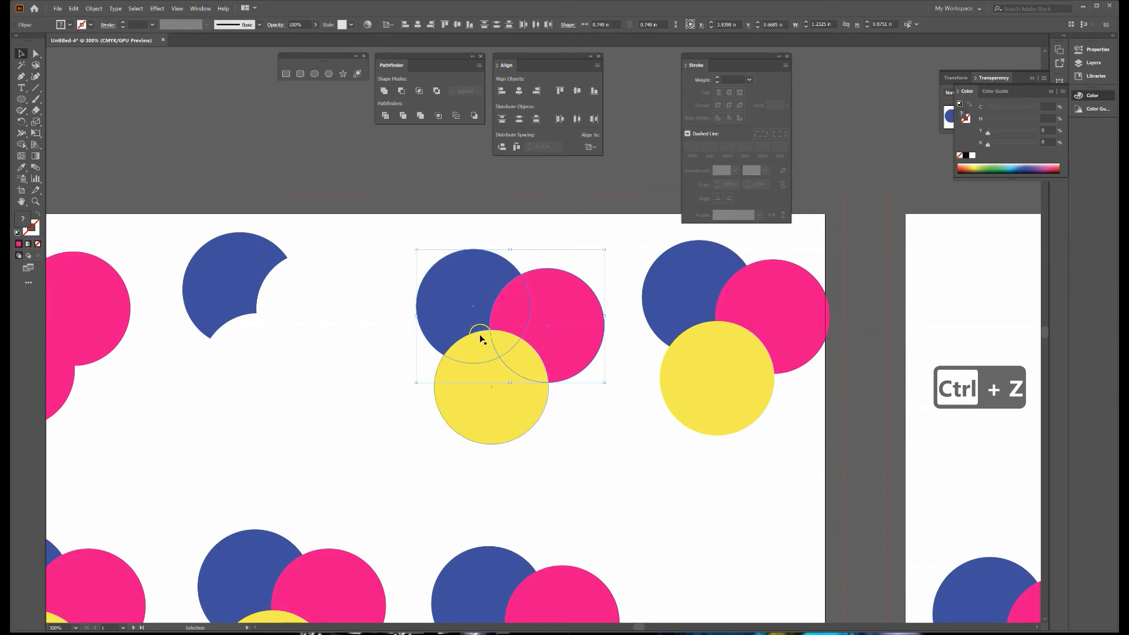
- Reduce the third cluster to the overlap shared by all three circles with Pathfinder Intersect
click(410, 238)
drag(417, 227, 547, 373)
click(420, 91)
click(416, 276)
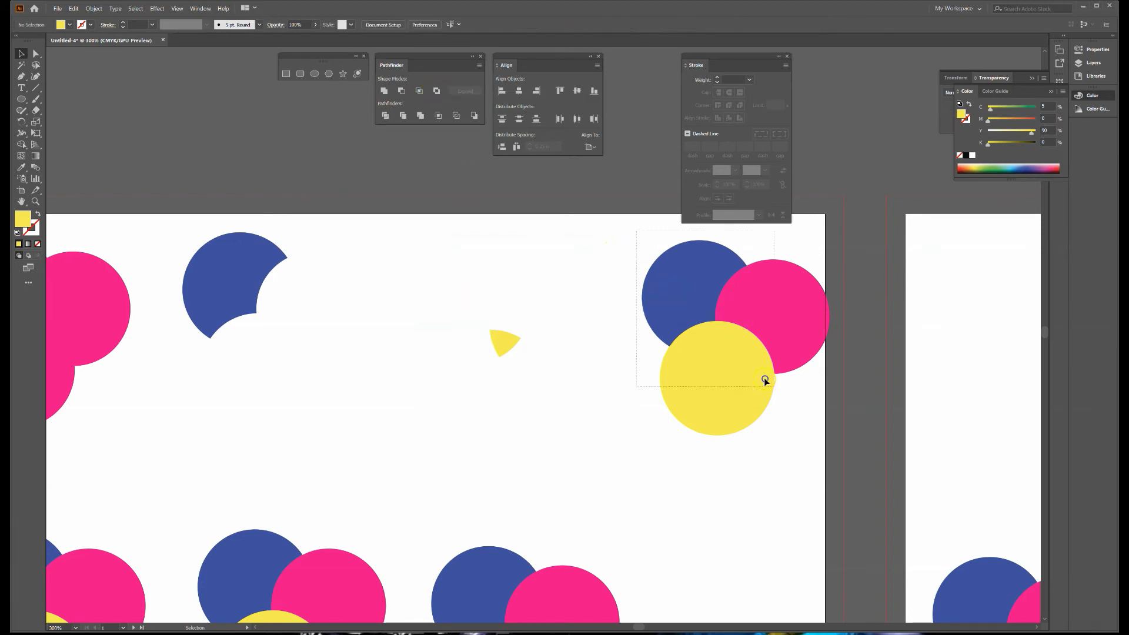
- Apply Pathfinder Exclude to the upper row's fourth cluster and move the result fully inside the artboard edge
drag(796, 411, 797, 410)
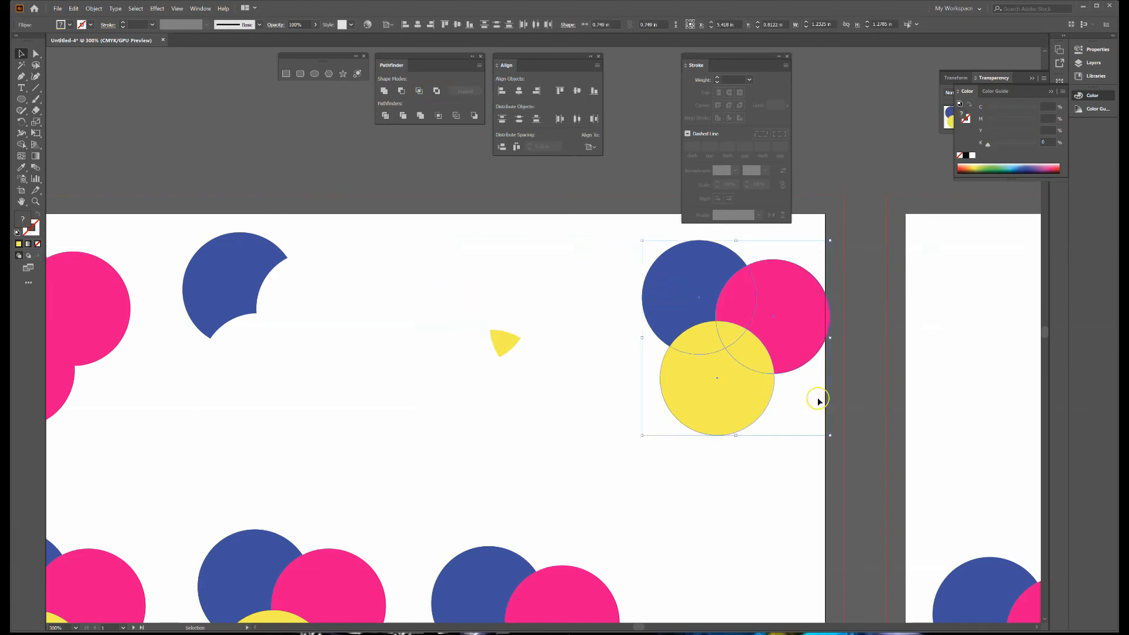
click(436, 92)
click(625, 288)
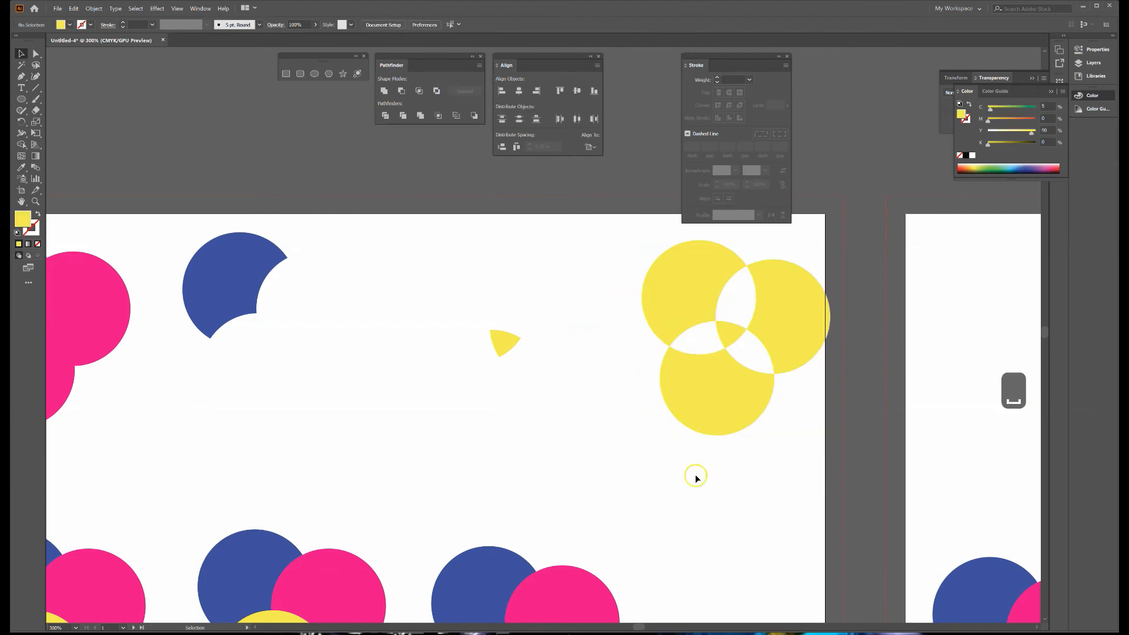
drag(695, 474, 508, 442)
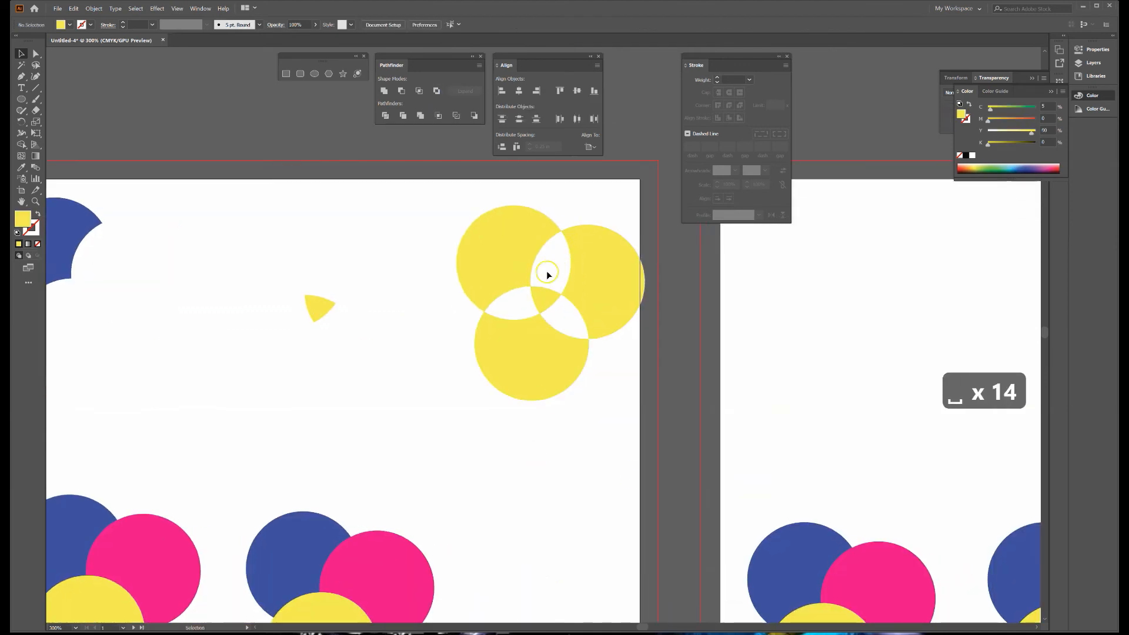
drag(595, 254, 571, 275)
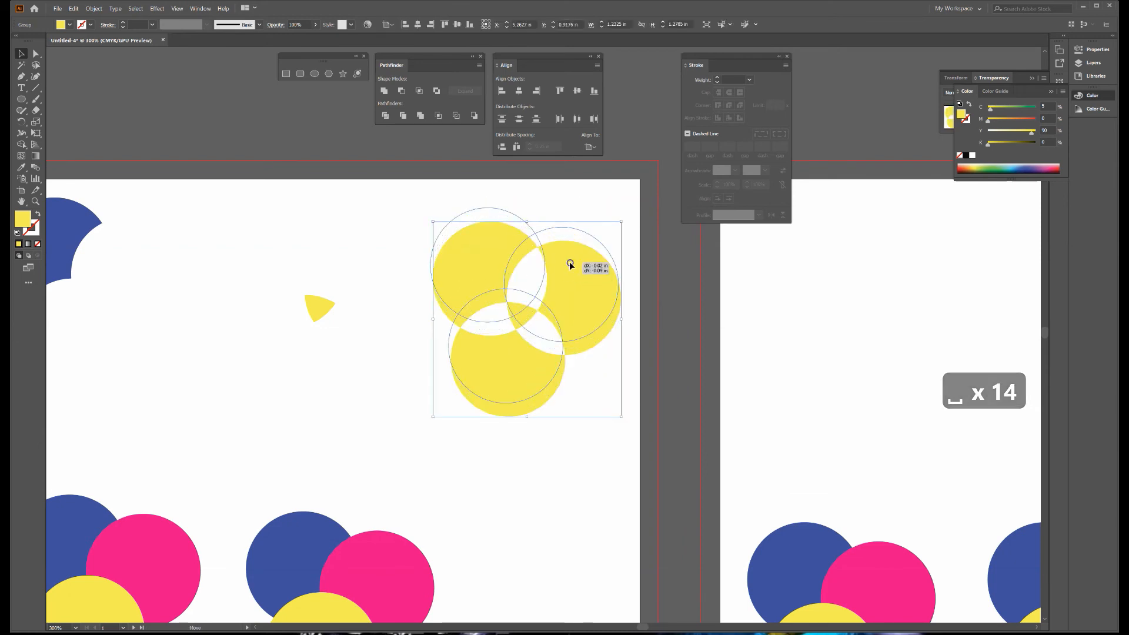
click(538, 445)
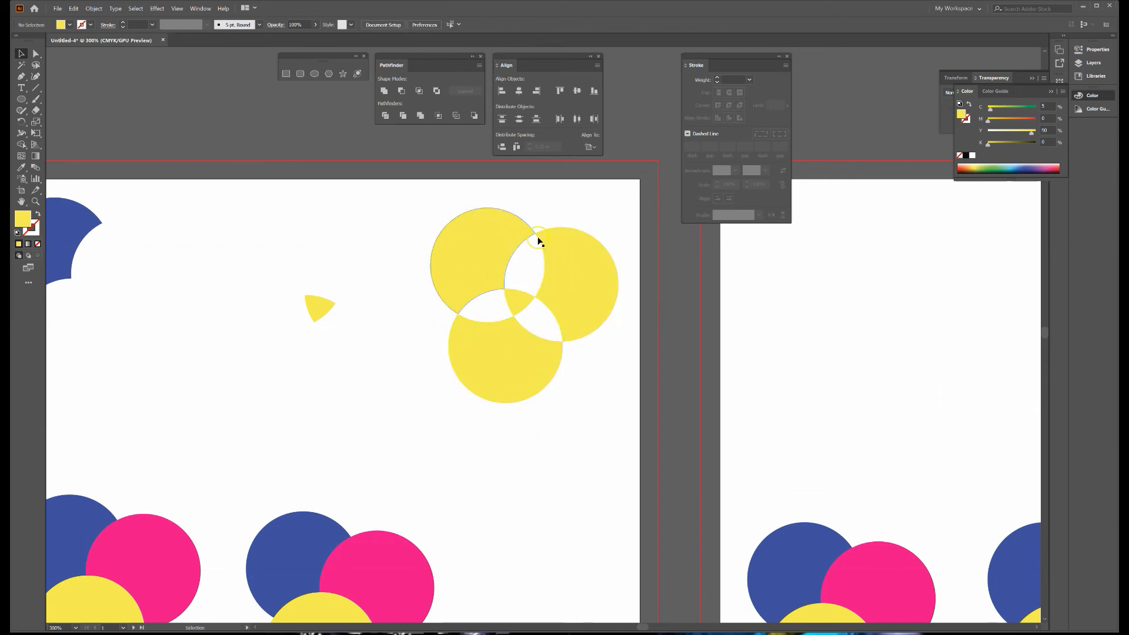
- Split the lower row's first cluster with Pathfinder Divide and ungroup the resulting pieces
key(space)
drag(327, 468, 640, 361)
drag(348, 356, 483, 318)
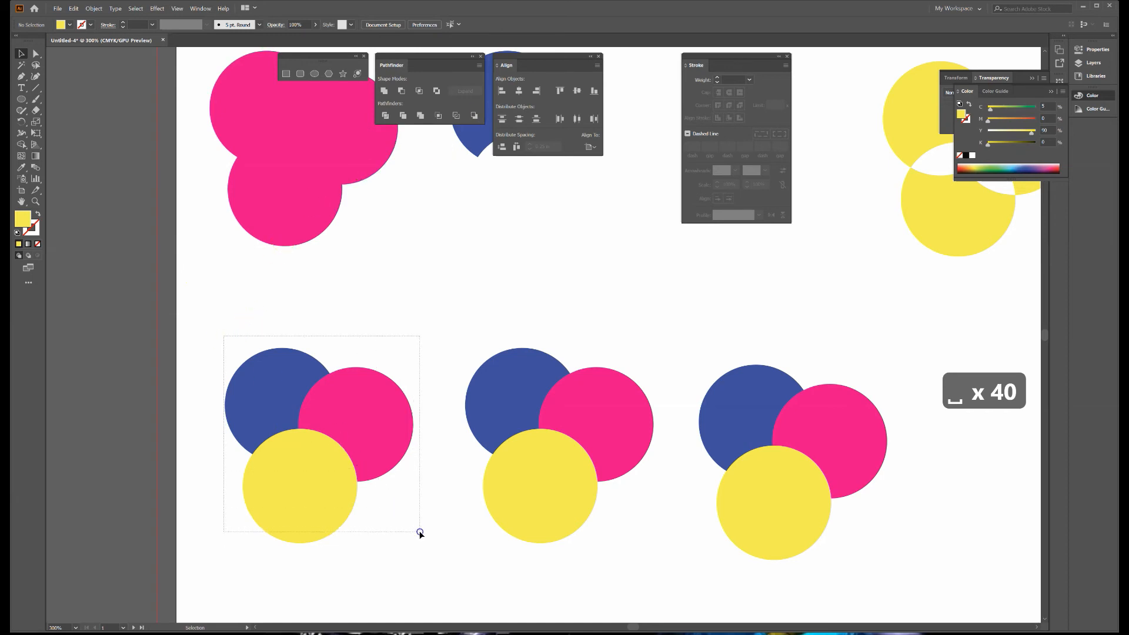
drag(420, 533, 411, 528)
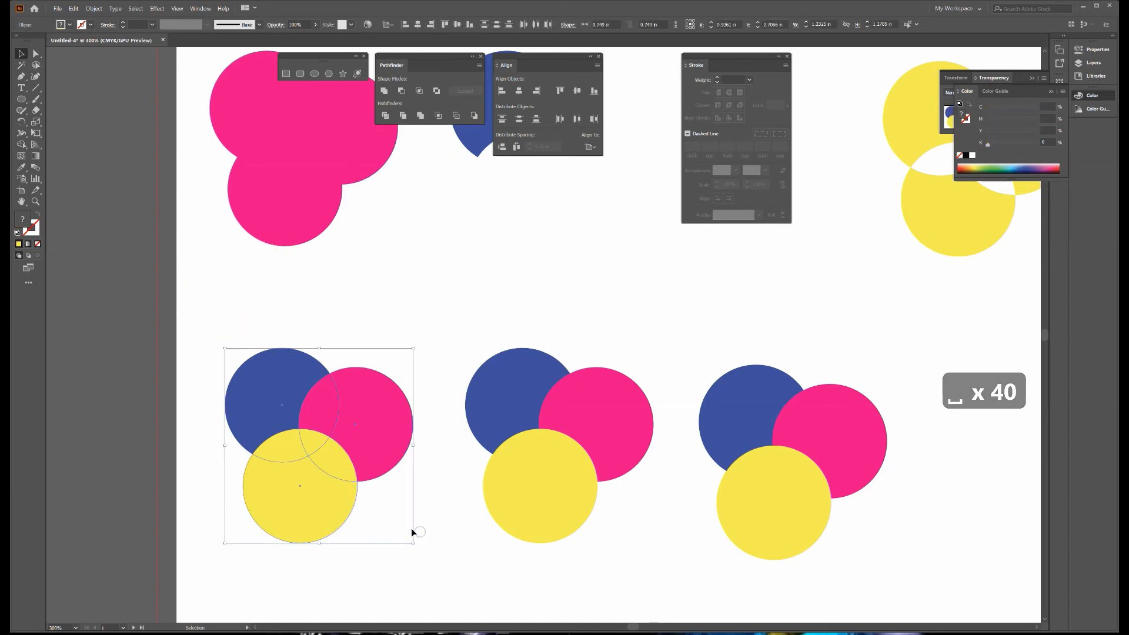
click(387, 117)
click(355, 319)
click(352, 435)
right_click(374, 400)
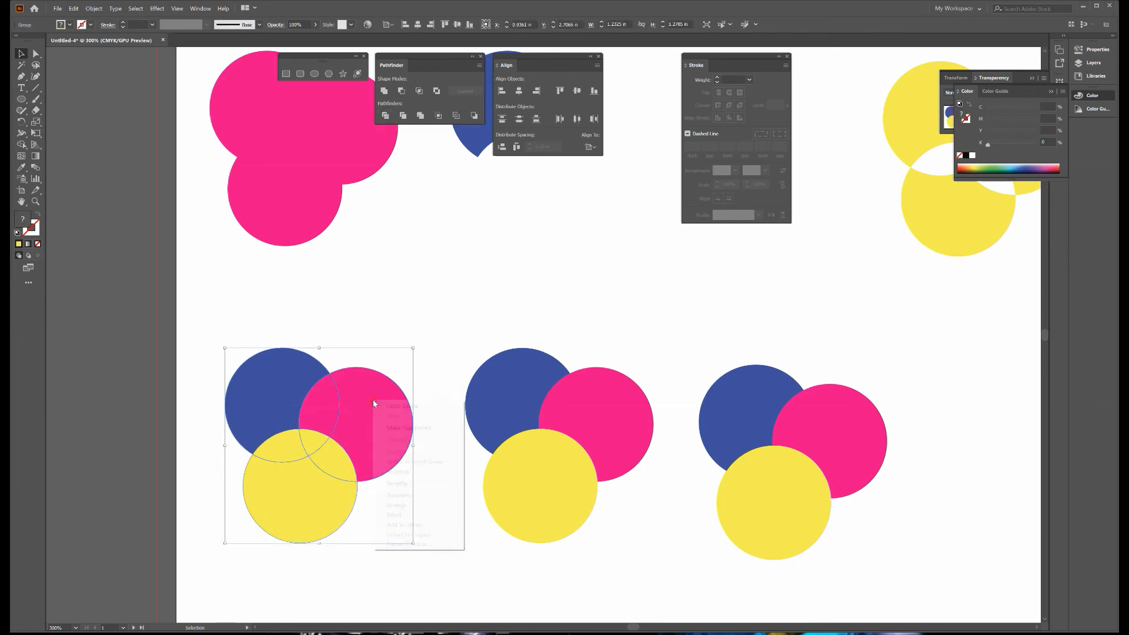
click(403, 472)
click(427, 477)
- Pull the divided cluster's magenta, blue and yellow pieces apart so each overlap piece stands alone
drag(375, 411, 406, 384)
drag(315, 386, 288, 362)
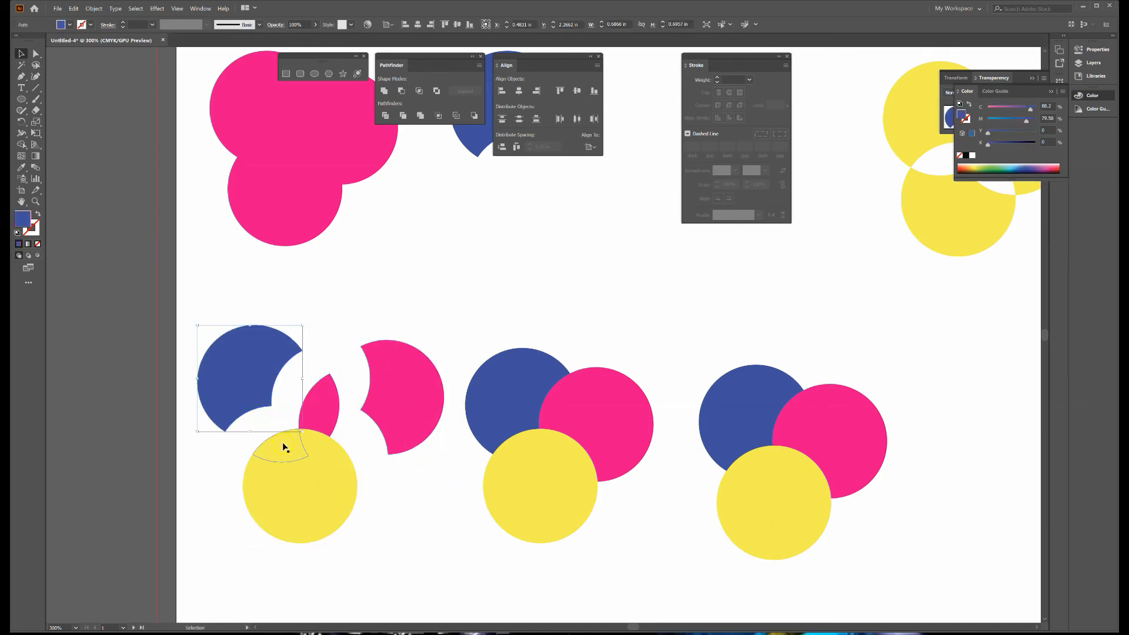
drag(232, 454, 290, 520)
drag(336, 463, 359, 488)
drag(318, 437, 338, 392)
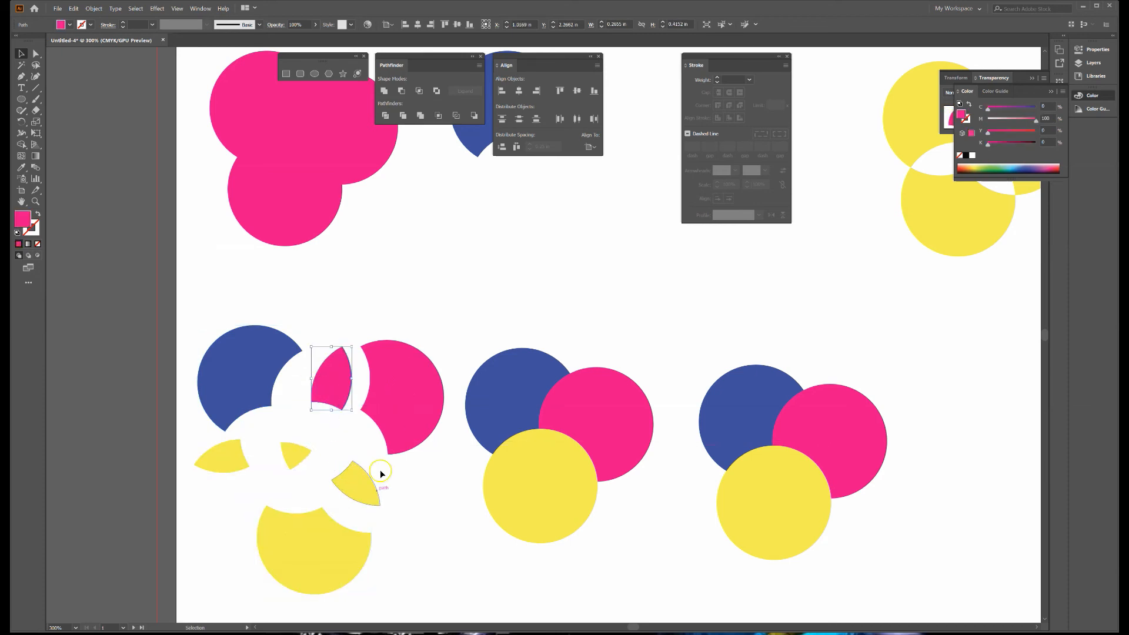
- Rearrange the divided pieces into the original three-circle layout with narrow white gaps between them
key(space)
drag(451, 529, 310, 489)
drag(270, 396, 258, 400)
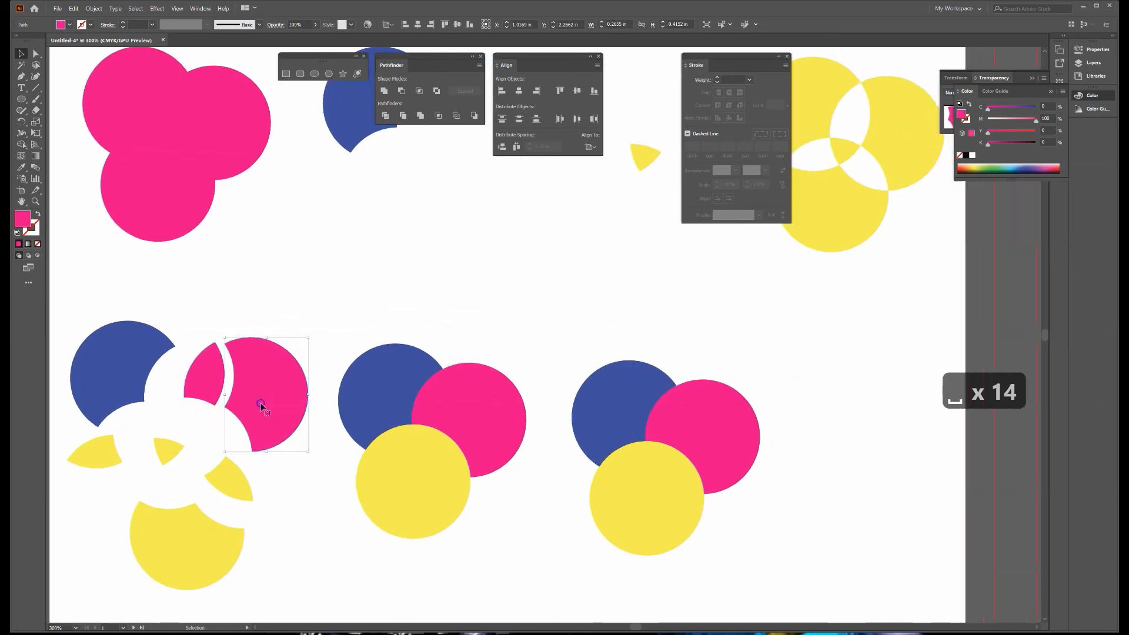
drag(155, 352, 179, 347)
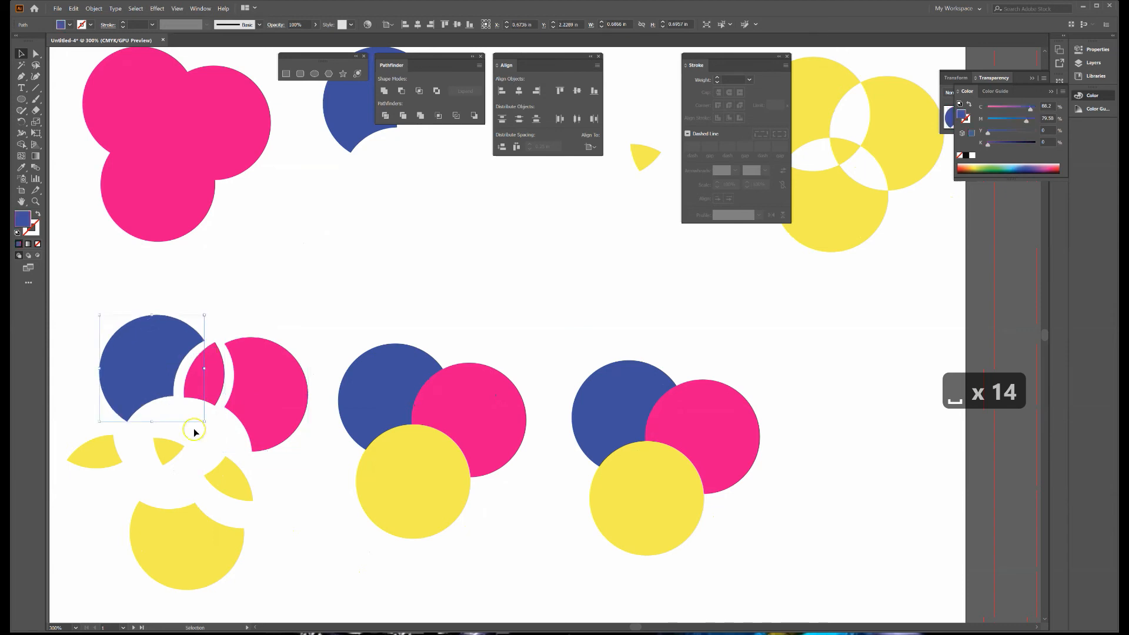
drag(175, 448, 198, 415)
drag(213, 479, 221, 441)
drag(115, 442, 157, 410)
drag(195, 538, 190, 473)
click(245, 527)
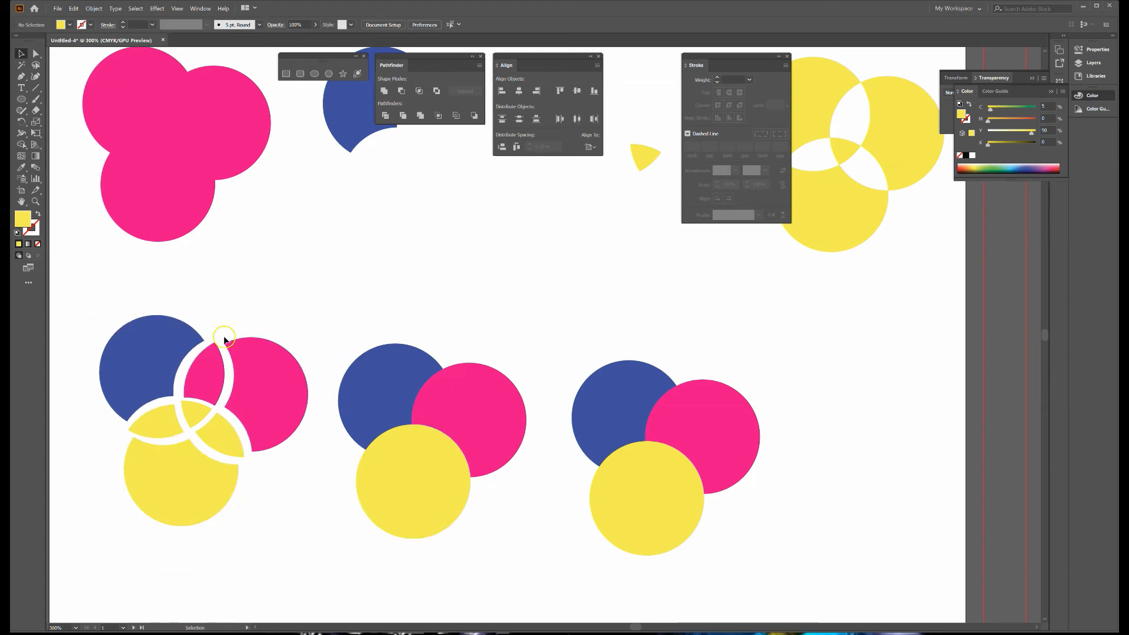
- Apply Pathfinder Trim to the lower row's second cluster and ungroup the result
click(383, 387)
click(353, 310)
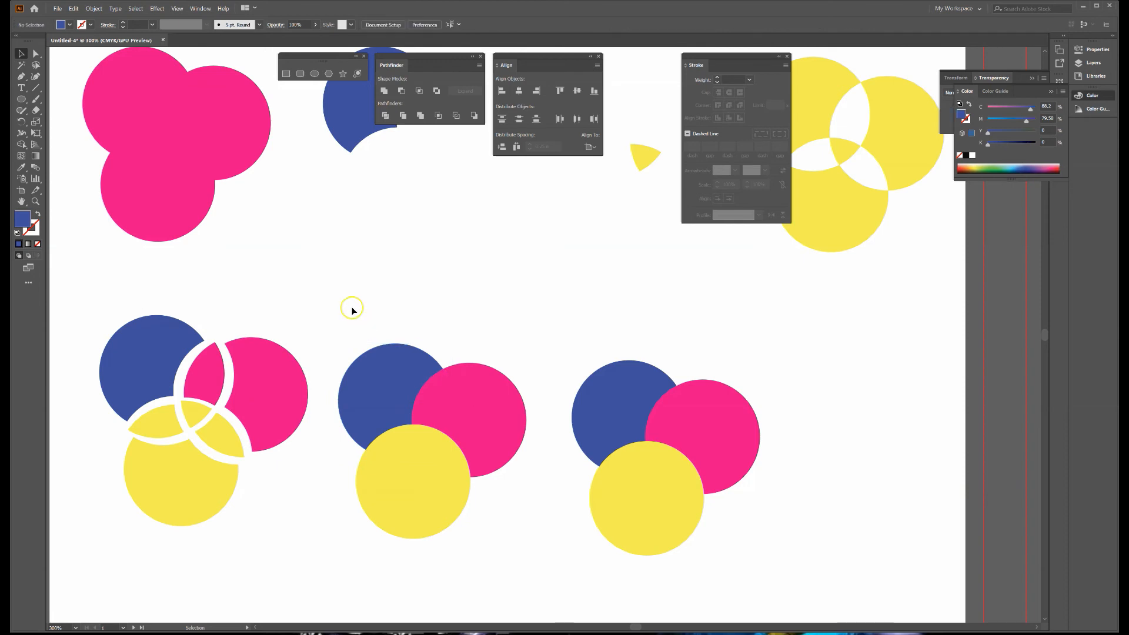
drag(487, 492, 500, 501)
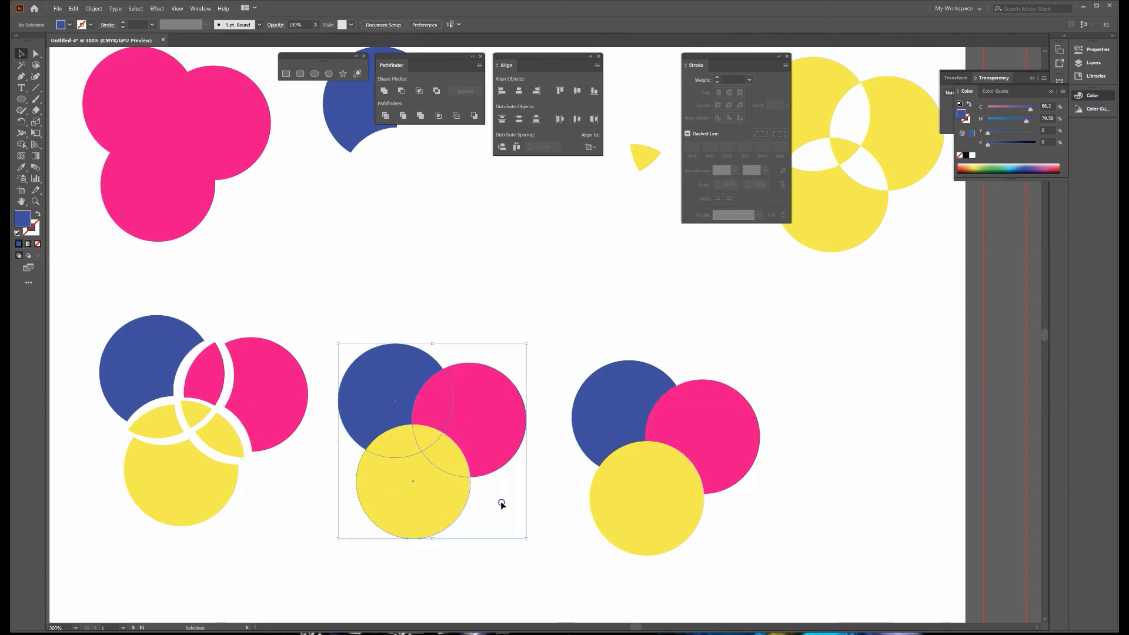
click(424, 364)
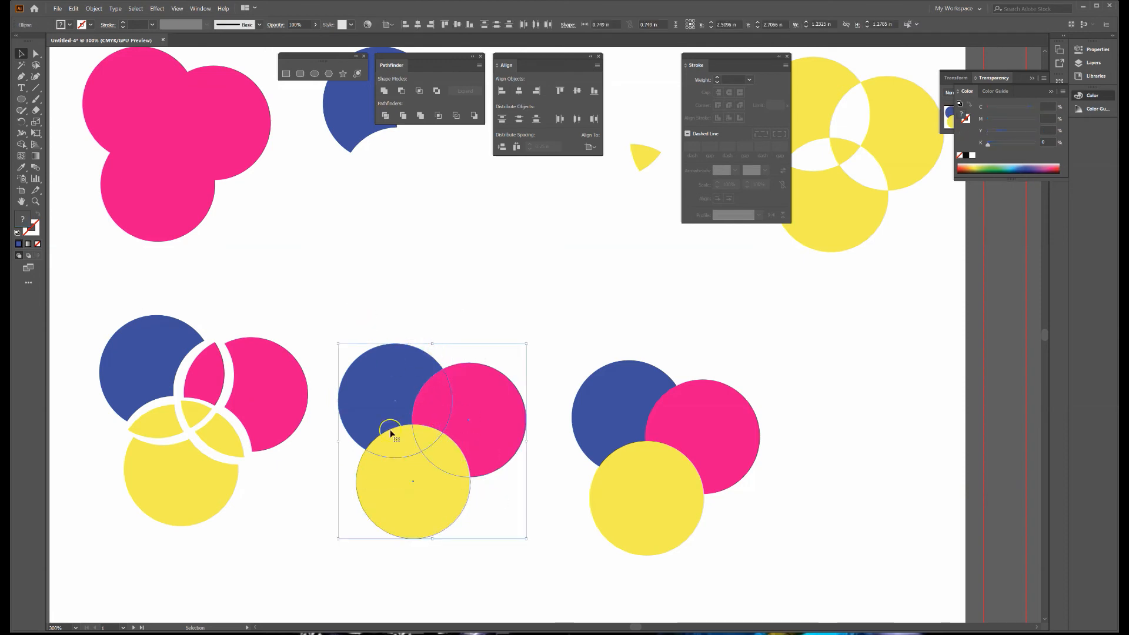
click(403, 117)
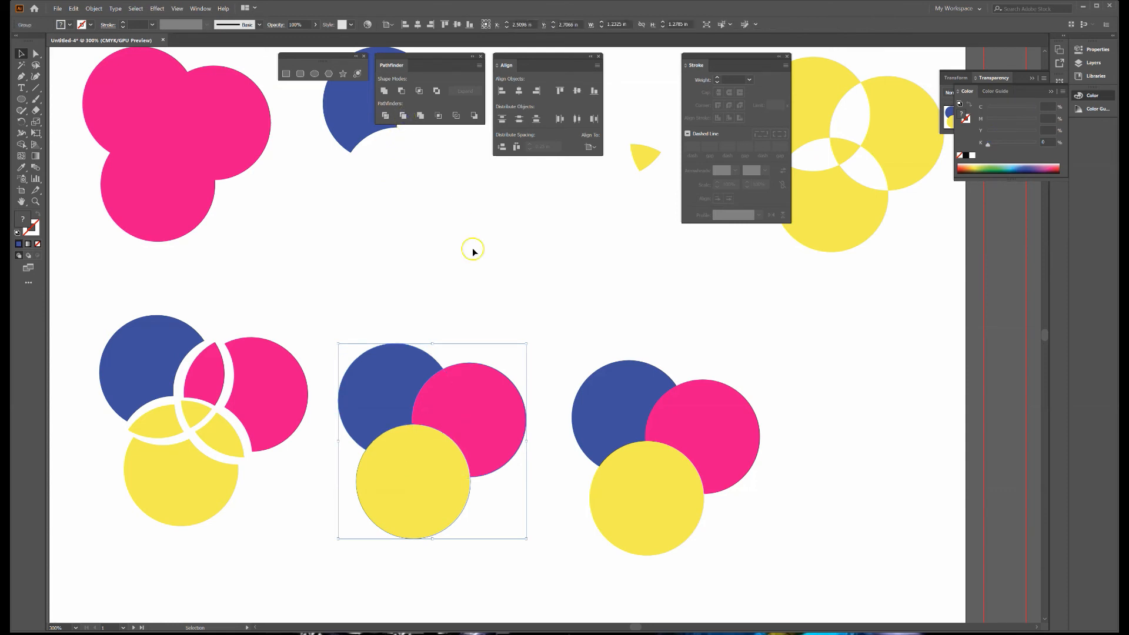
drag(499, 391, 521, 424)
right_click(497, 400)
click(520, 472)
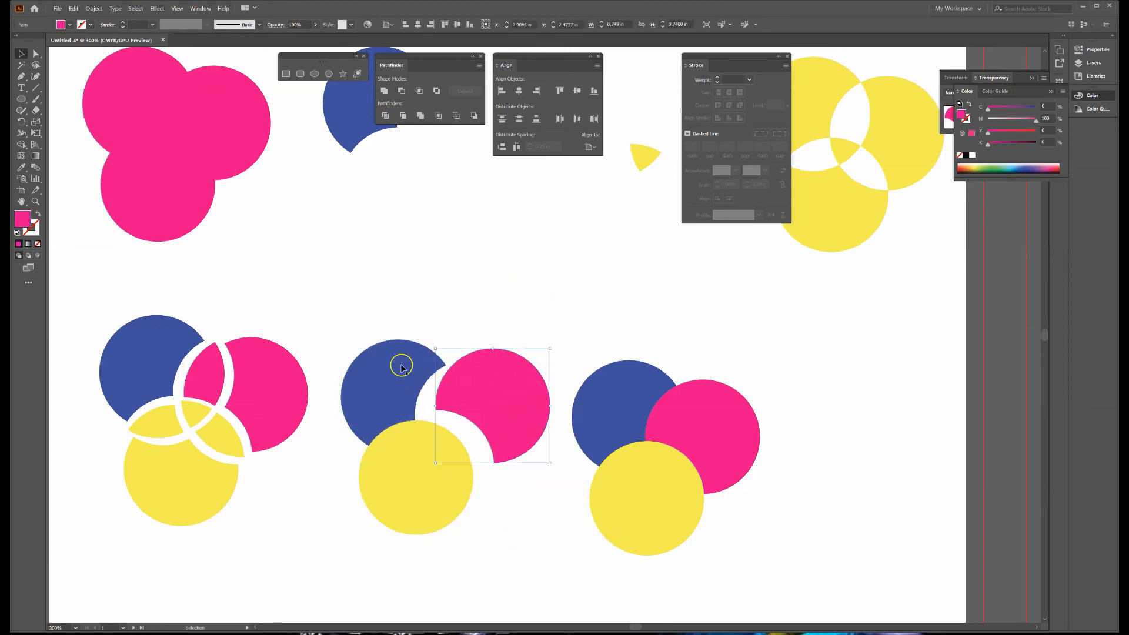
- Spread the trimmed blue, magenta and yellow pieces apart and bring them back together with narrow gaps
drag(401, 365, 383, 330)
drag(399, 456, 382, 483)
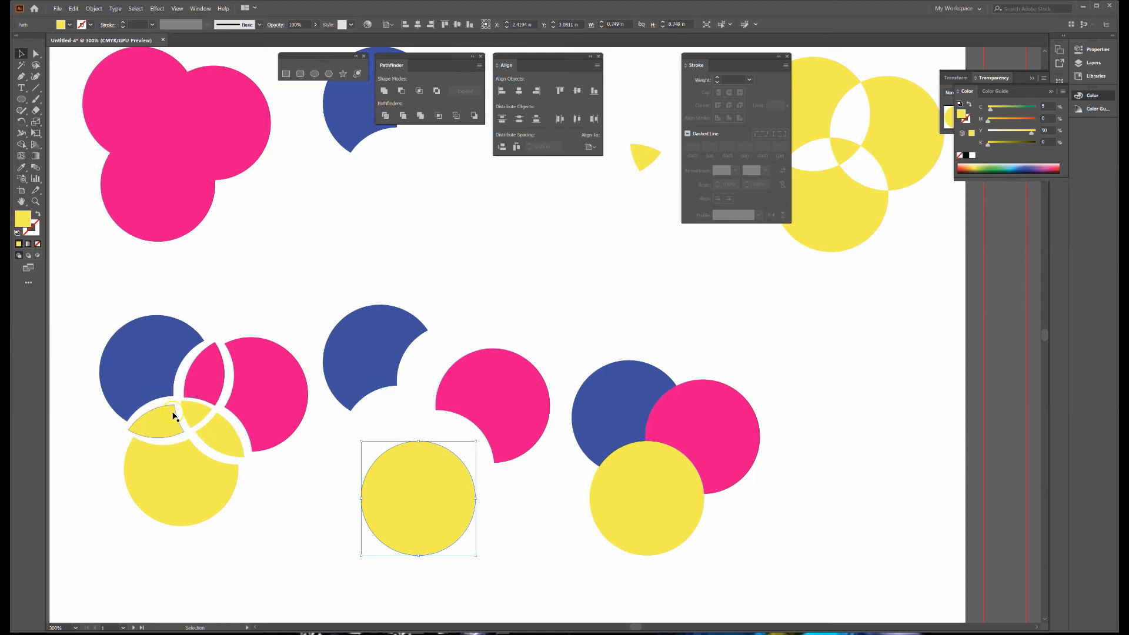
drag(373, 361, 388, 412)
drag(488, 419, 477, 444)
click(530, 383)
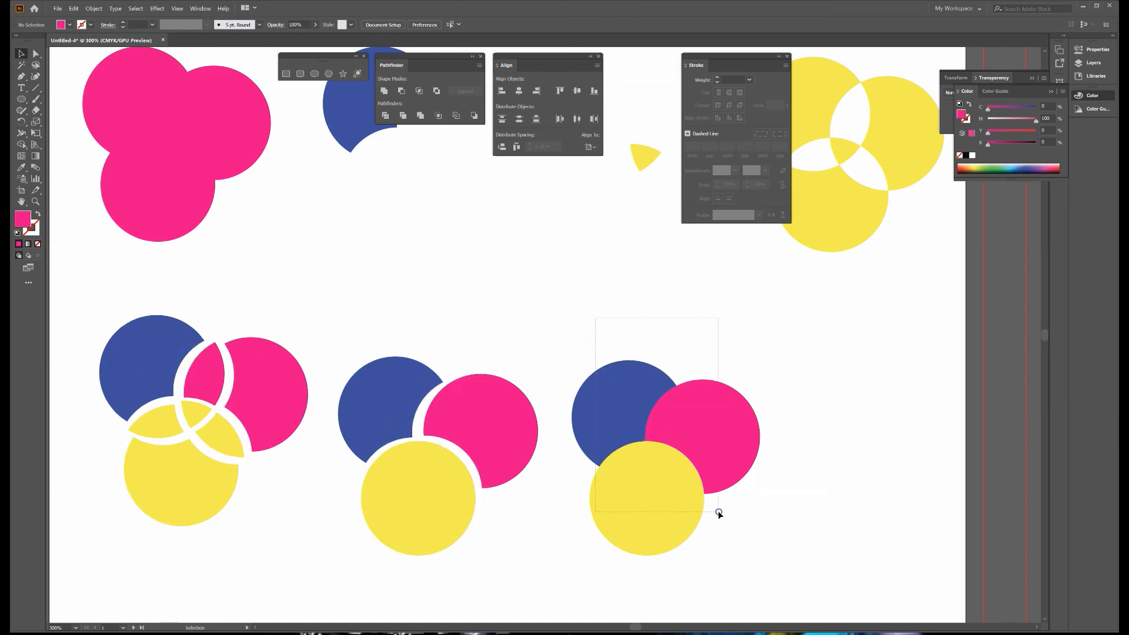
- Apply Pathfinder Merge to the lower row's third three-circle cluster, shift it slightly up, and ungroup the result
drag(718, 510, 718, 511)
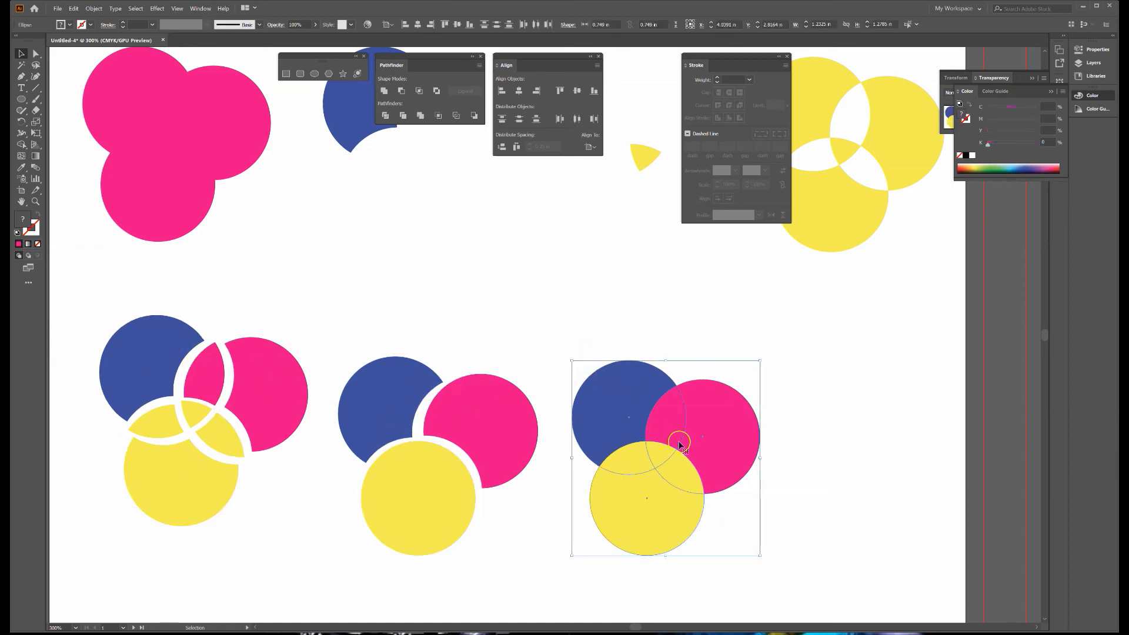
click(420, 116)
click(583, 289)
drag(689, 357, 653, 389)
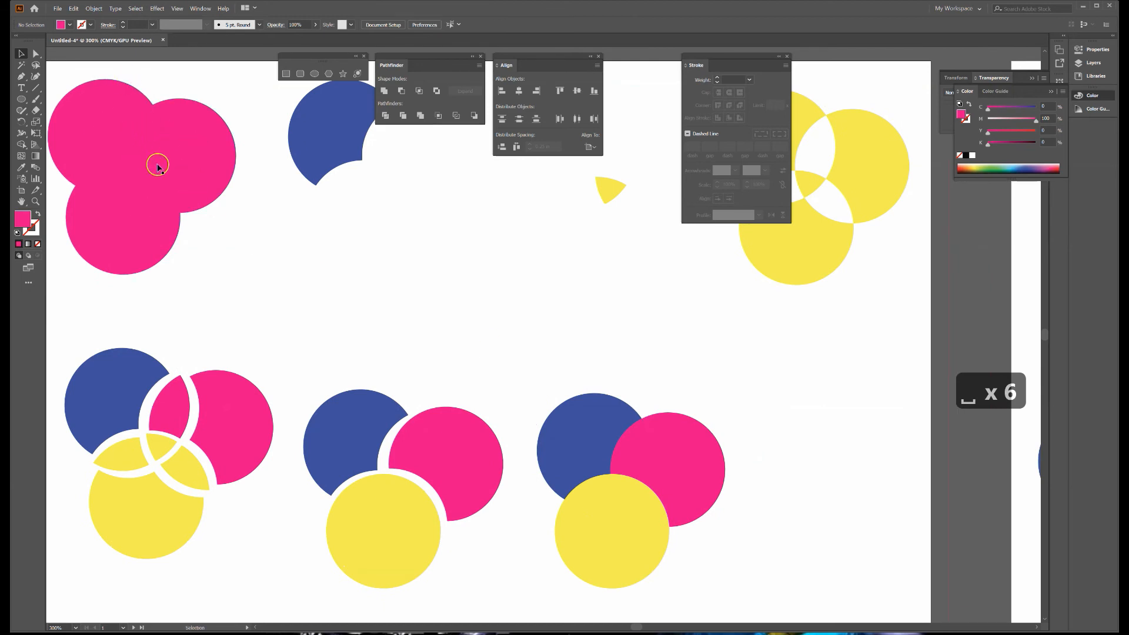
click(570, 465)
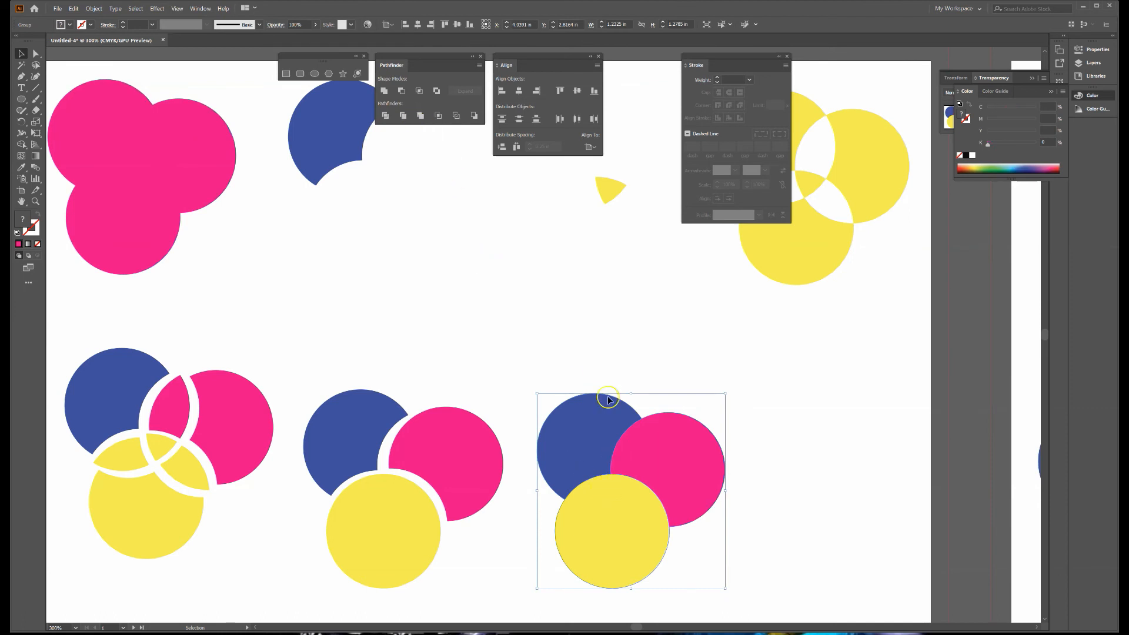
drag(665, 457, 655, 394)
right_click(668, 450)
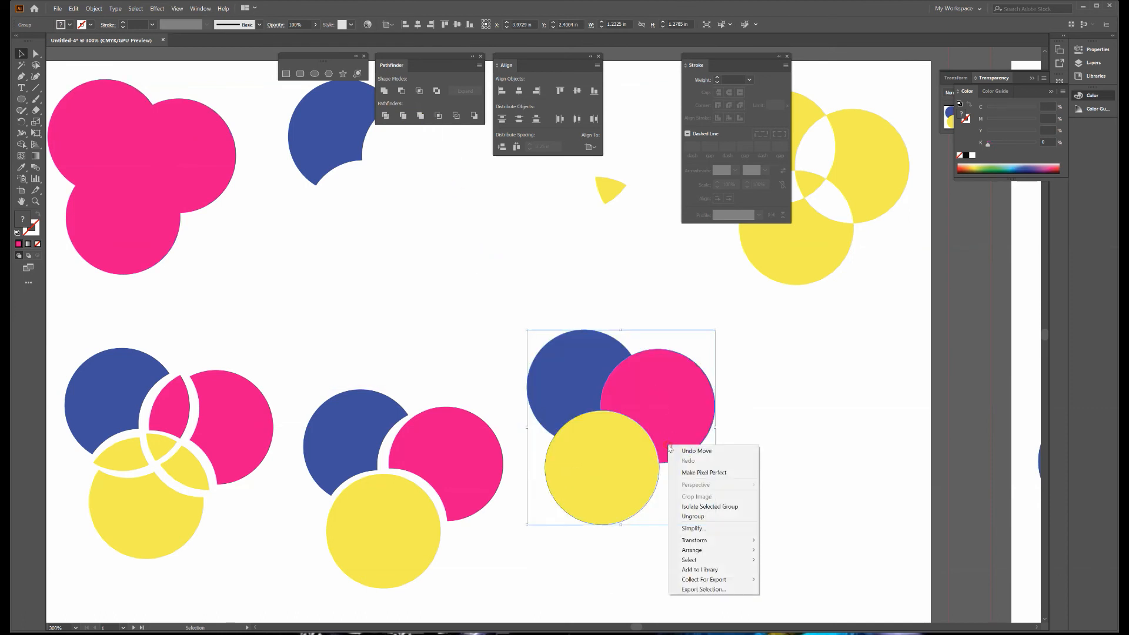
click(688, 517)
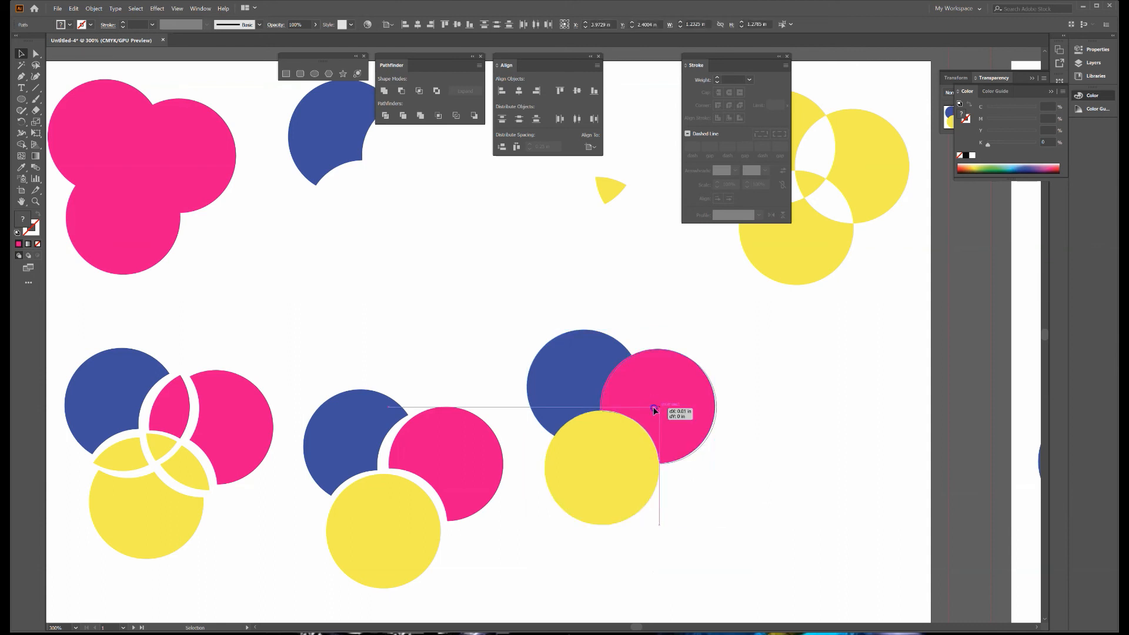
- Try spreading the merged magenta, yellow and blue pieces apart, and undo the moves
drag(660, 408, 713, 436)
drag(602, 471, 624, 514)
drag(570, 393, 550, 379)
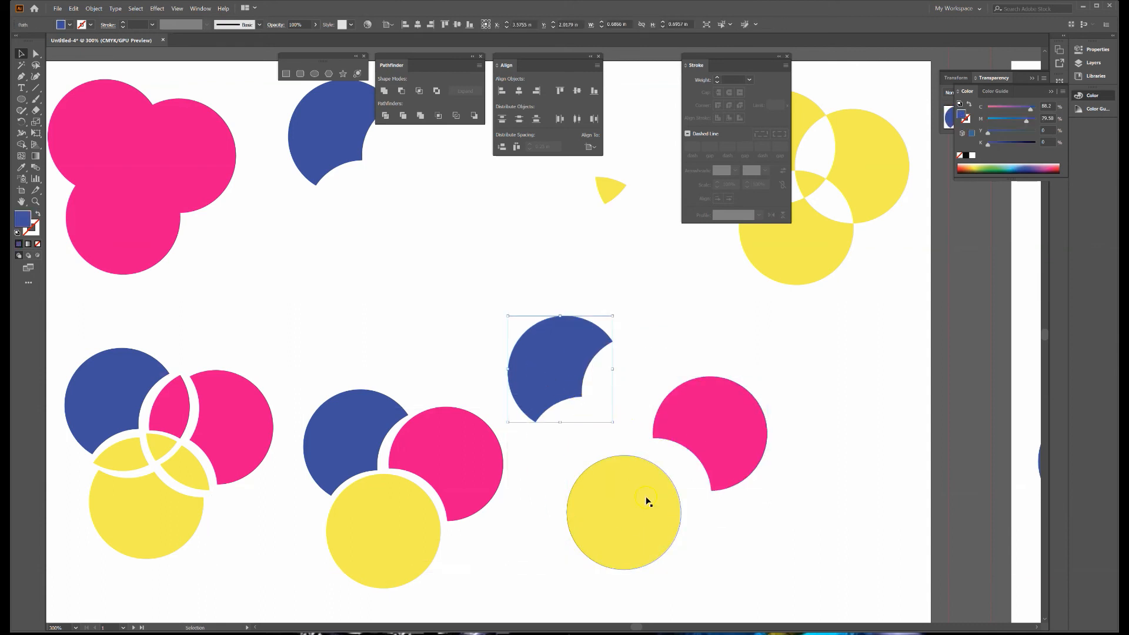
key(ctrl+z)
key(ctrl+z)
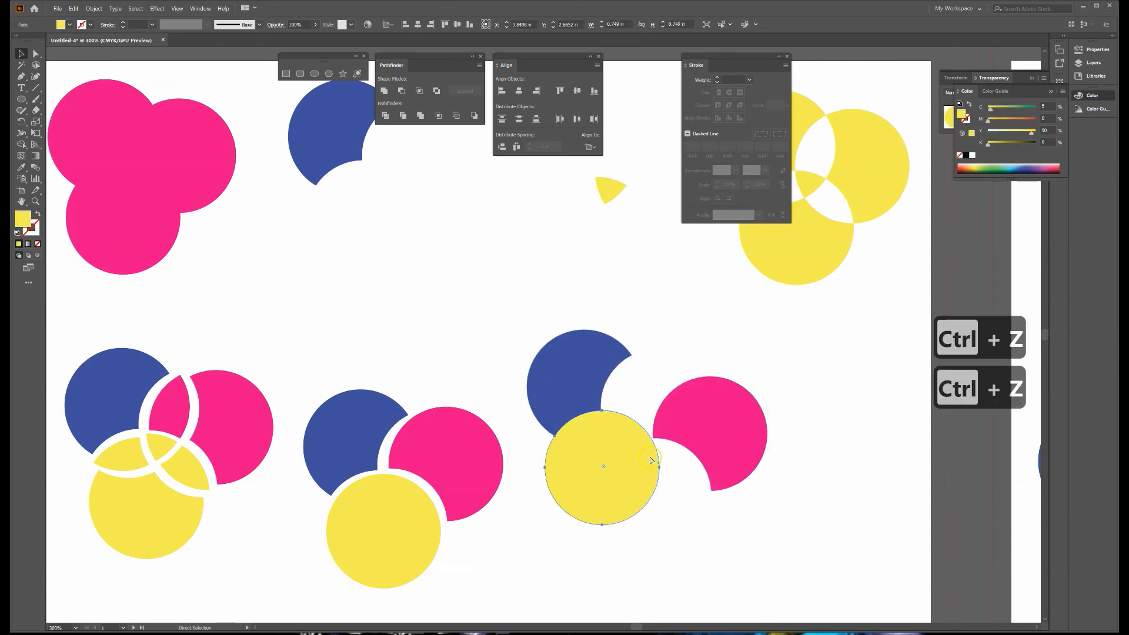
key(ctrl+z)
- Select all three merged pieces and move them down together, roughly level with the lower row's second cluster
drag(670, 481, 582, 329)
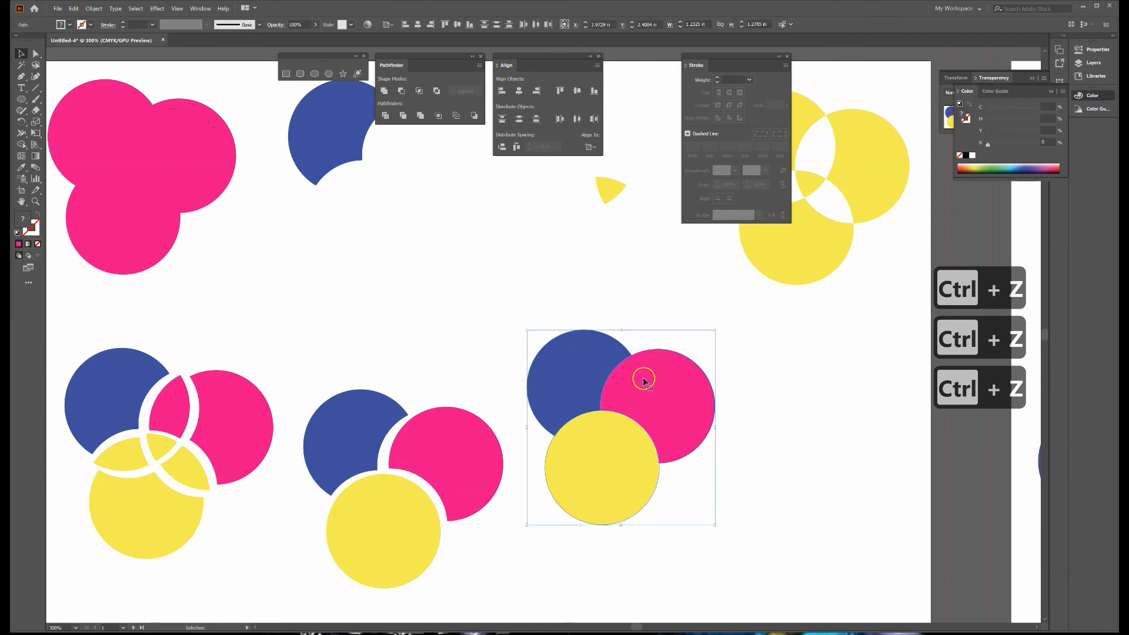
drag(609, 430, 621, 483)
click(689, 381)
right_click(693, 467)
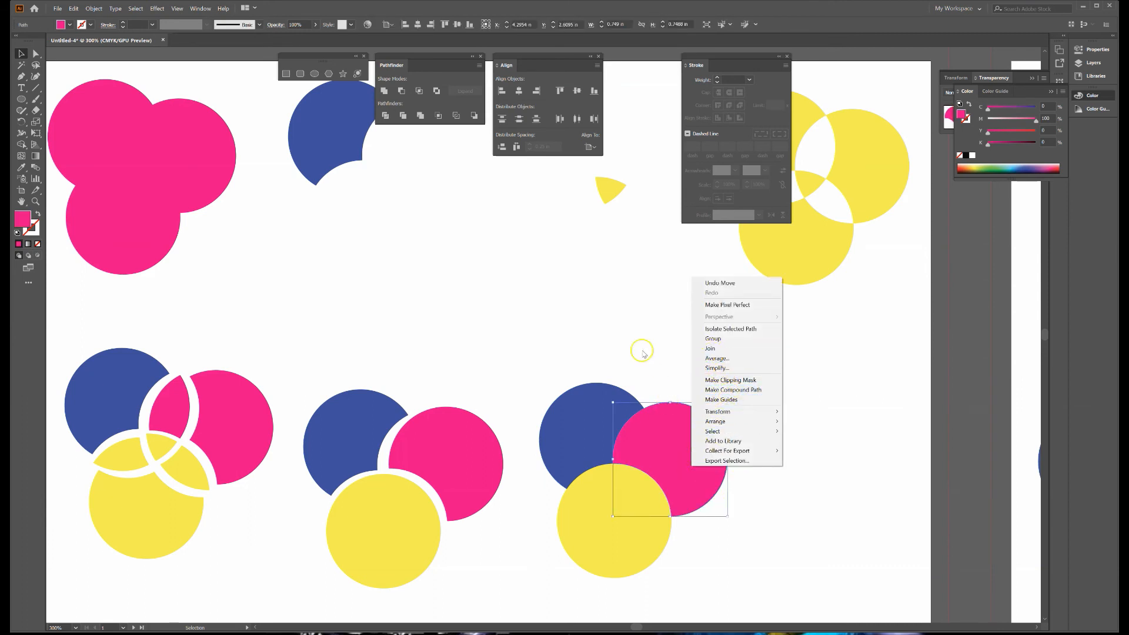
click(578, 357)
right_click(643, 508)
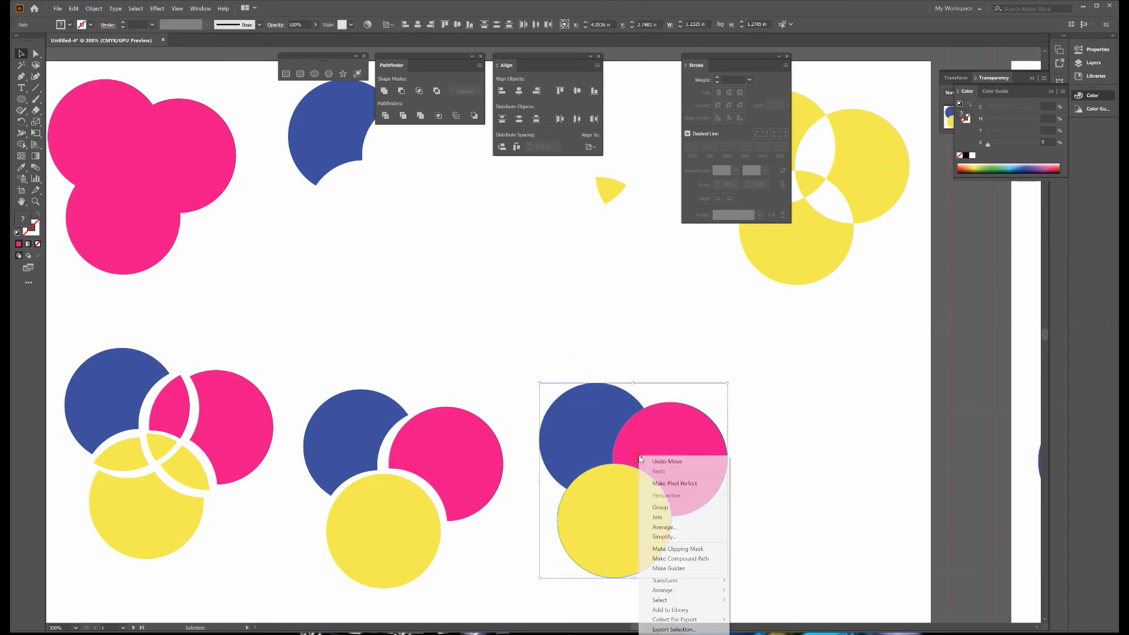
click(716, 451)
- Nudge the merged magenta, yellow and blue pieces into a three-circle layout with narrow white gaps between them
drag(715, 450, 736, 447)
drag(639, 499, 641, 506)
drag(578, 423, 576, 418)
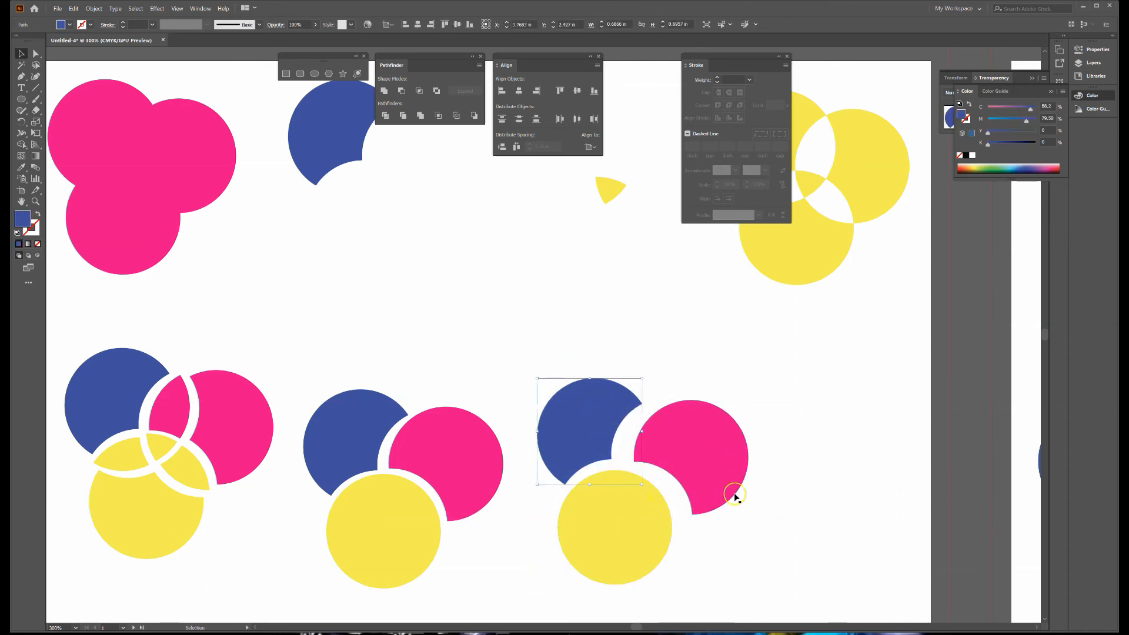
click(759, 505)
drag(732, 472, 700, 468)
drag(644, 509, 644, 504)
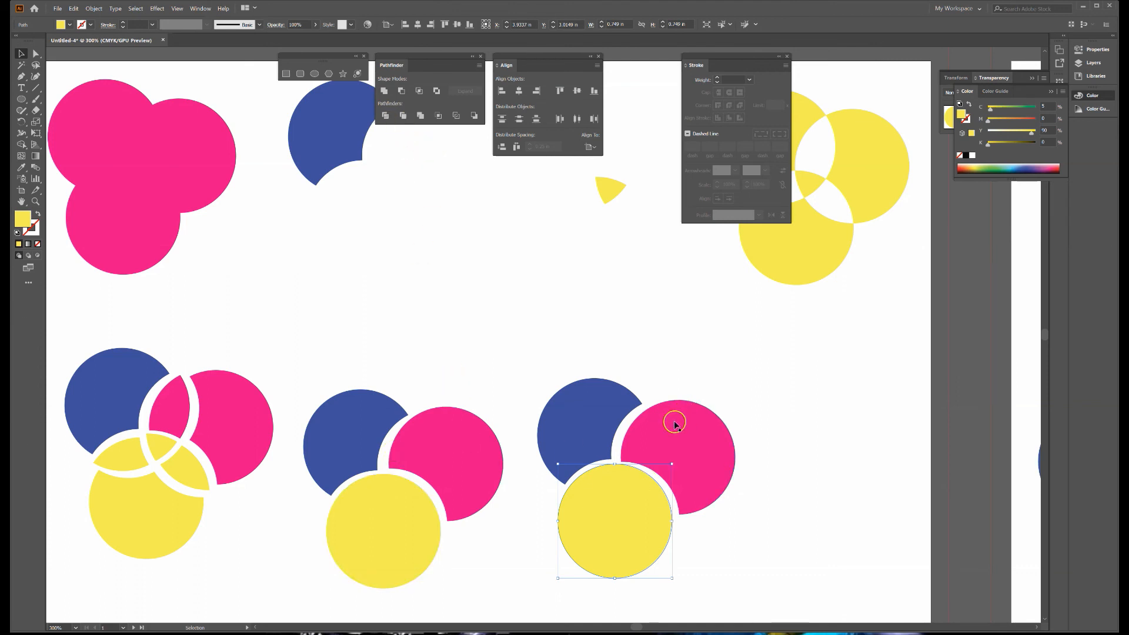
- Try Pathfinder Crop on the second artboard's first cluster with the yellow circle in front, and undo it
drag(836, 432, 314, 398)
drag(627, 372, 352, 355)
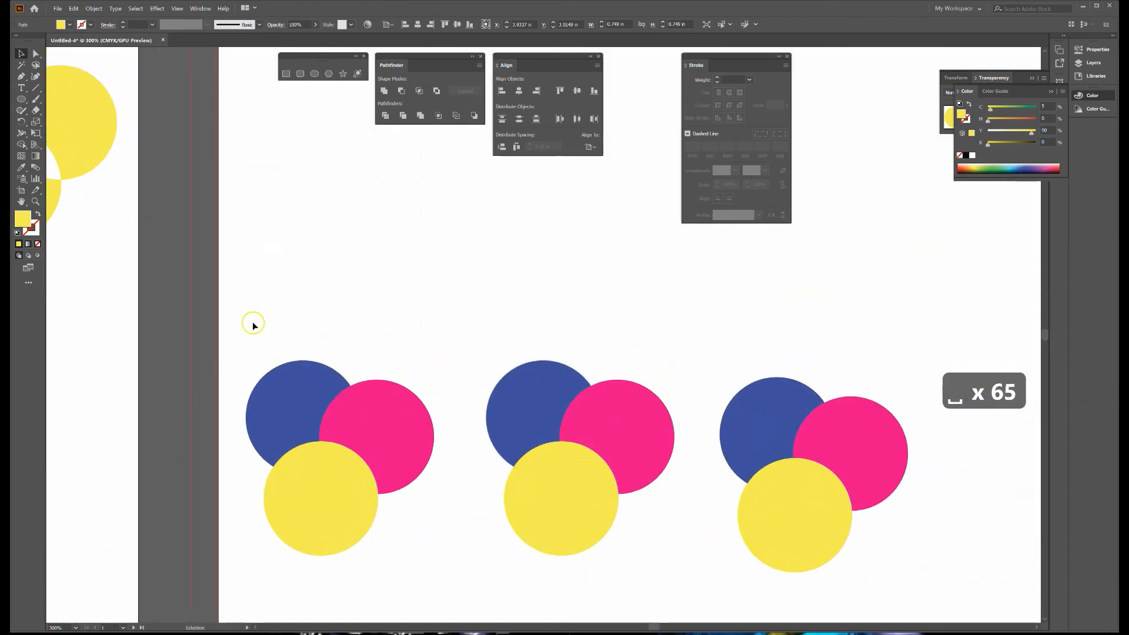
click(365, 482)
click(441, 115)
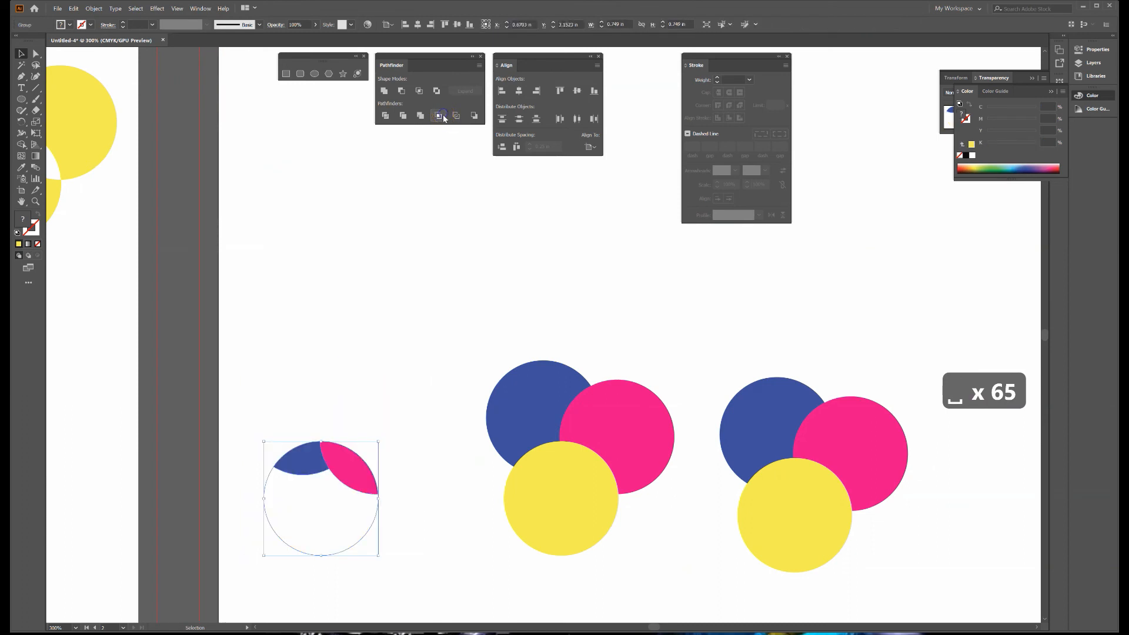
click(403, 340)
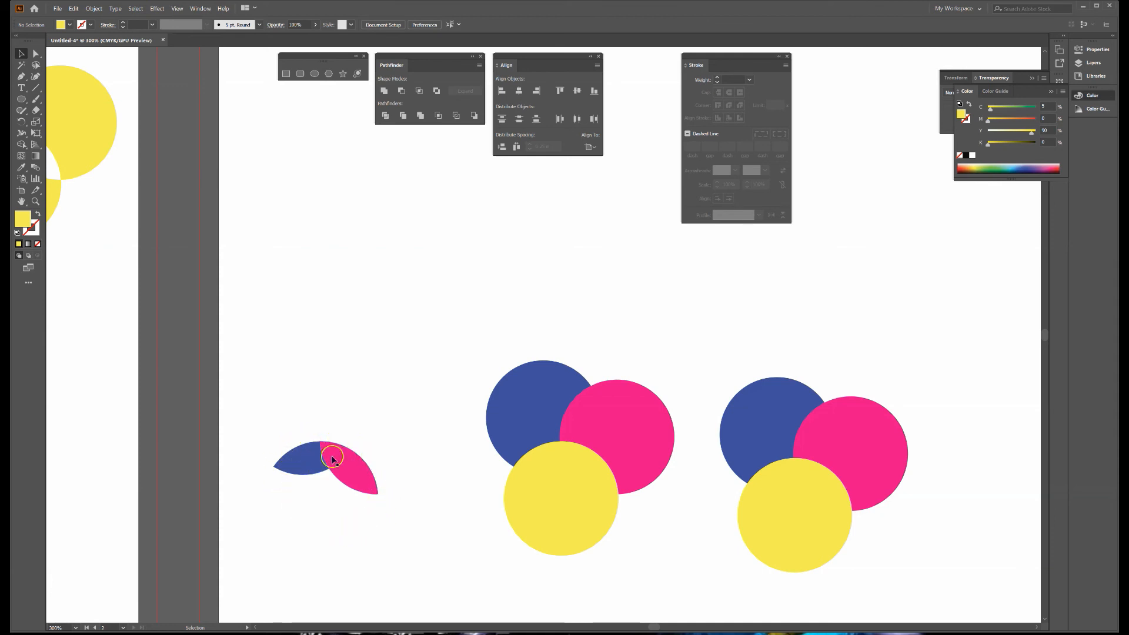
key(ctrl+z)
key(ctrl+z)
- Bring the first cluster's magenta circle in front of the yellow one and apply Pathfinder Crop to all three circles
click(399, 415)
right_click(399, 414)
mouse_move(446, 556)
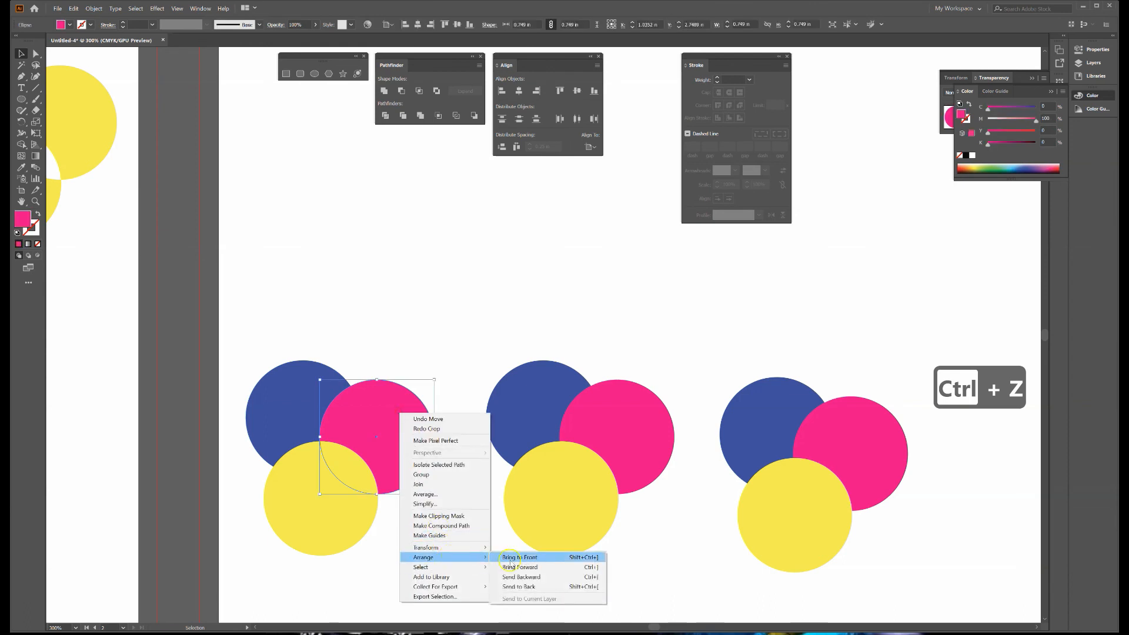
click(536, 567)
click(498, 566)
drag(292, 344, 387, 478)
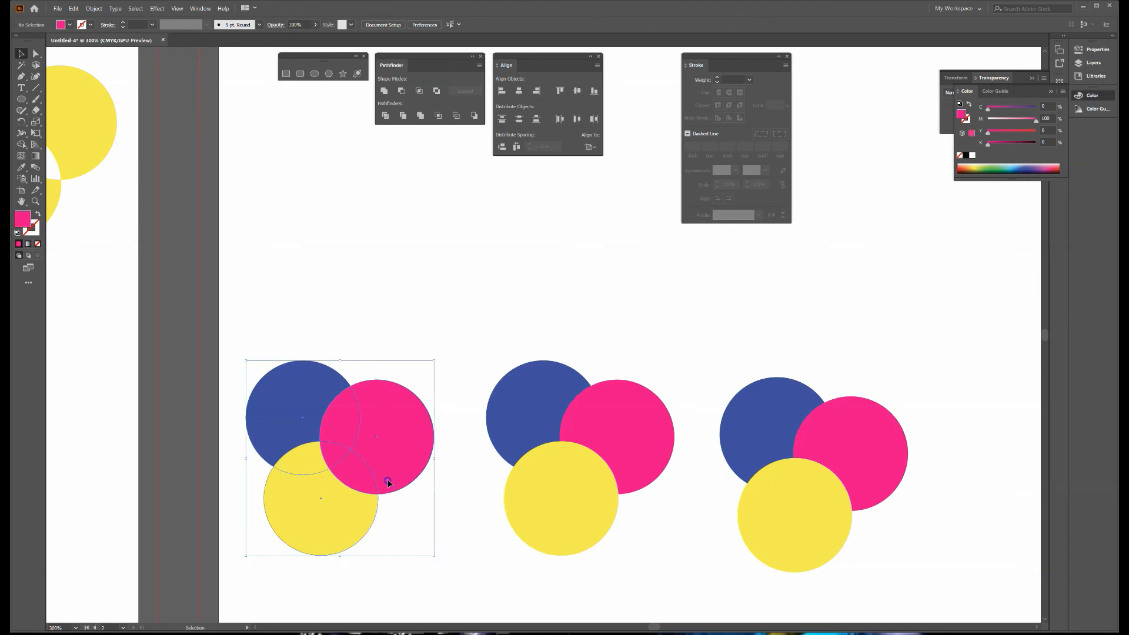
click(452, 117)
click(379, 377)
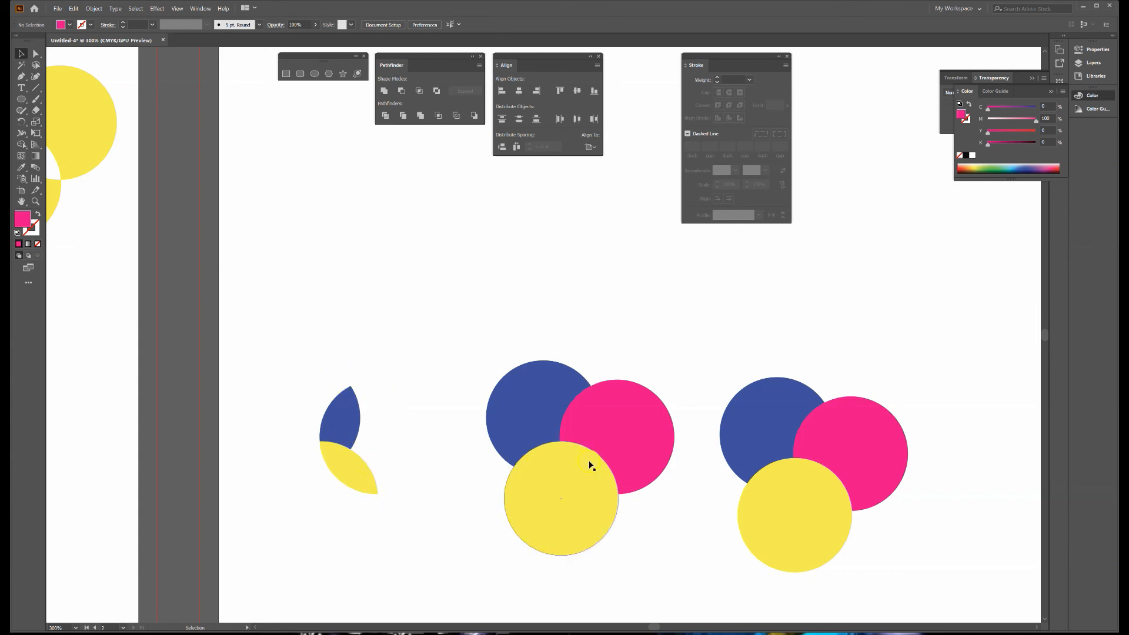
- Apply Pathfinder Outline to the second artboard's middle three-circle cluster
drag(486, 305, 624, 520)
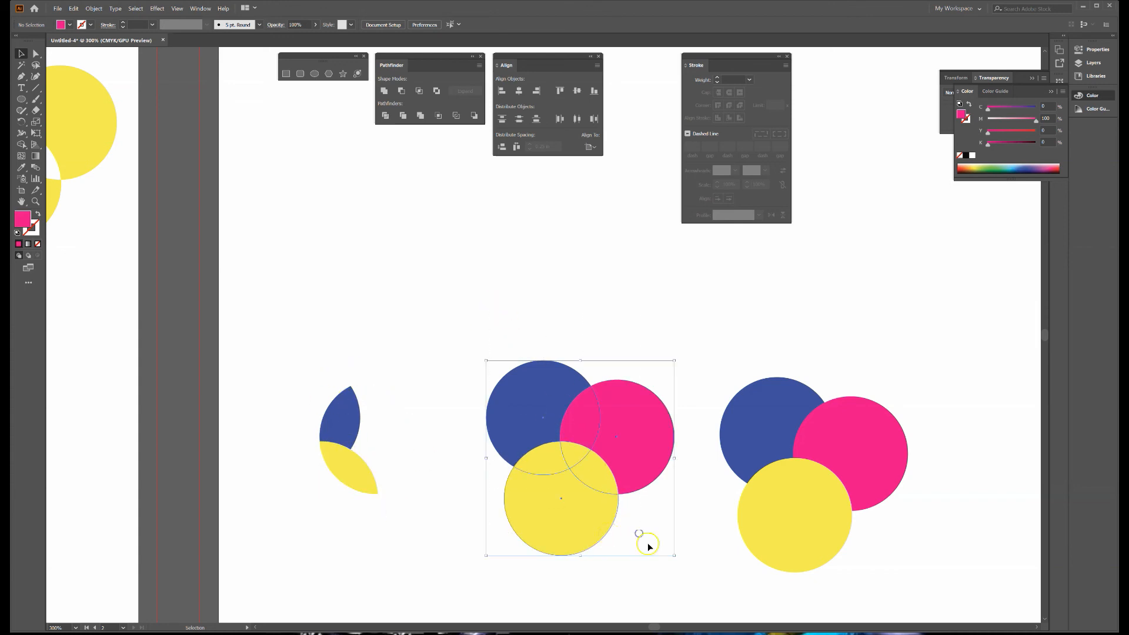
click(462, 120)
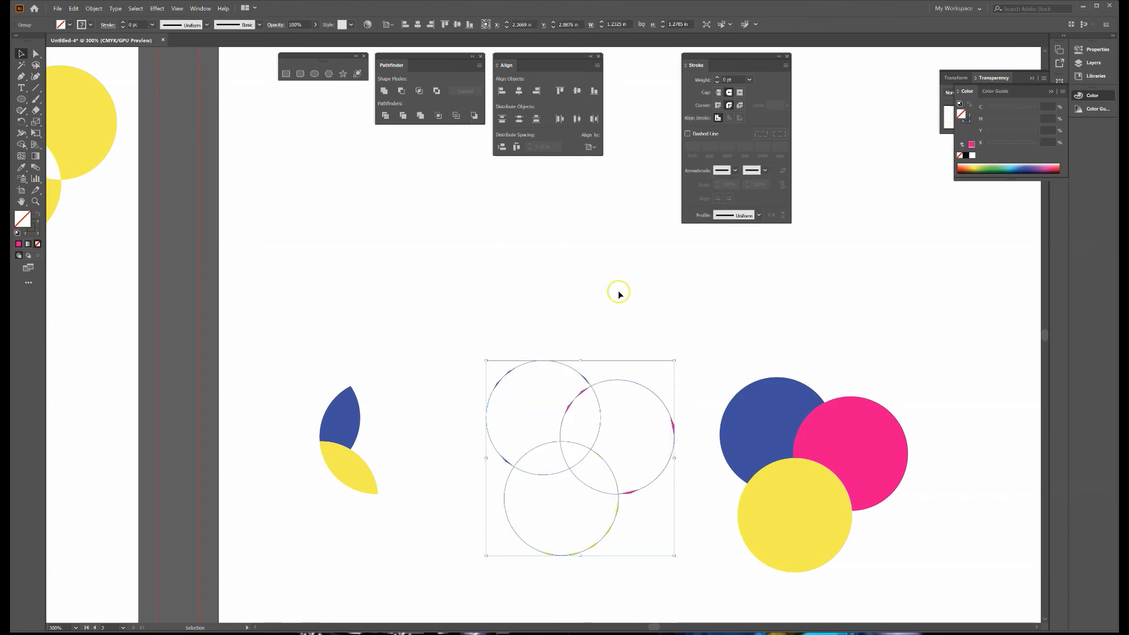
click(639, 308)
- Examine the outlined cluster's thin coloured path segments up close
drag(641, 308, 573, 274)
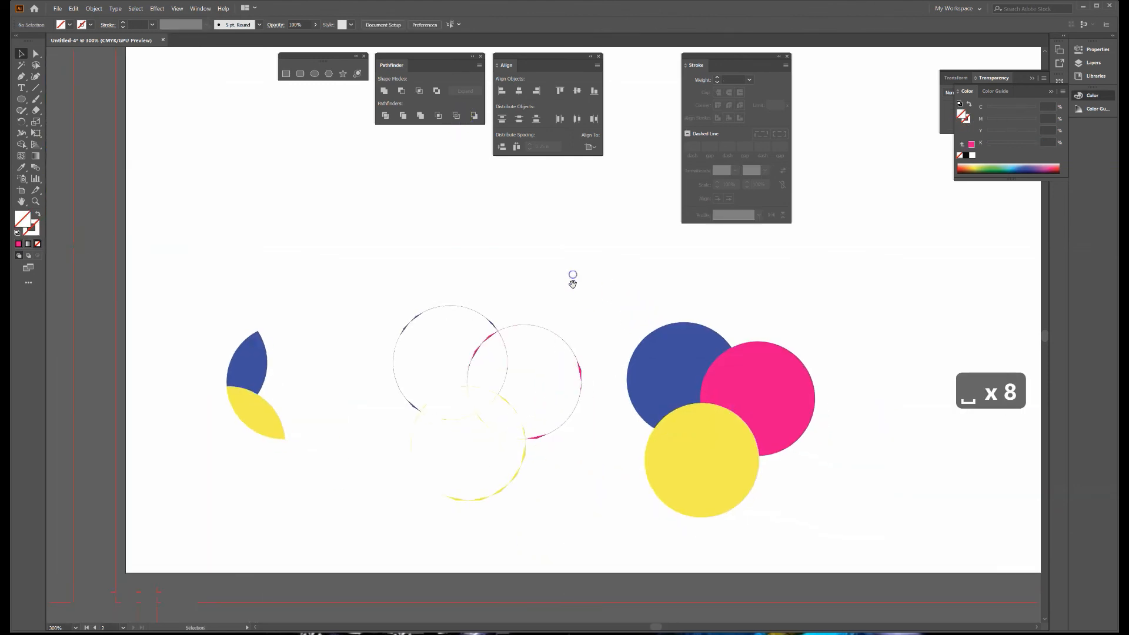
click(537, 440)
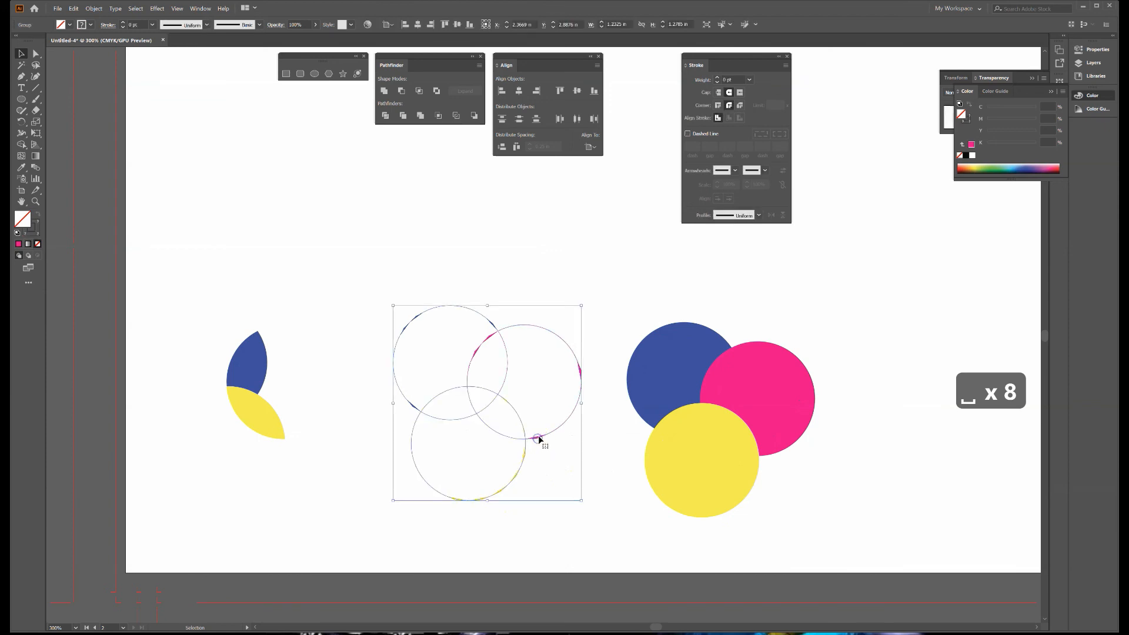
click(509, 281)
key(ctrl+equal)
key(ctrl+equal)
key(ctrl+equal)
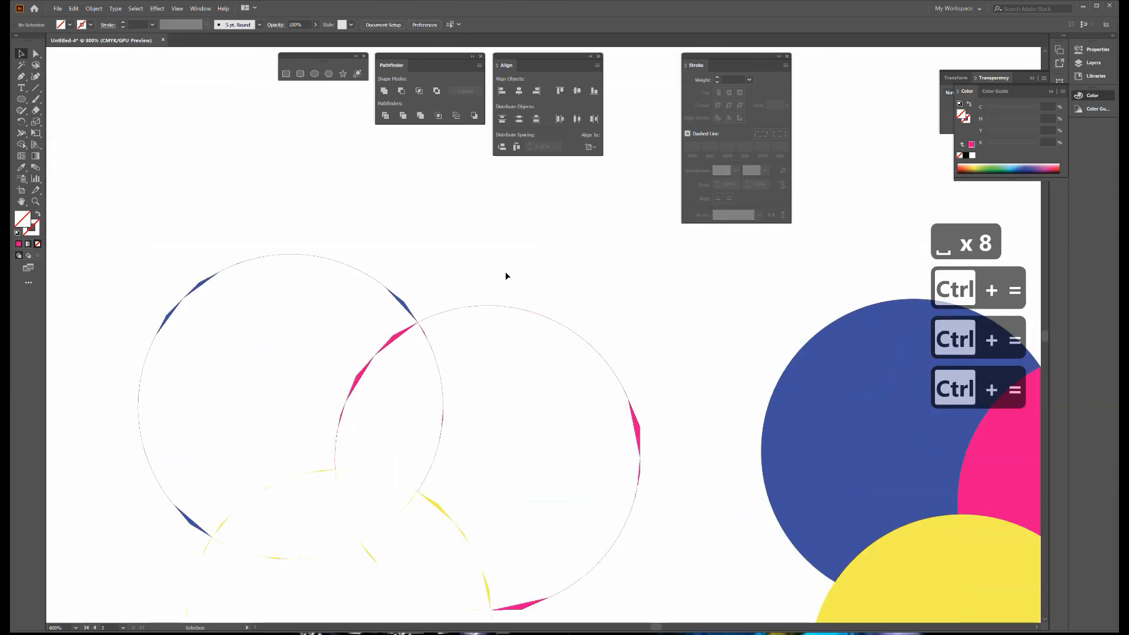
click(395, 333)
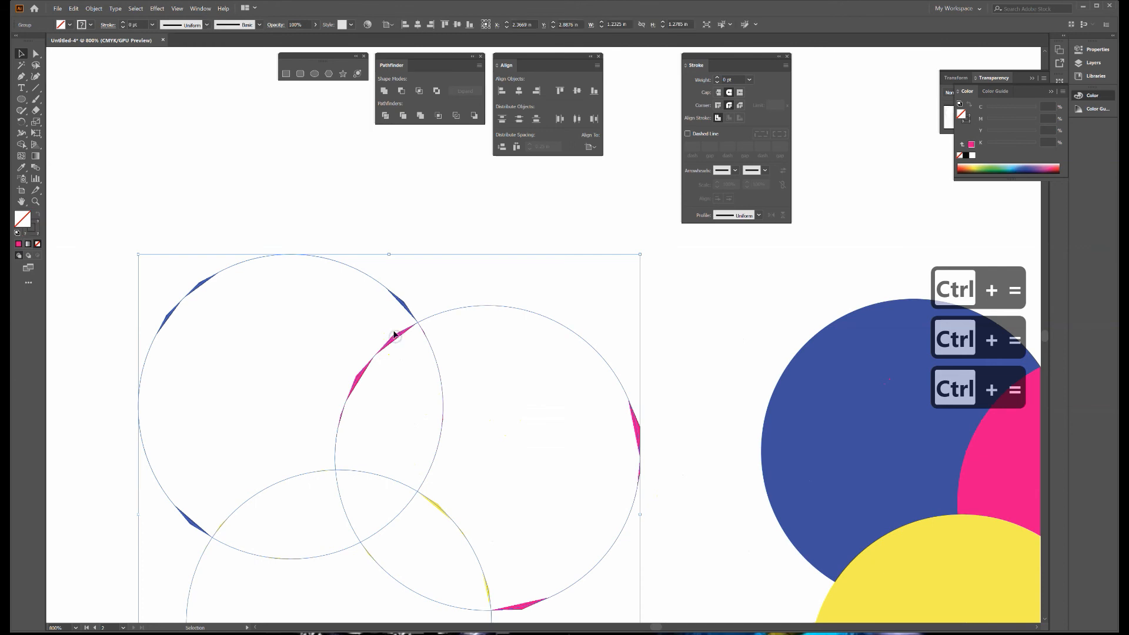
click(263, 222)
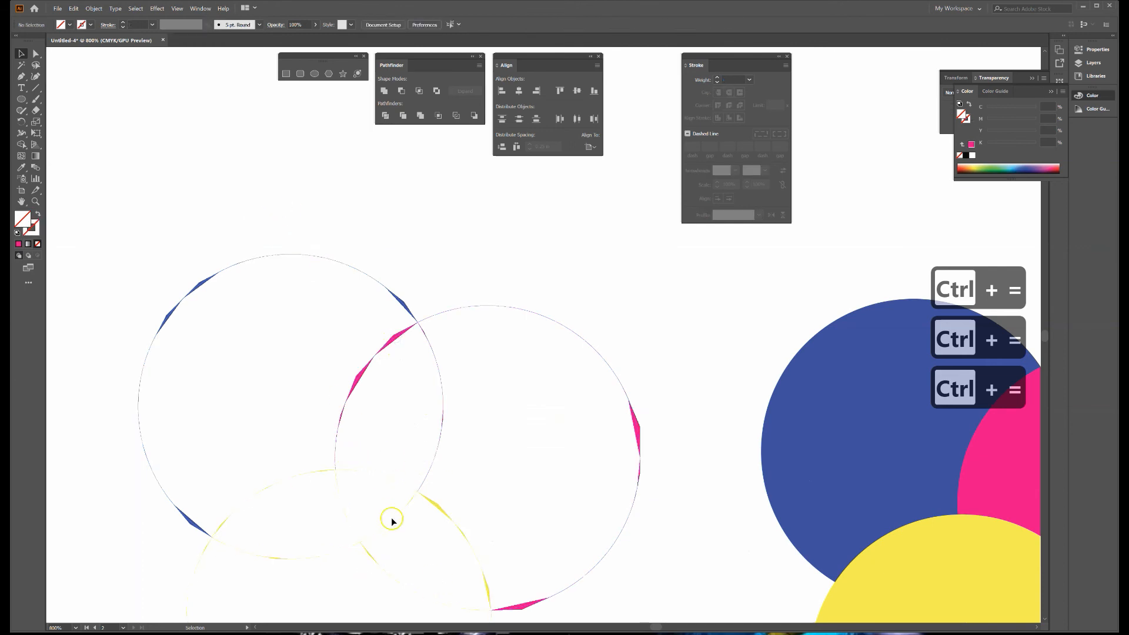
key(ctrl+0)
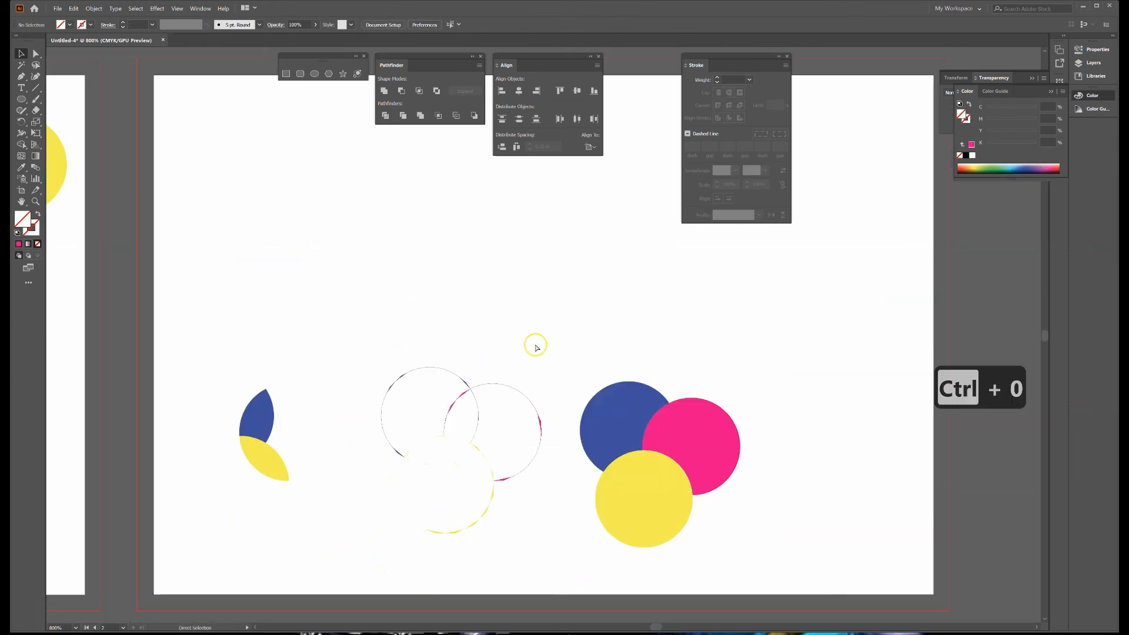
- Try Pathfinder Minus Back on the second artboard's third cluster, and undo it
drag(564, 338, 449, 298)
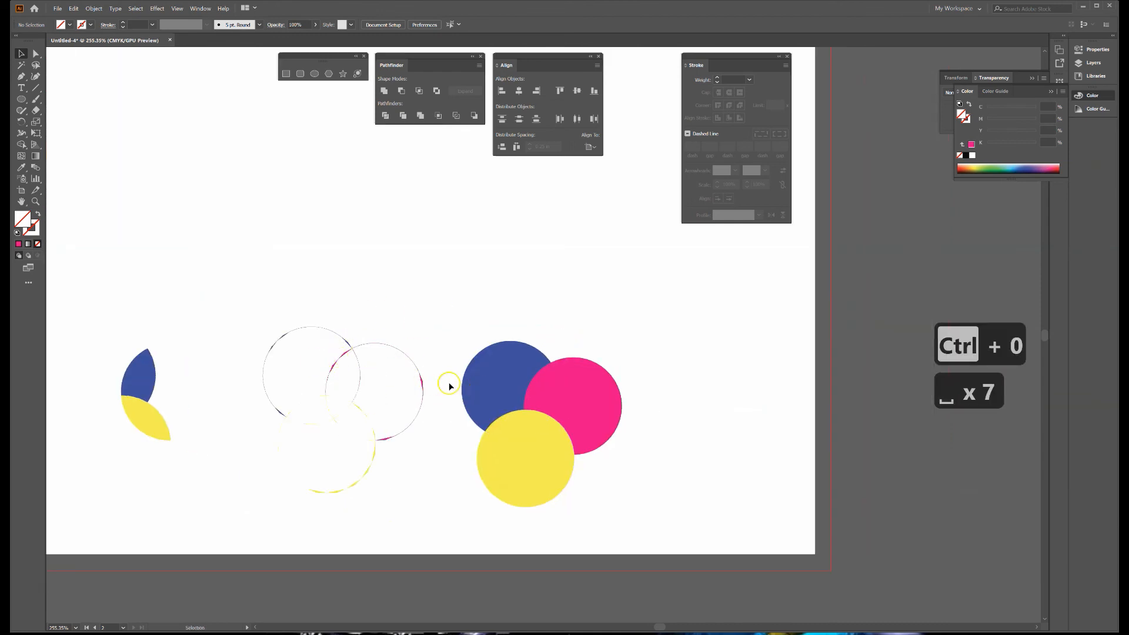
drag(464, 325, 600, 492)
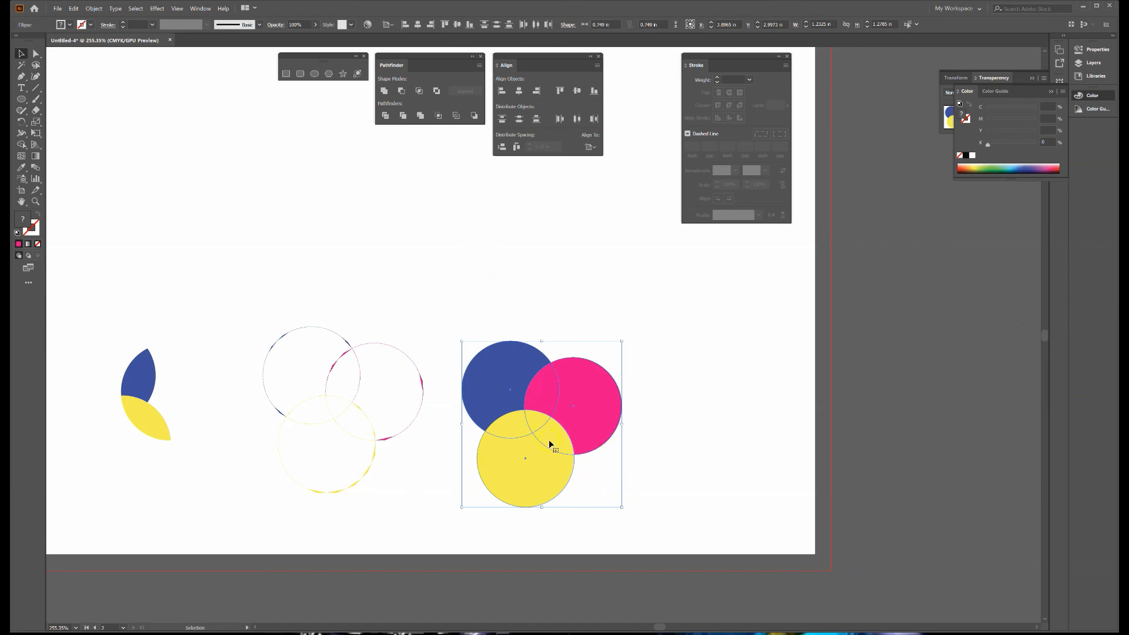
click(475, 115)
click(532, 413)
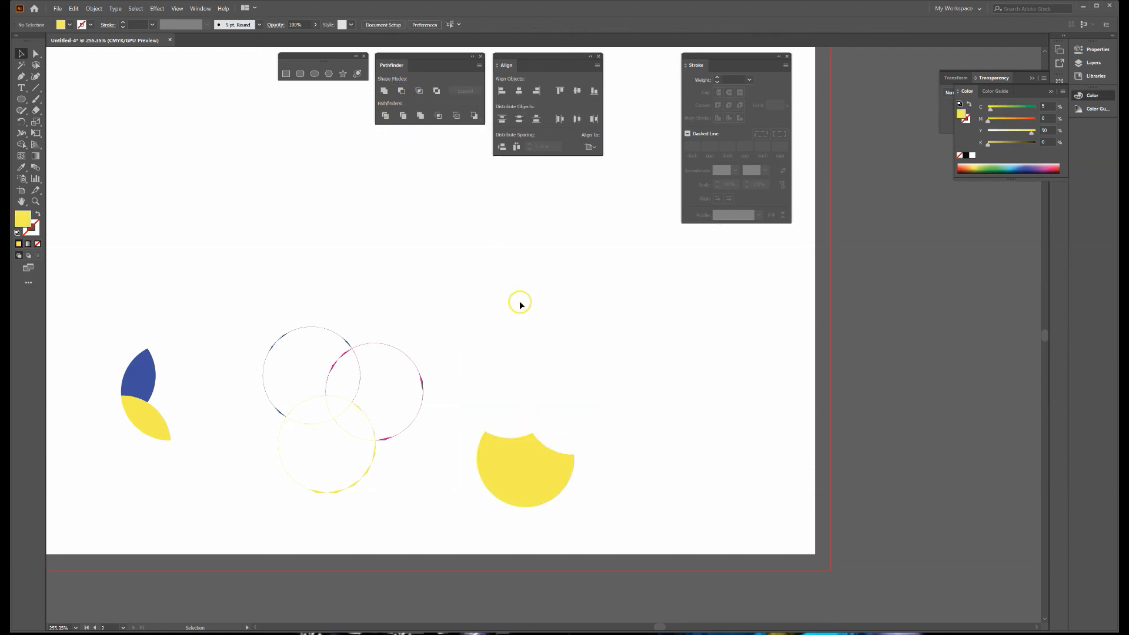
key(ctrl+z)
key(ctrl+z)
key(ctrl+z)
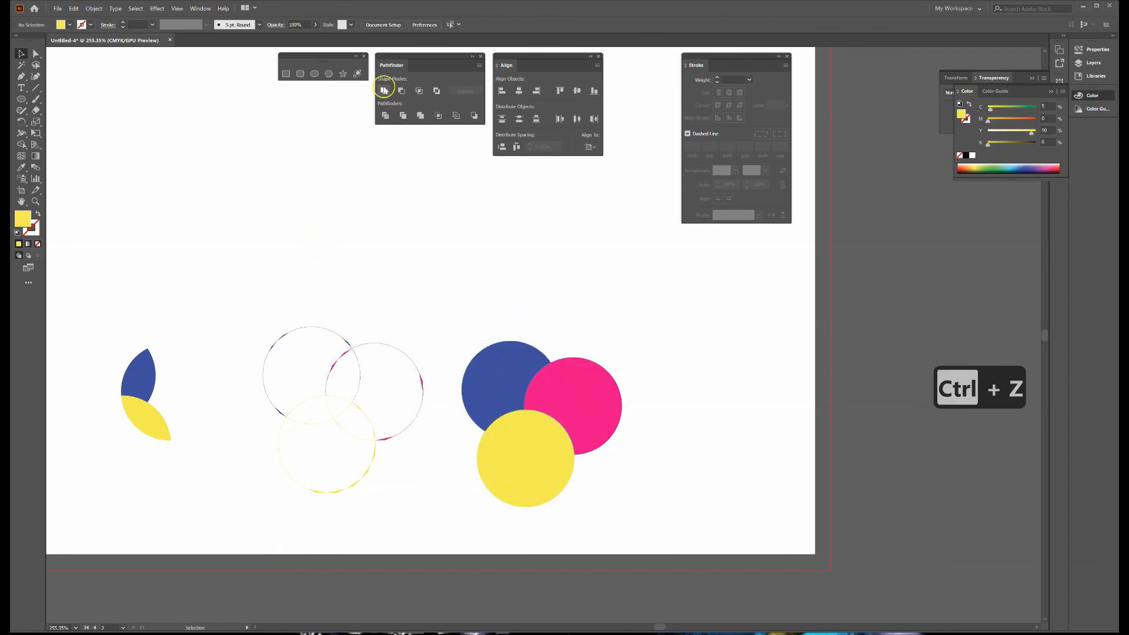
- Apply Pathfinder Minus Back to the second artboard's third cluster, keeping only the cut yellow shape
drag(212, 135, 695, 297)
drag(486, 424, 100, 217)
drag(548, 387, 193, 318)
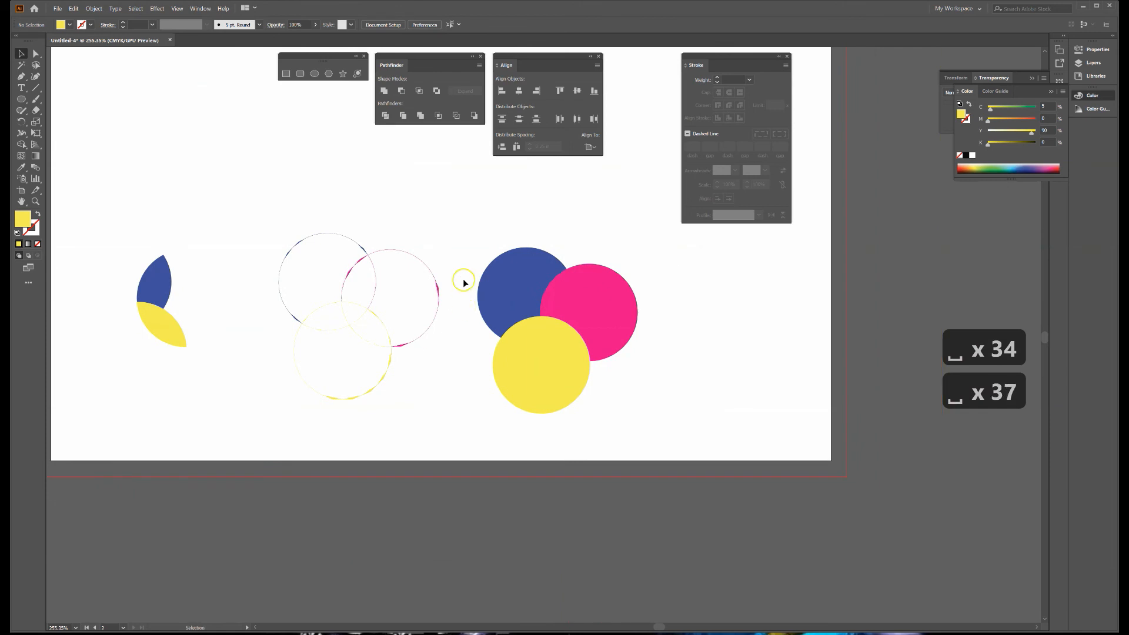
drag(604, 391, 606, 392)
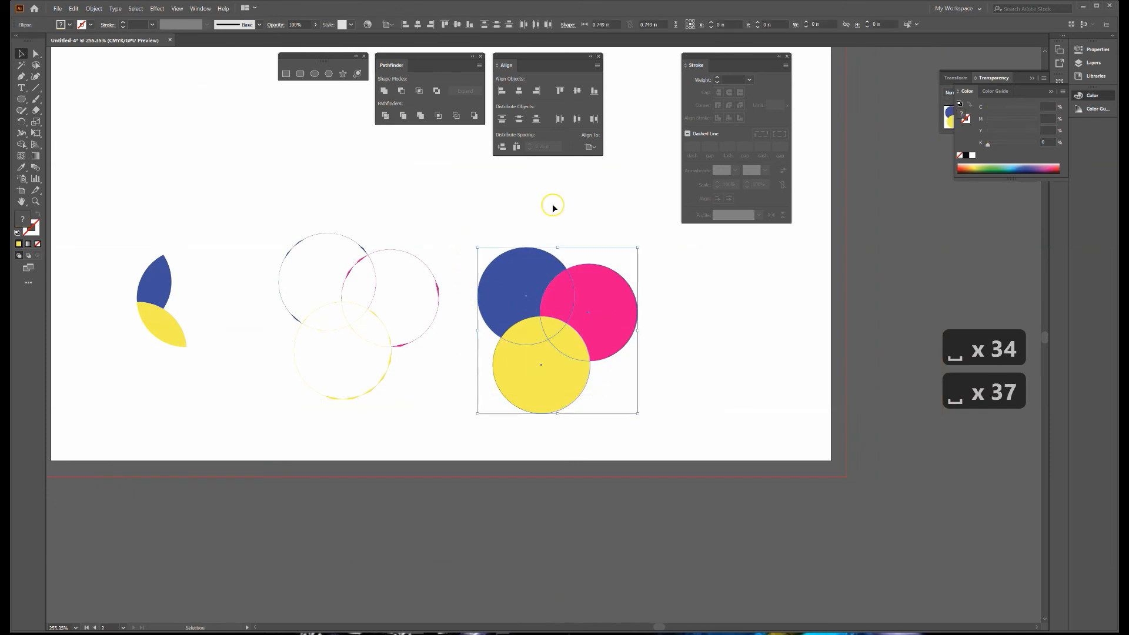
click(474, 115)
click(643, 257)
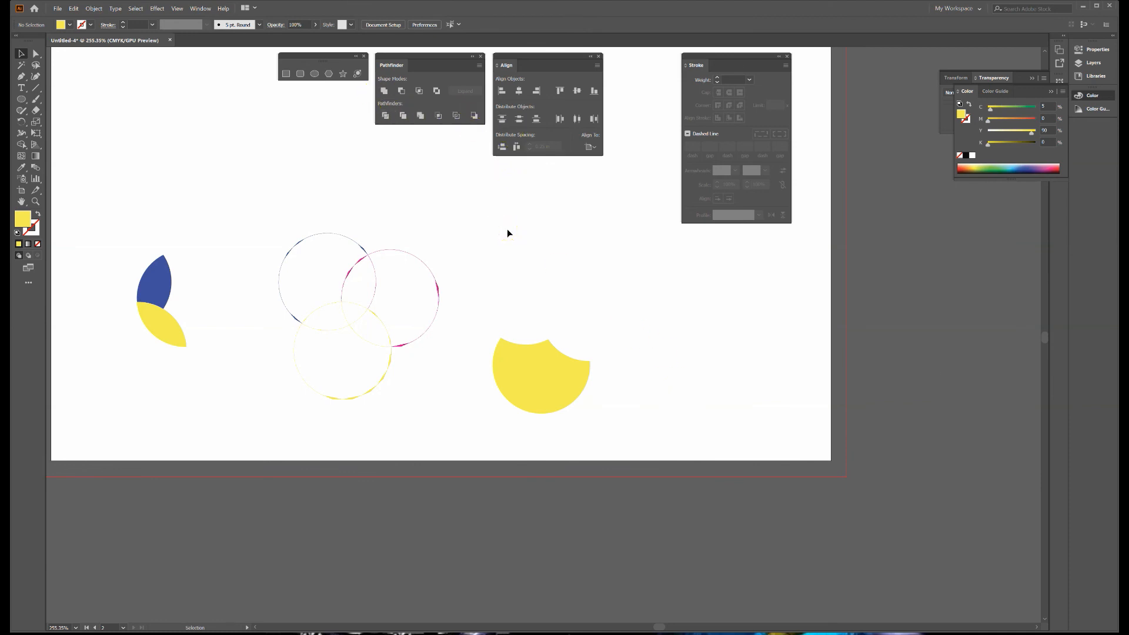
- Review the Pathfinder results across both artboards side by side
key(ctrl+minus)
key(ctrl+minus)
key(space)
drag(317, 194, 612, 252)
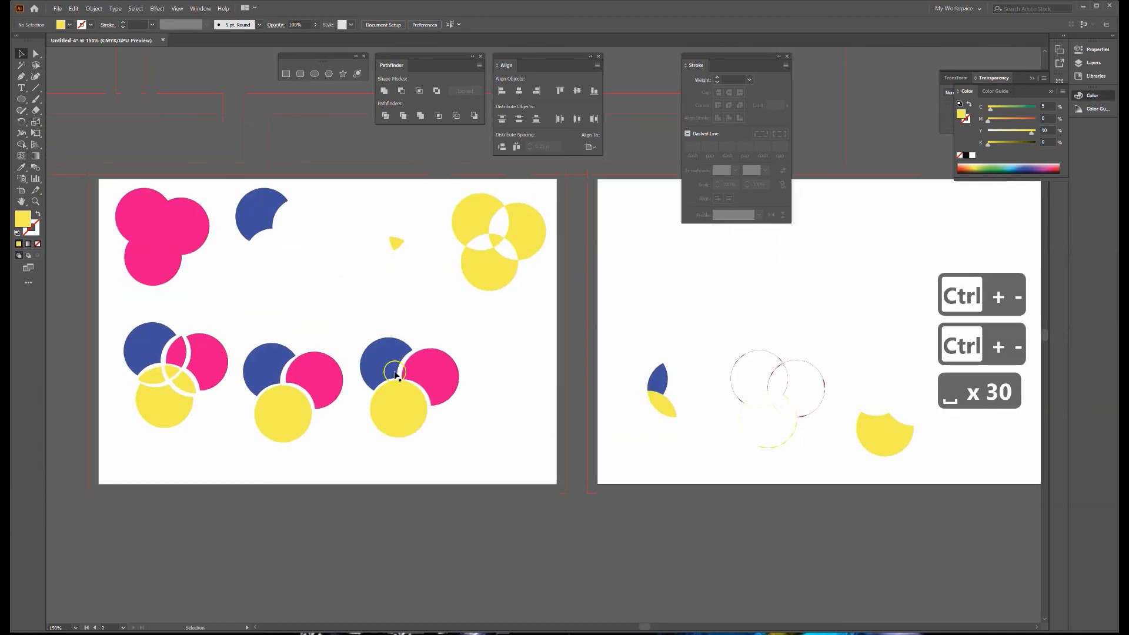
key(space)
drag(653, 335, 773, 422)
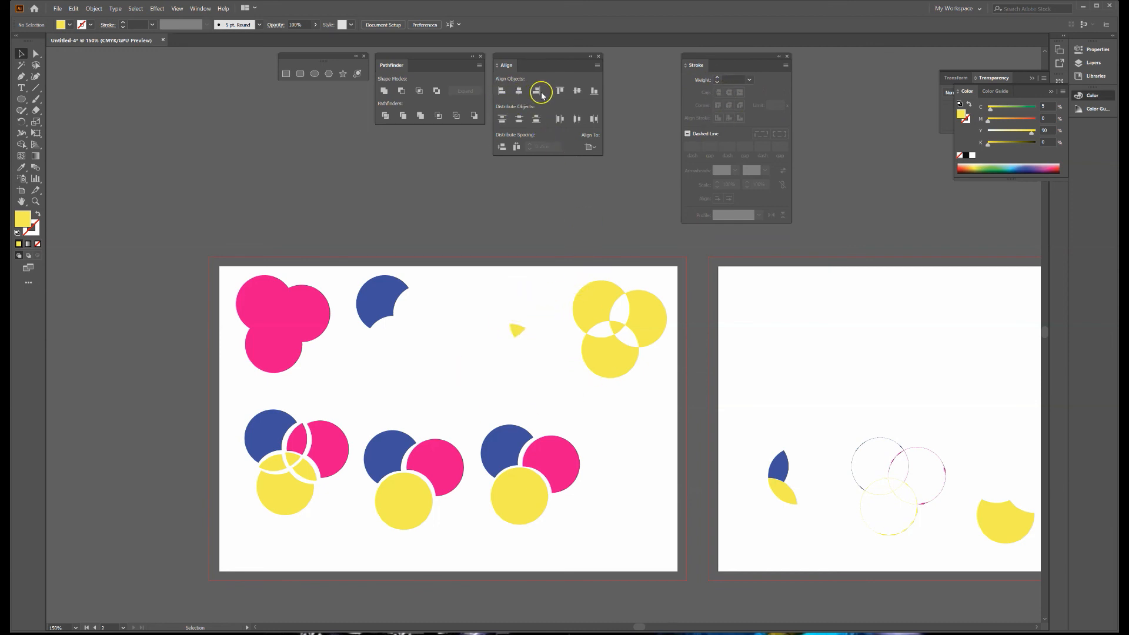
- Nudge the united pink shape and separate pieces of the divided cluster below it on the first artboard
drag(300, 307, 302, 309)
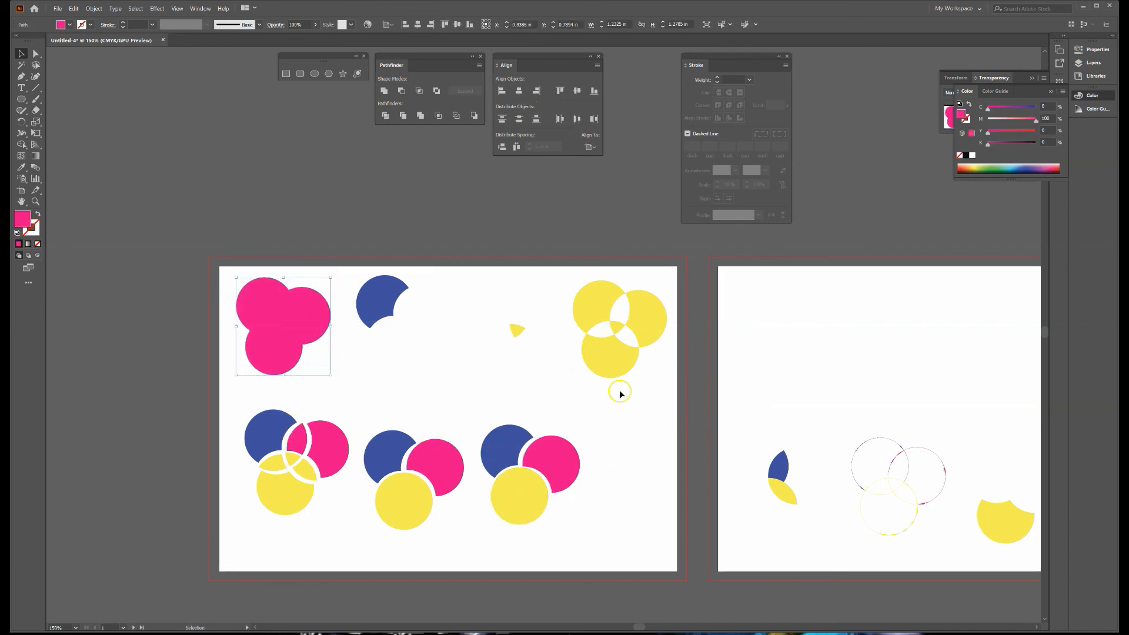
drag(343, 451, 366, 419)
mouse_move(300, 437)
mouse_down()
mouse_move(316, 398)
mouse_move(323, 439)
mouse_up()
drag(315, 394, 299, 437)
click(346, 541)
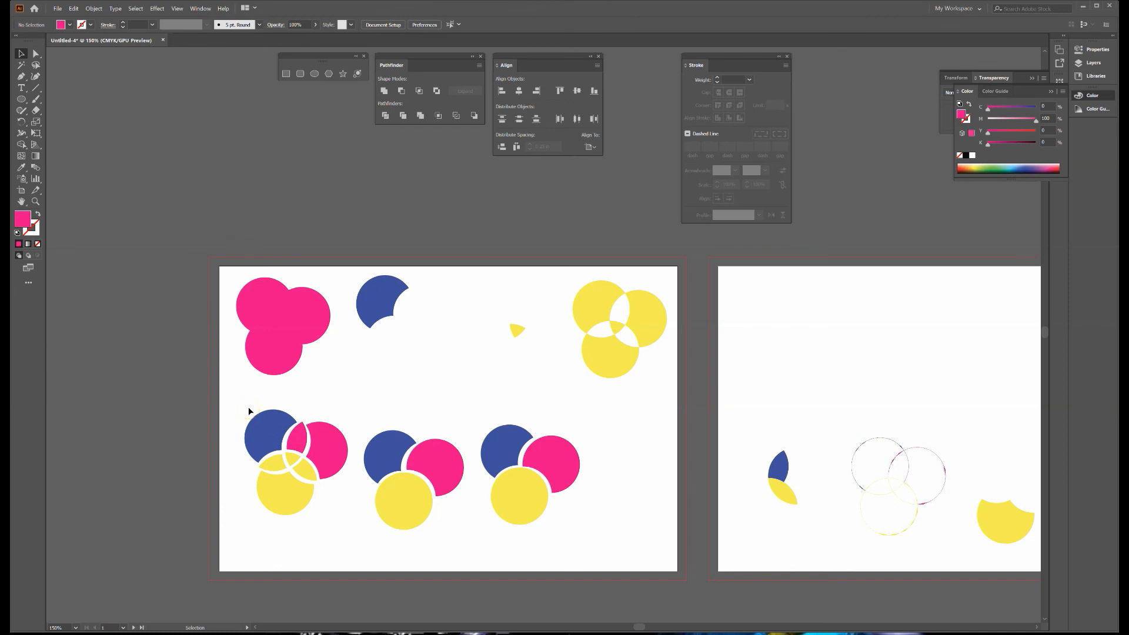
- Move all pieces of the divided cluster to the second artboard's upper area, undoing a trial overlap with the yellow Exclude shape
drag(282, 467, 337, 521)
drag(239, 394, 360, 521)
drag(335, 460, 684, 351)
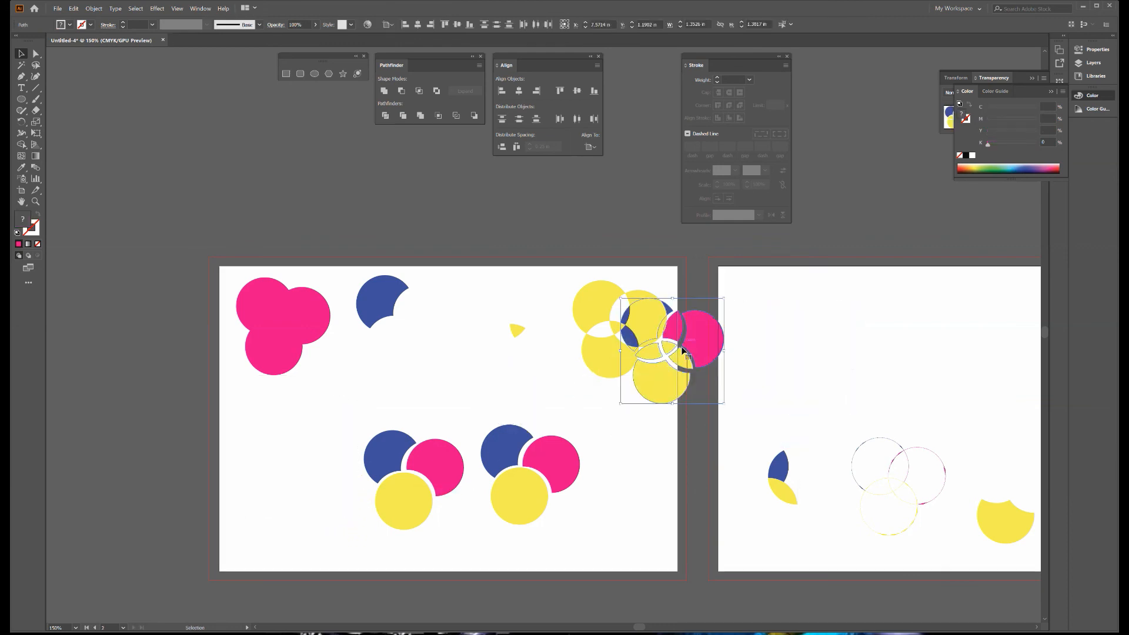
click(599, 268)
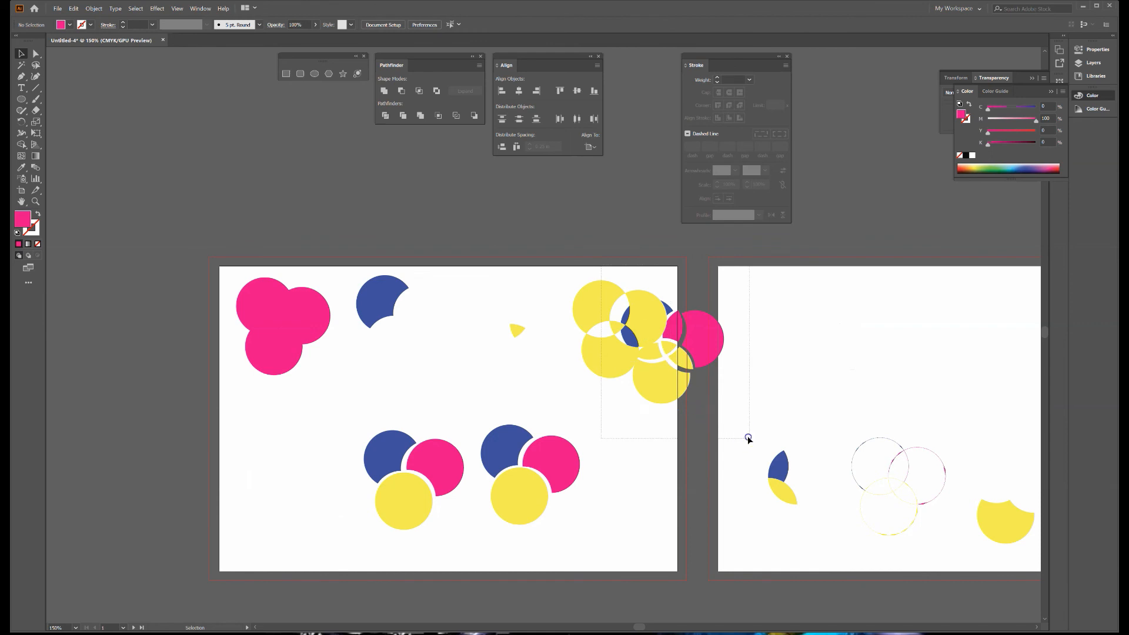
drag(748, 438, 747, 438)
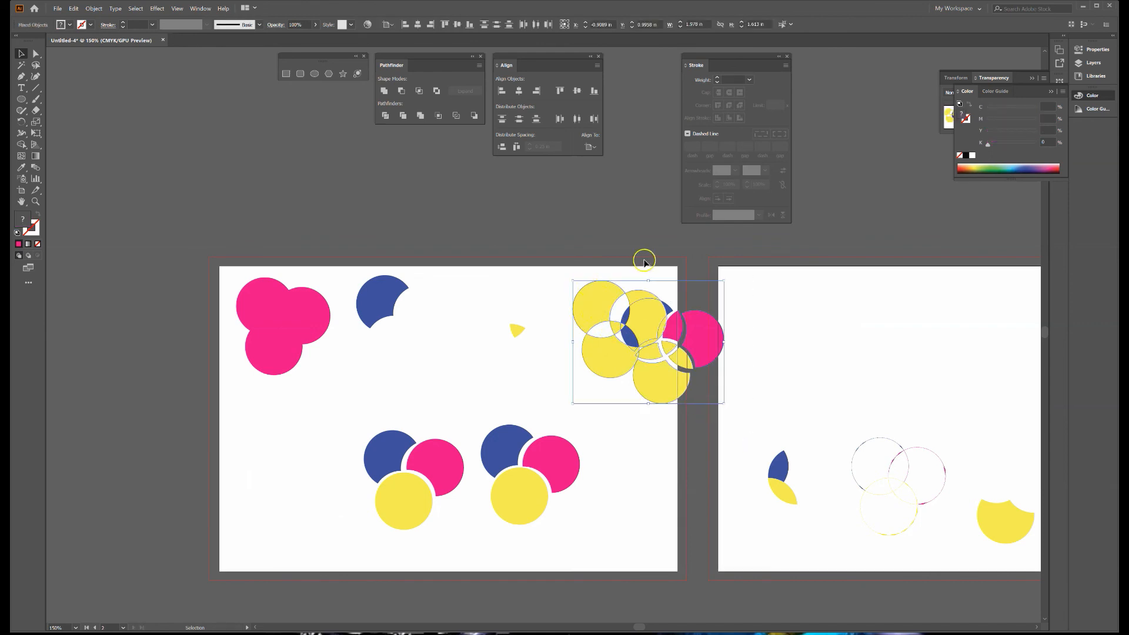
key(ctrl+z)
click(743, 272)
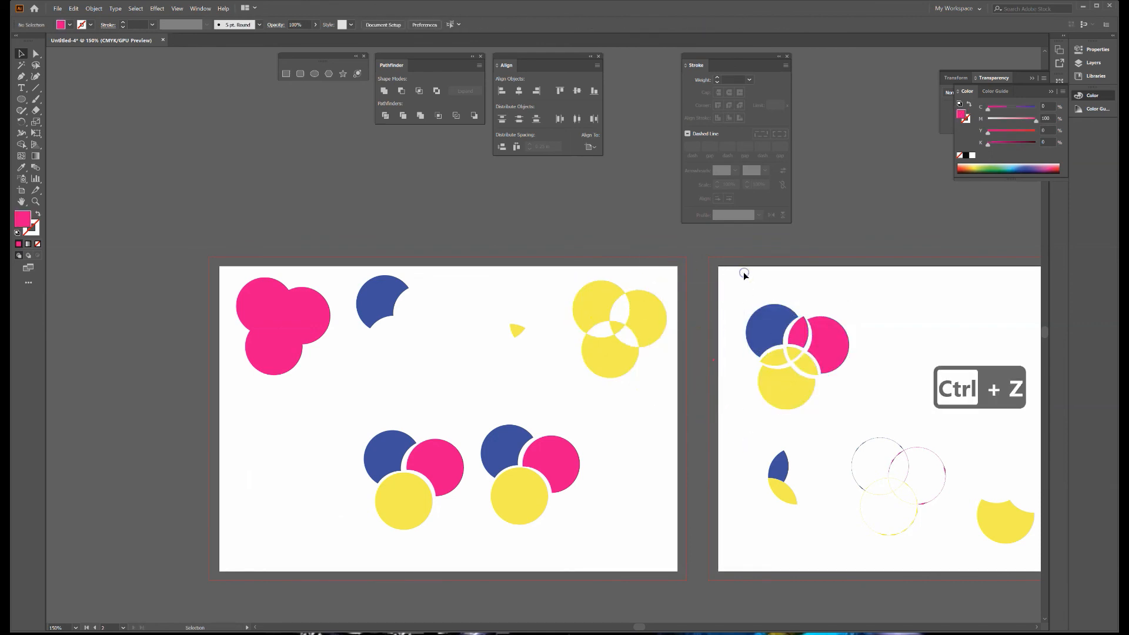
- Try grouping the divided cluster's pieces on the second artboard, and undo the grouping
drag(730, 281, 824, 385)
right_click(818, 342)
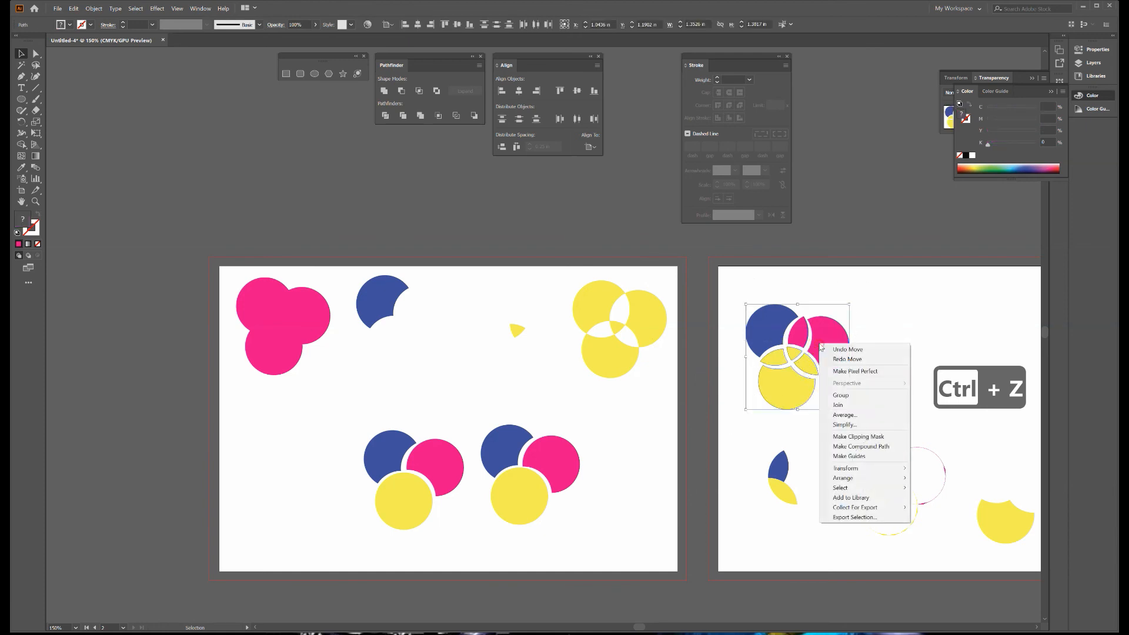
click(834, 395)
click(901, 369)
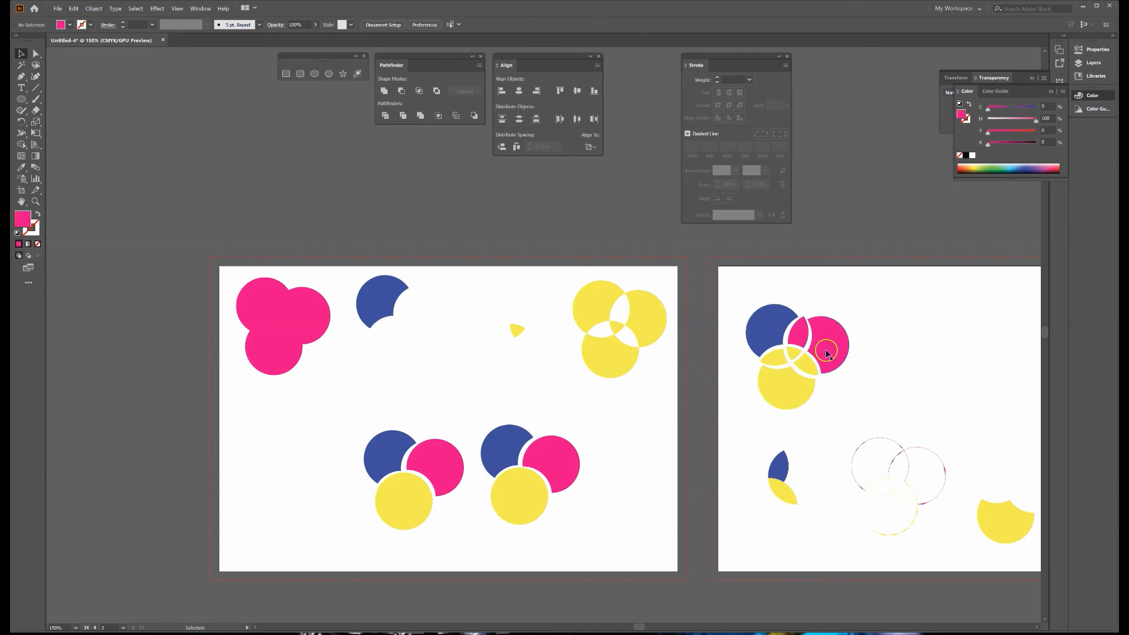
key(ctrl+z)
- Group all pieces of the divided cluster on the second artboard
click(745, 294)
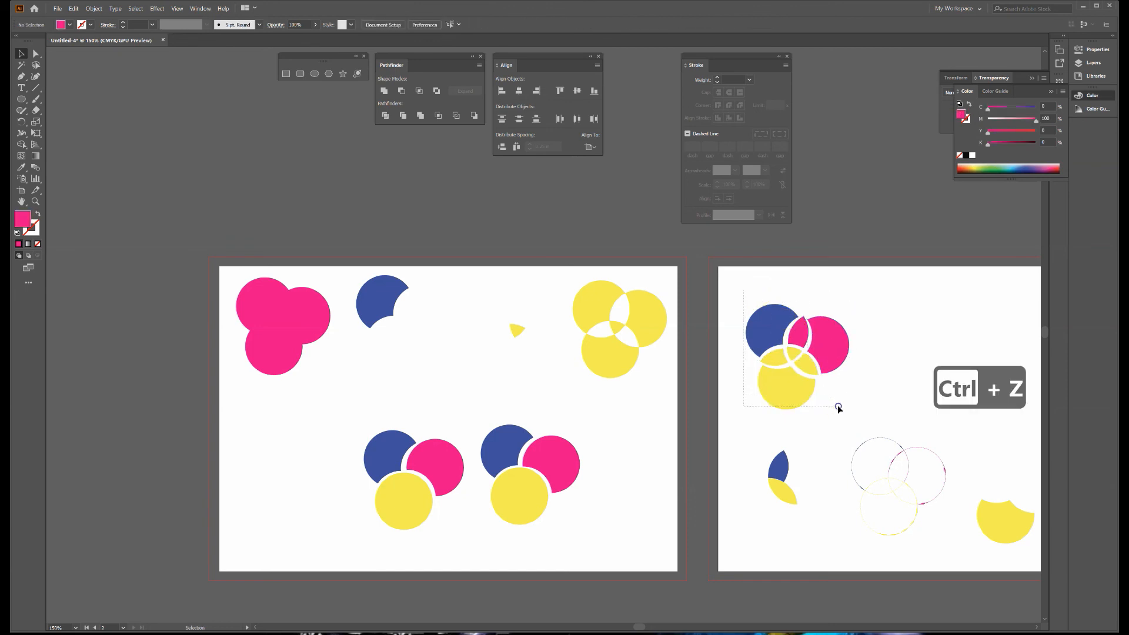
drag(837, 406, 849, 413)
key(ctrl+g)
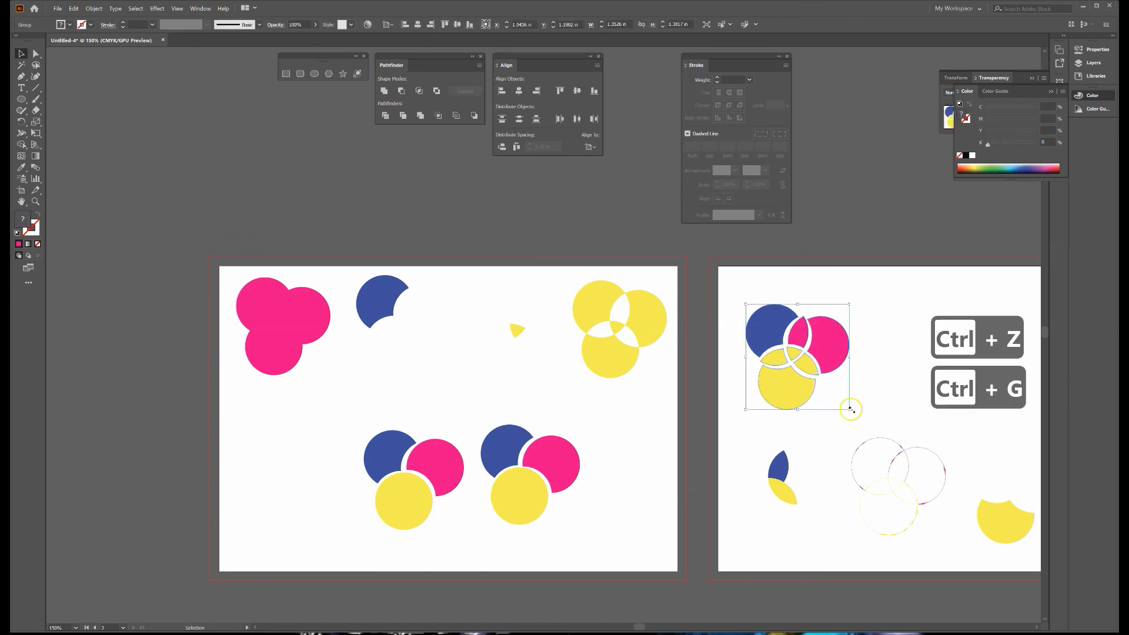
click(869, 302)
- Move the grouped cluster over the first artboard's yellow shape and back to the second artboard's upper-left area
click(843, 347)
drag(843, 347, 631, 297)
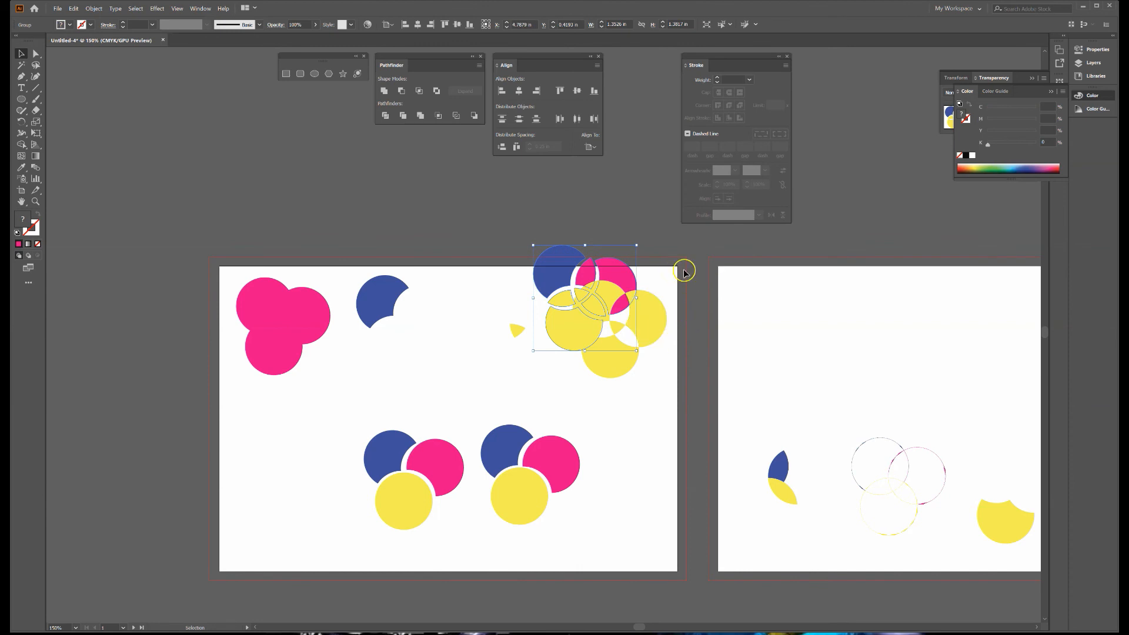
drag(613, 274, 817, 322)
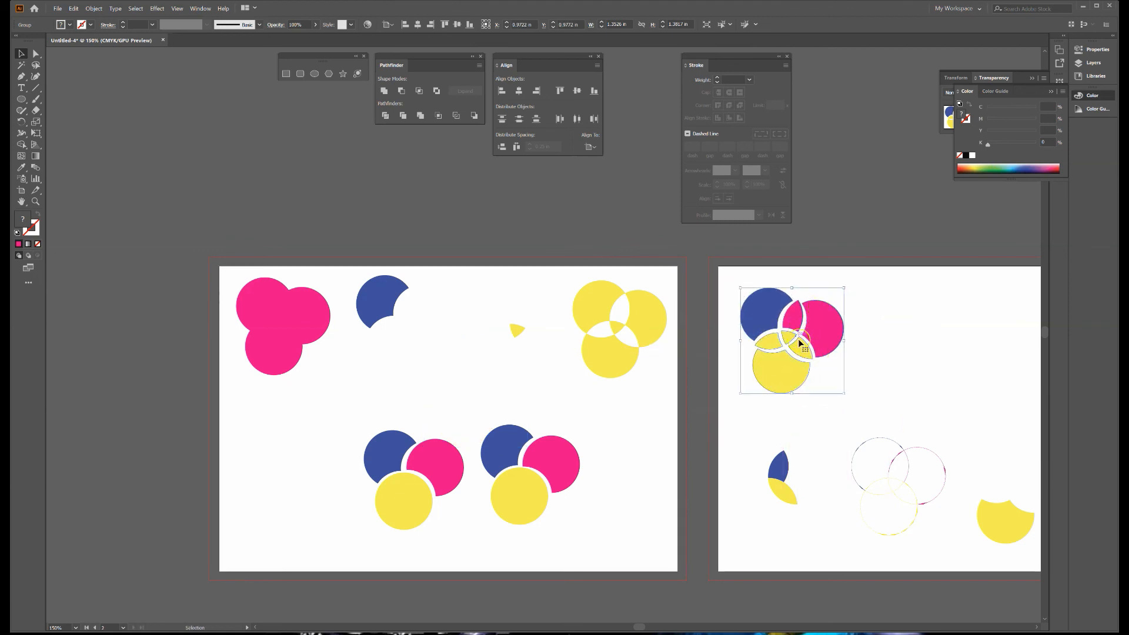
- Ungroup the divided cluster on the second artboard and shift its large pink piece slightly outward
right_click(827, 325)
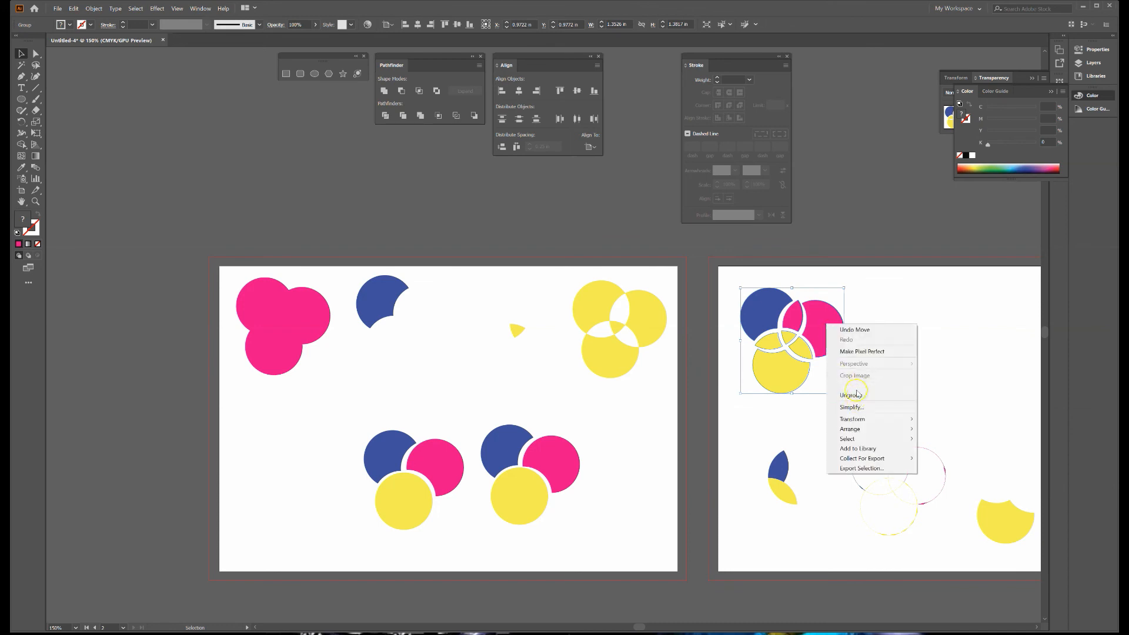
click(872, 308)
click(831, 326)
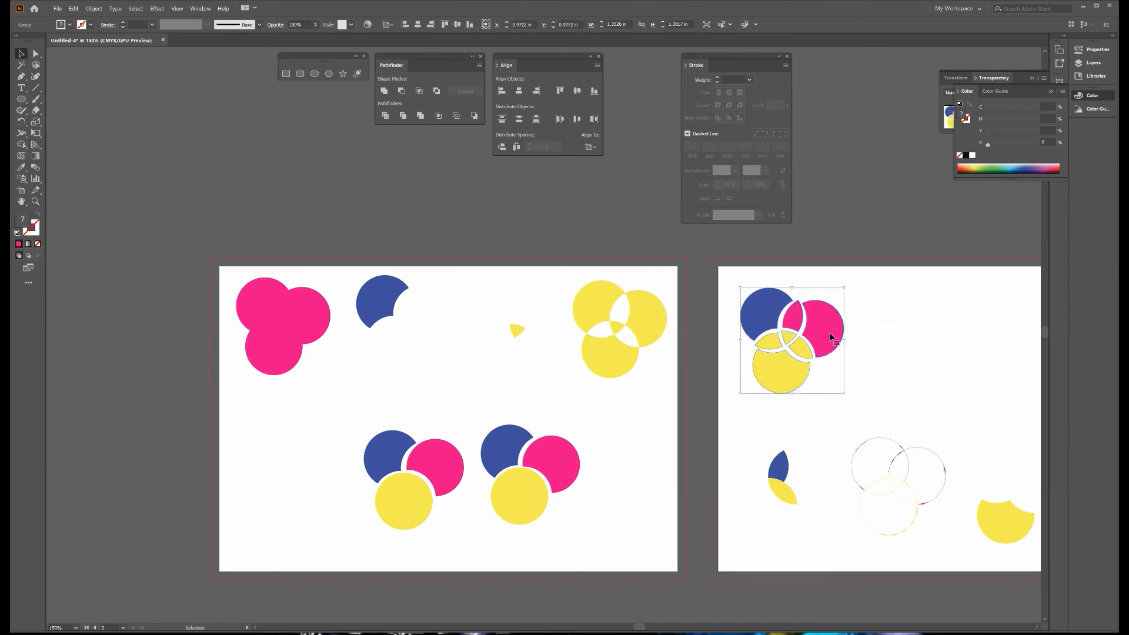
key(ctrl+shift+g)
click(854, 309)
drag(832, 330, 837, 327)
click(874, 321)
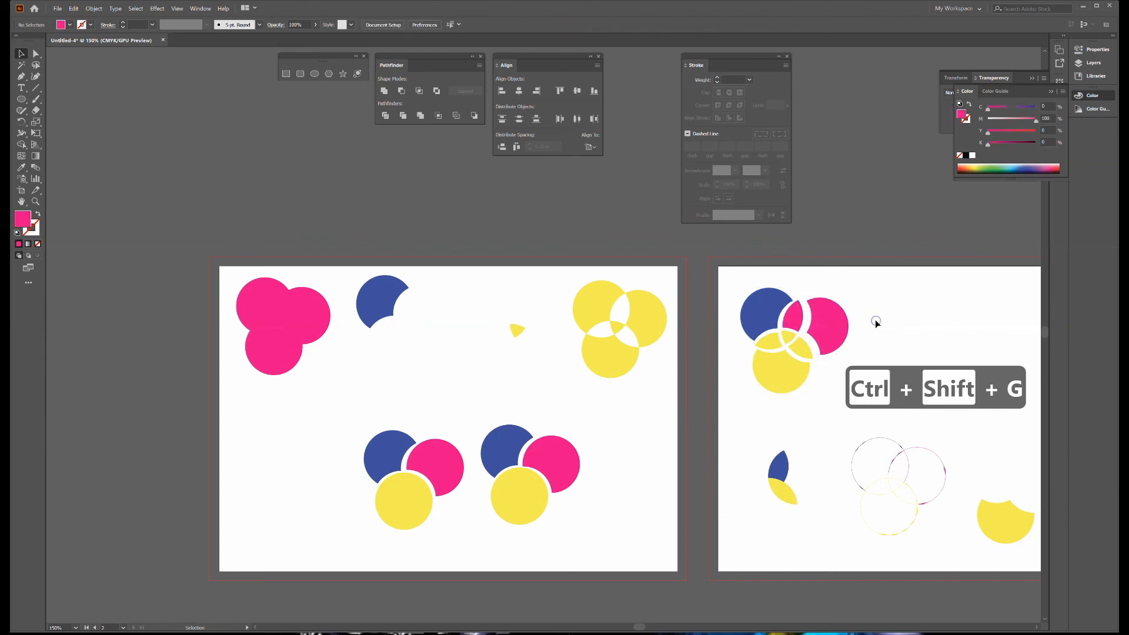